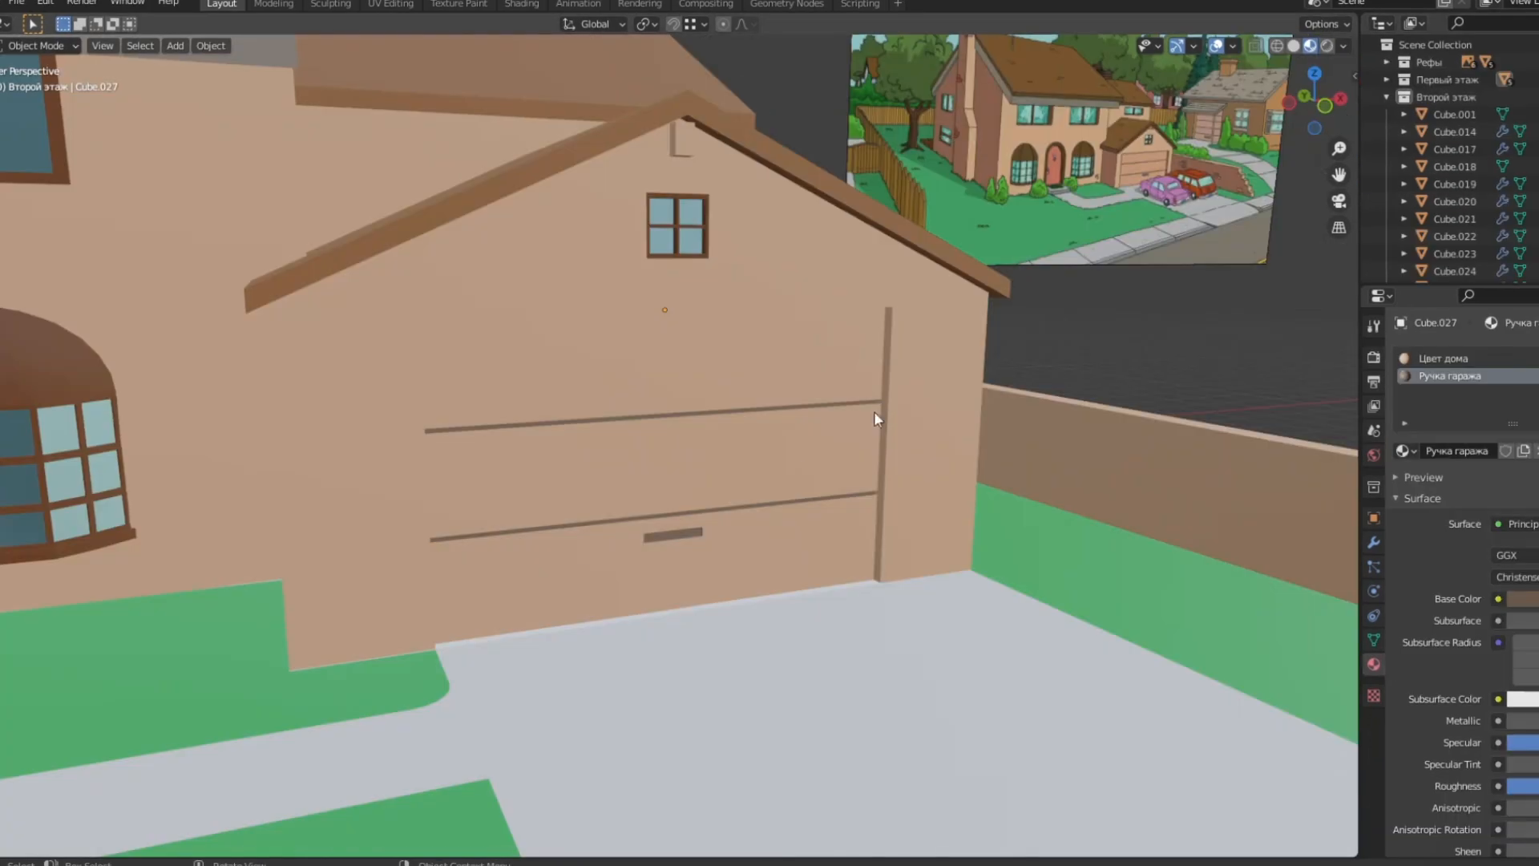
Move the garage door handle along the Z axis
{"action": "left_click", "coordinate": [704, 550]}
{"action": "key", "text": "g"}
{"action": "key", "text": "z"}
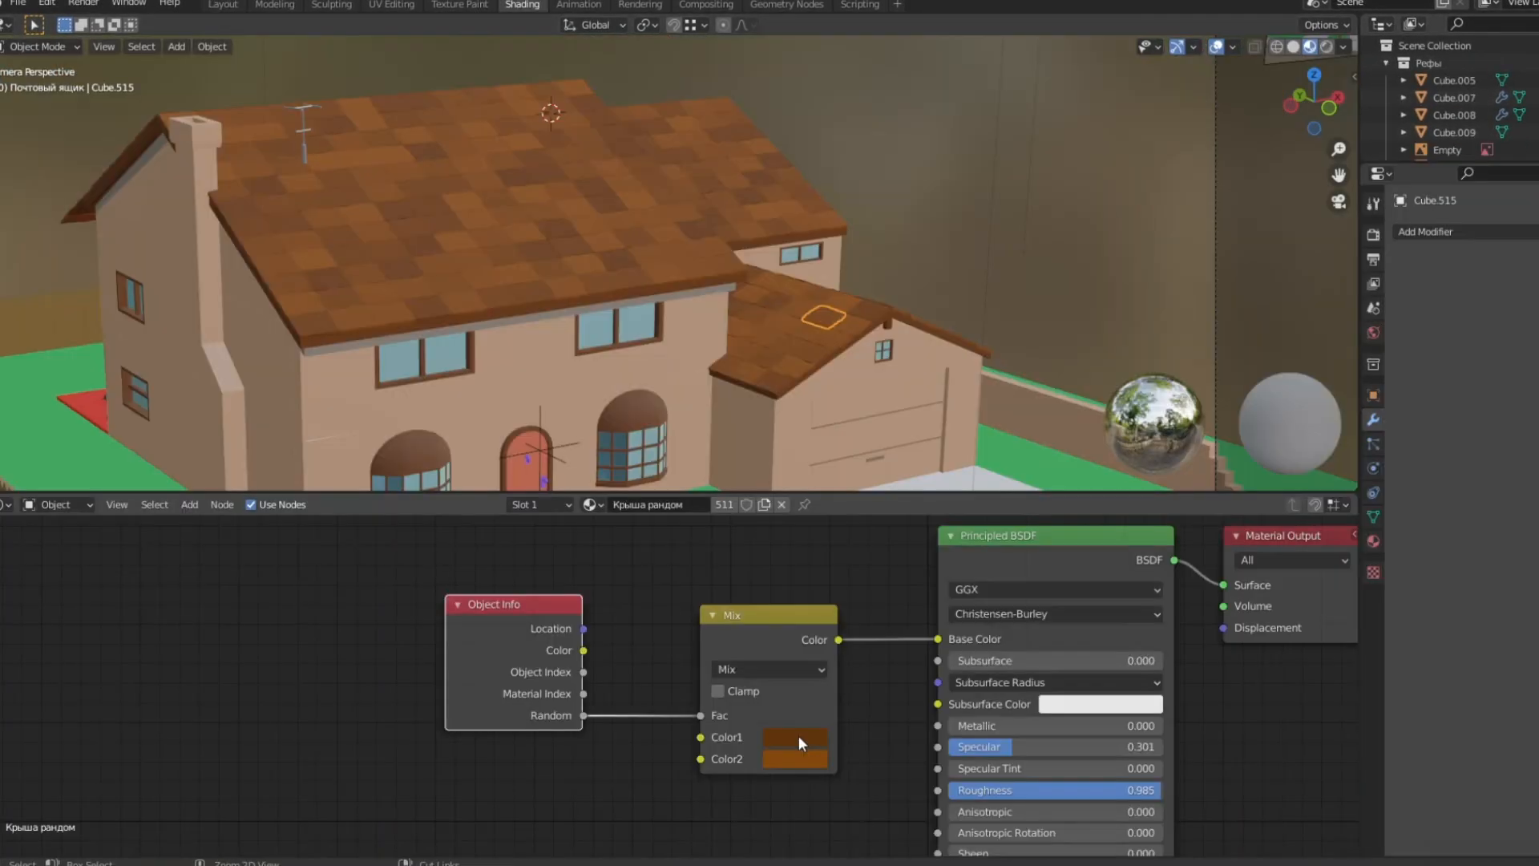
Open Color2 of the Mix node in the Крыша рандом roof material for editing
{"action": "left_click", "coordinate": [797, 757]}
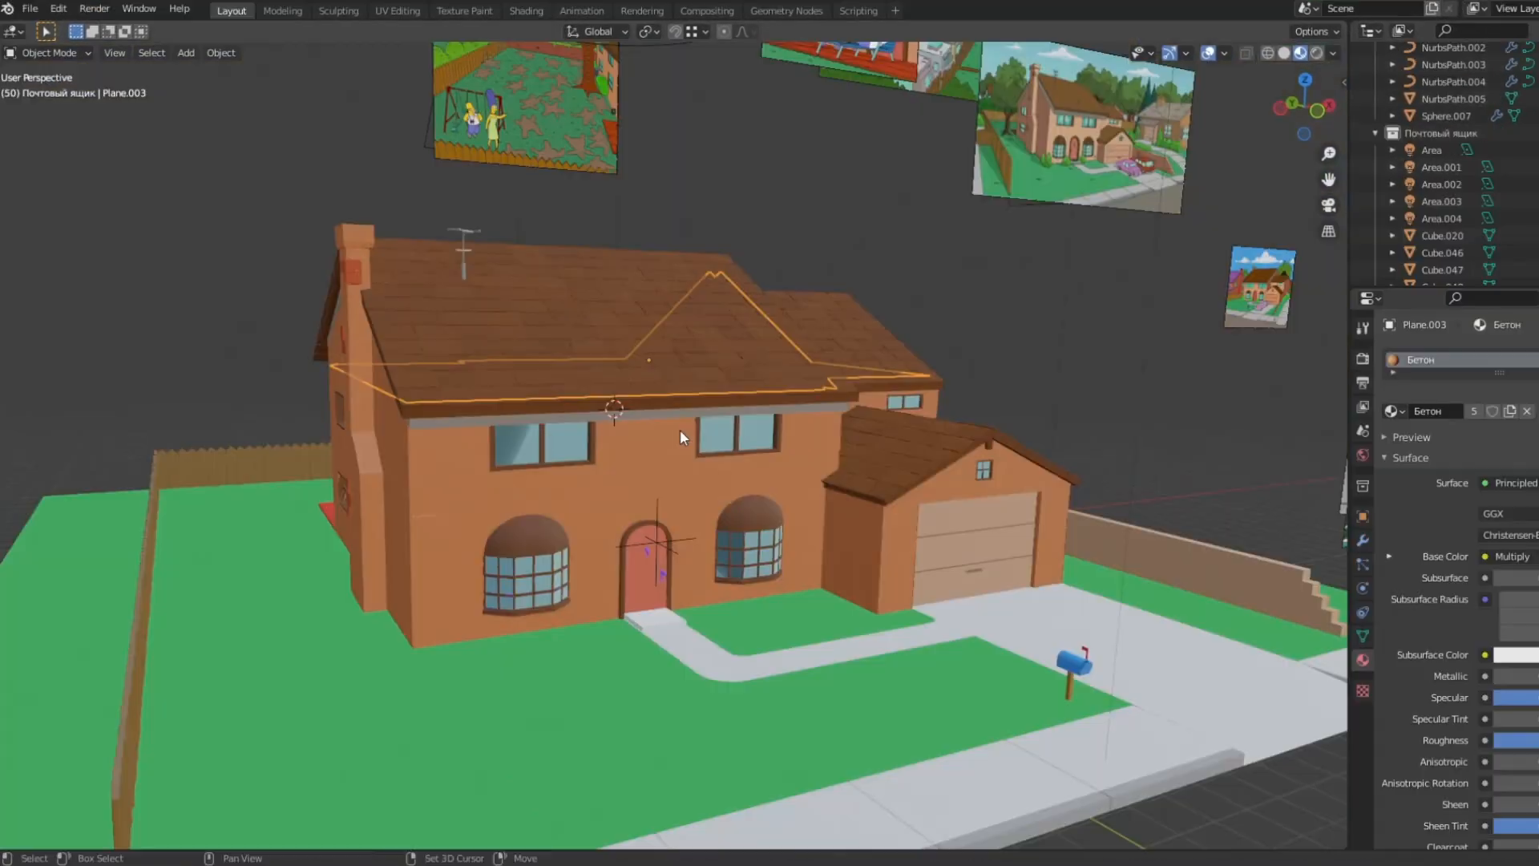
Unwrap the bay window frame with Smart UV Project and leave the isolated view
{"action": "mouse_move", "coordinate": [680, 430]}
{"action": "middle_mouse_down"}
{"action": "mouse_move", "coordinate": [556, 435]}
{"action": "mouse_move", "coordinate": [695, 424]}
{"action": "middle_mouse_up"}
{"action": "scroll", "coordinate": [797, 374], "scroll_direction": "up", "scroll_amount": 5}
{"action": "scroll", "coordinate": [796, 373], "scroll_direction": "up", "scroll_amount": 2}
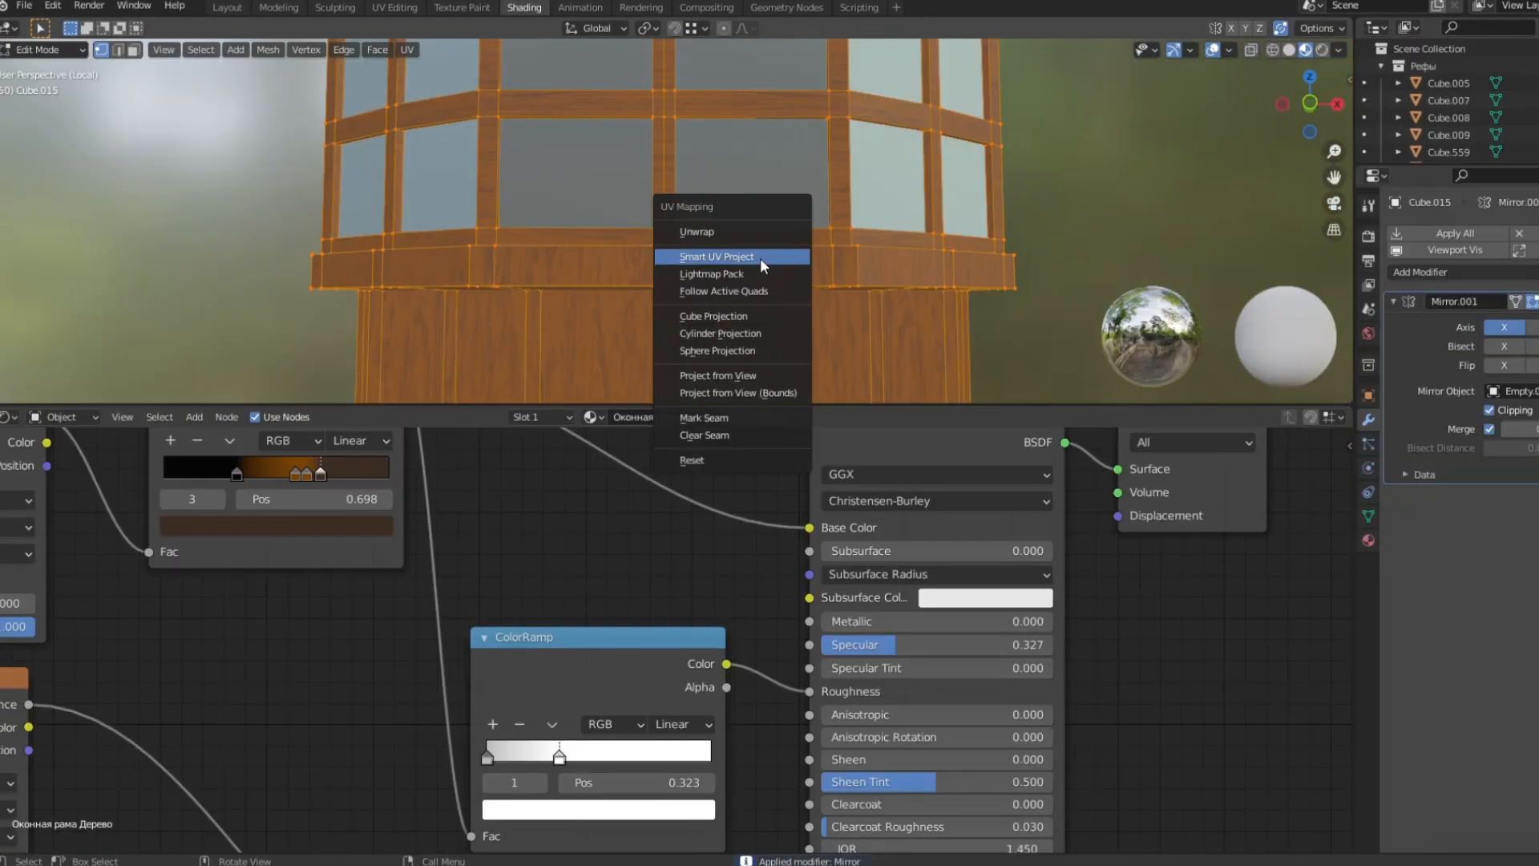
{"action": "left_click", "coordinate": [760, 257]}
{"action": "middle_click_drag", "start_coordinate": [716, 229], "coordinate": [794, 224]}
{"action": "scroll", "coordinate": [793, 224], "scroll_direction": "down", "scroll_amount": 3}
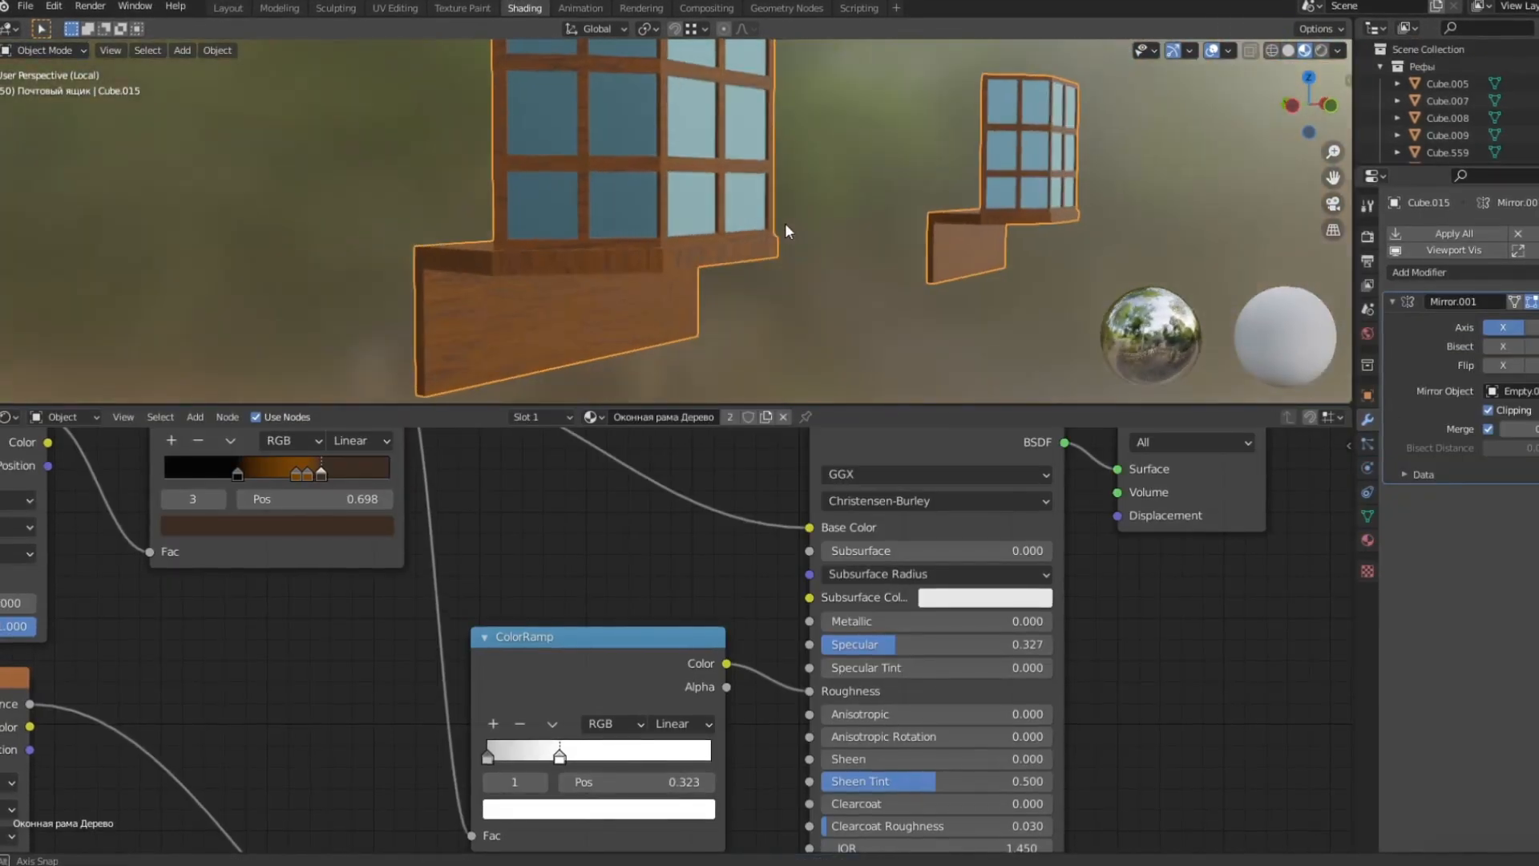
{"action": "key", "text": "KP_Divide"}
Assign the Оконная рама Дерево material to the arched front door frame and isolate the frame
{"action": "left_click", "coordinate": [618, 131]}
{"action": "left_click", "coordinate": [704, 549]}
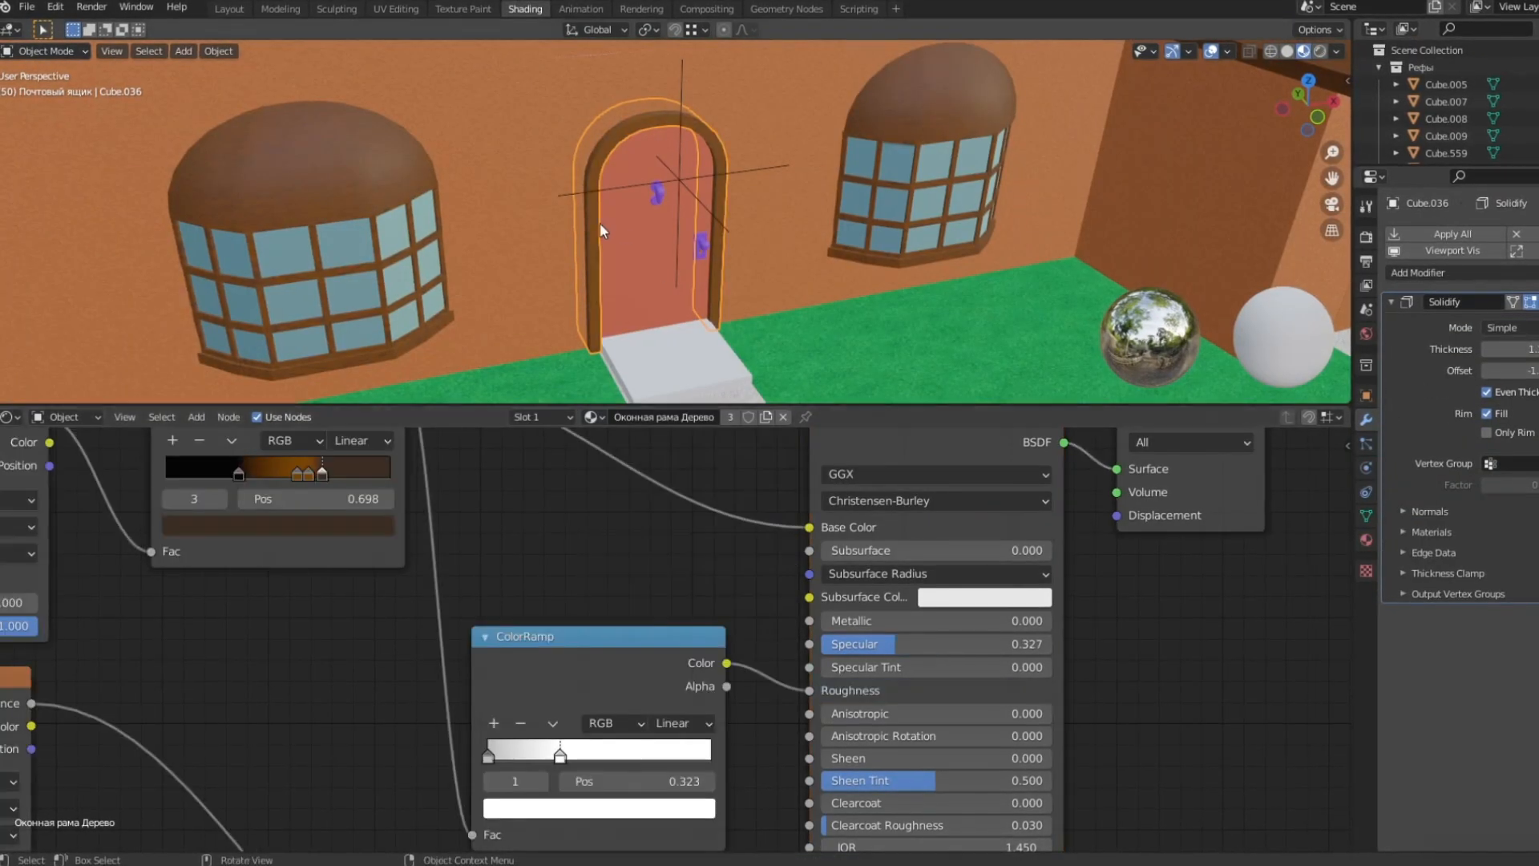
{"action": "key", "text": "KP_Divide"}
{"action": "middle_click_drag", "start_coordinate": [571, 258], "coordinate": [308, 269]}
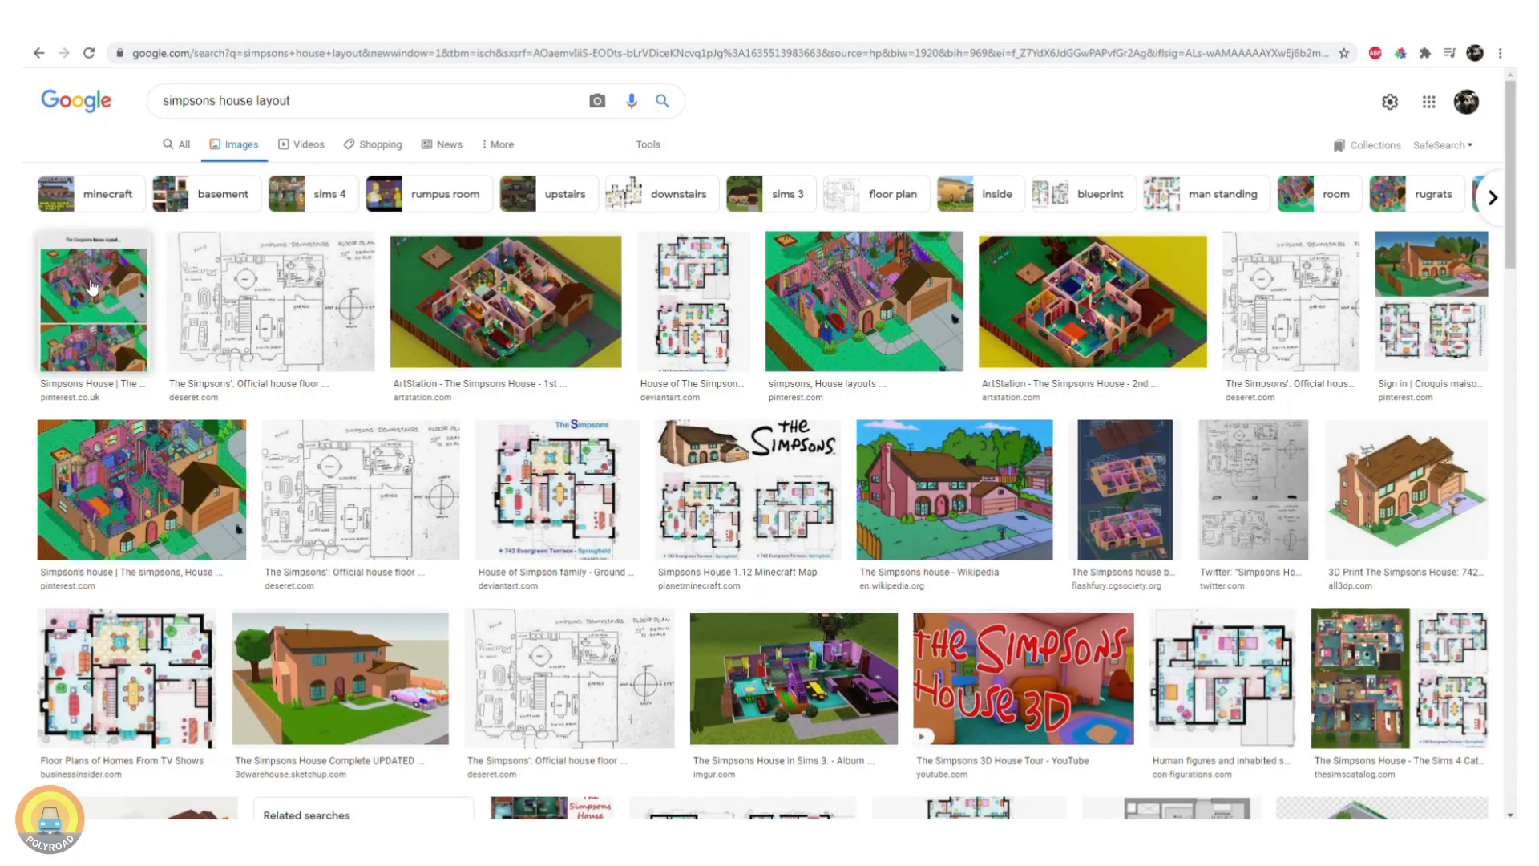
Open the first image result for "simpsons house layout"
{"action": "left_click", "coordinate": [93, 288]}
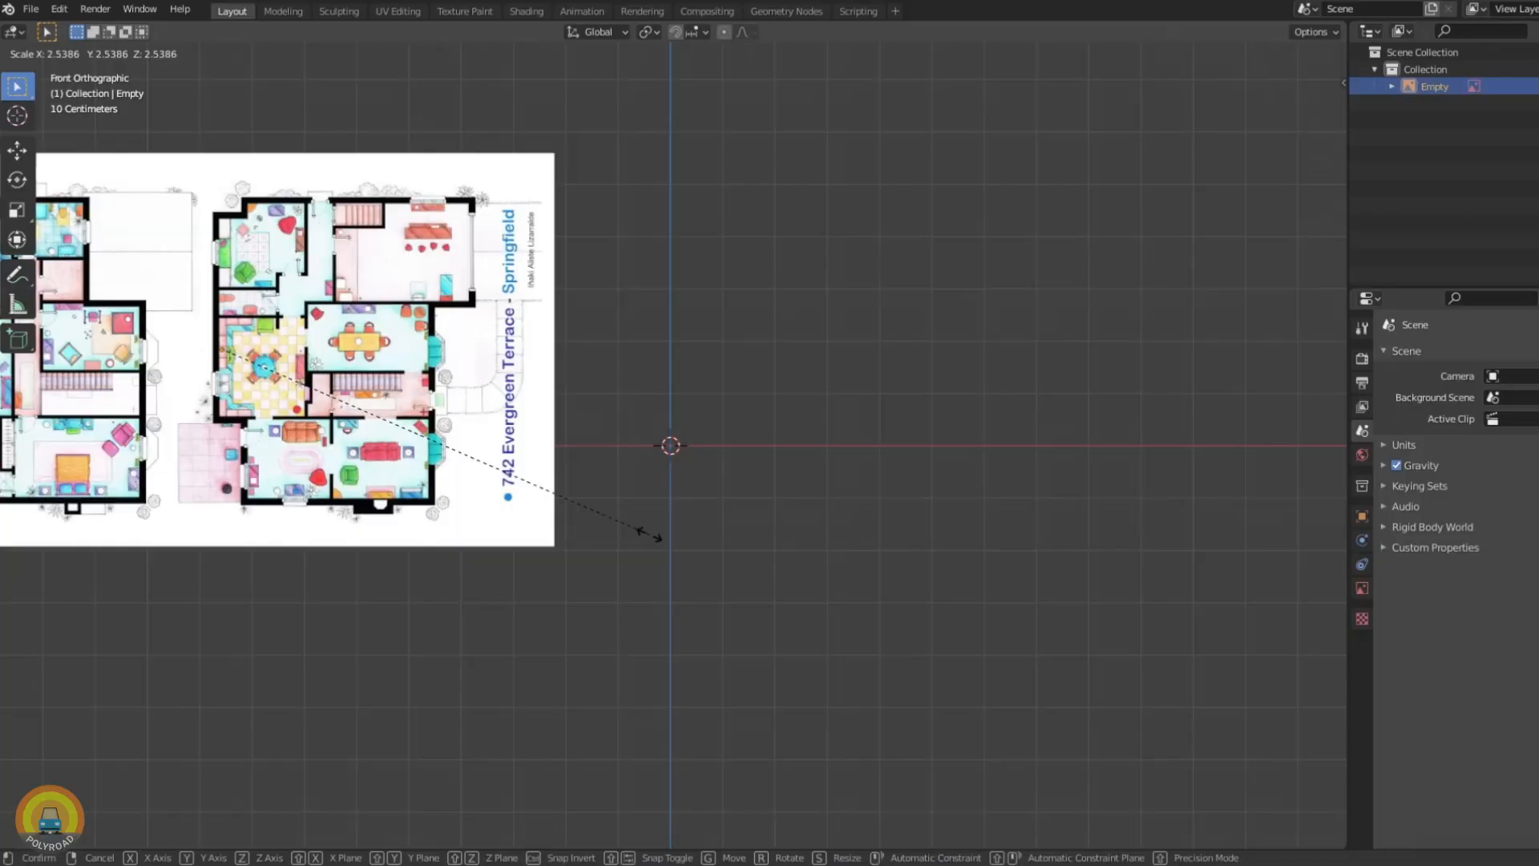
{"action": "middle_click_drag", "start_coordinate": [659, 532], "coordinate": [714, 515]}
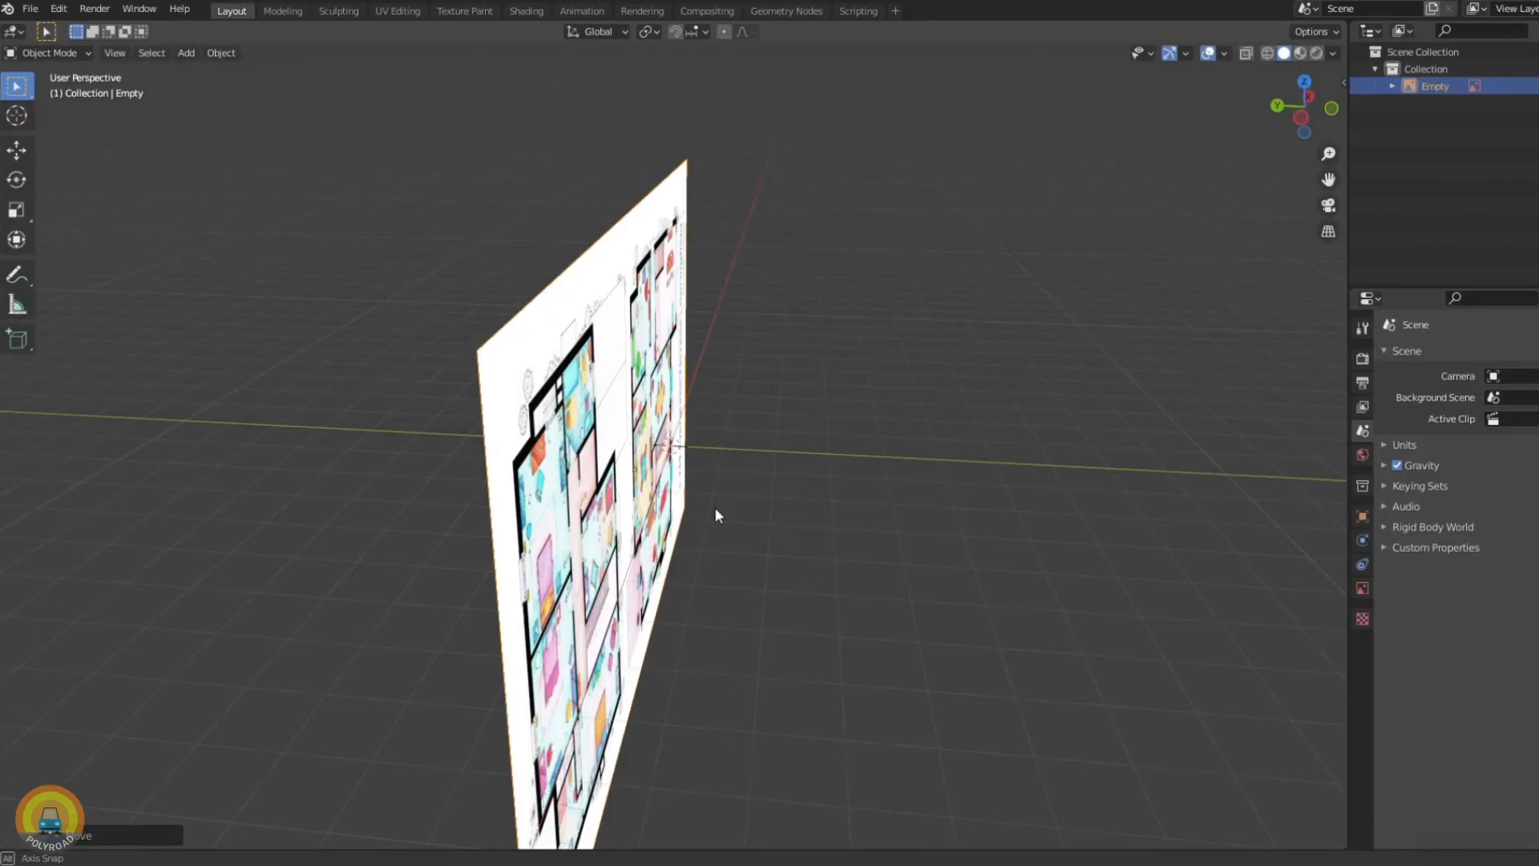
{"action": "key", "text": "KP_1"}
{"action": "scroll", "coordinate": [526, 493], "scroll_direction": "up", "scroll_amount": 3}
{"action": "scroll", "coordinate": [598, 402], "scroll_direction": "down", "scroll_amount": 4}
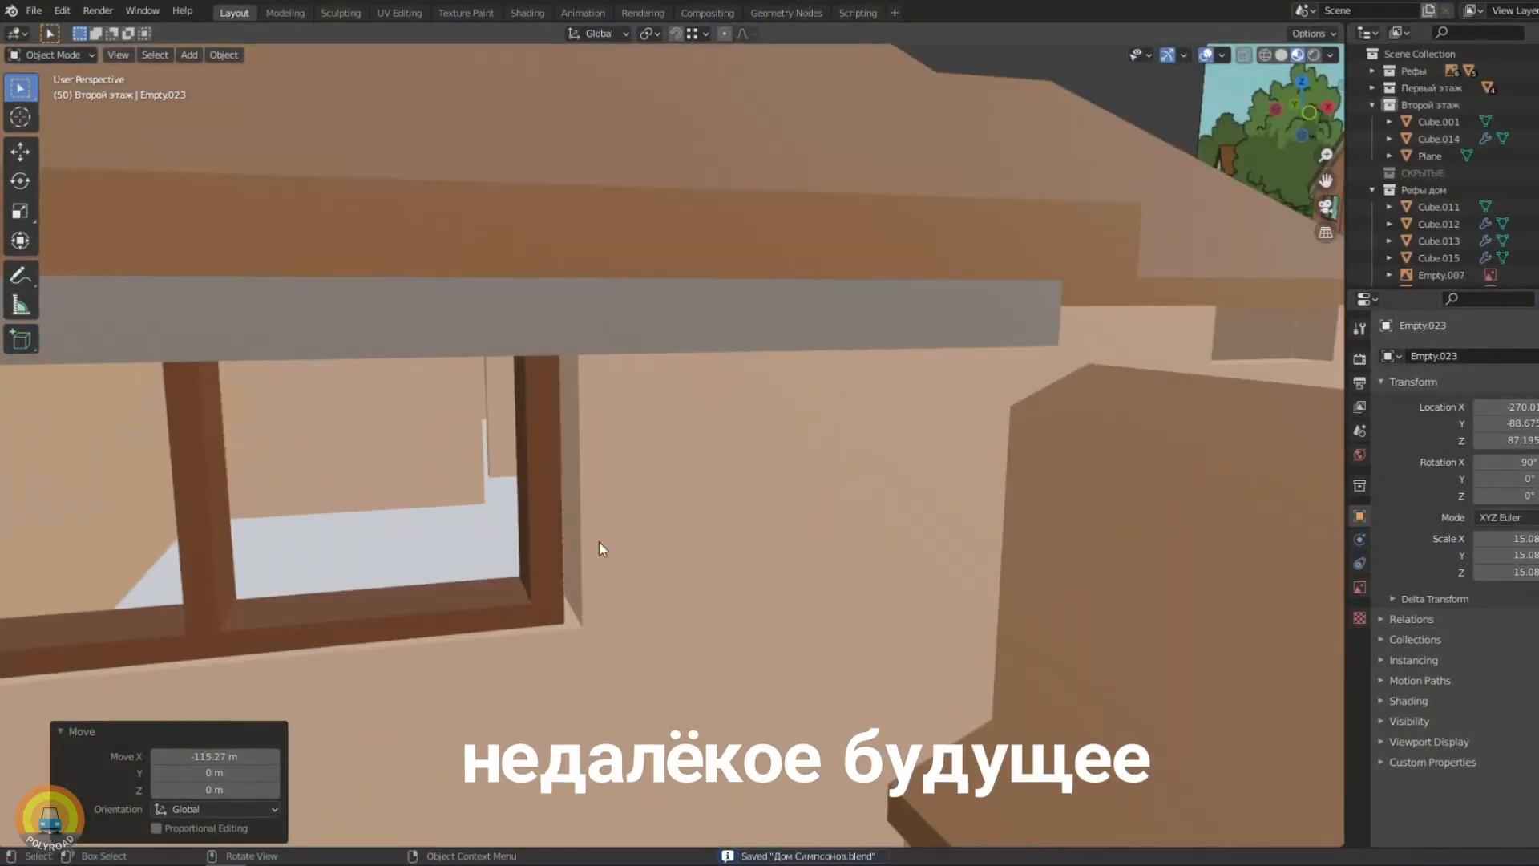
Select the second-floor walls around the upper front windows
{"action": "left_click", "coordinate": [598, 541]}
{"action": "middle_click_drag", "start_coordinate": [588, 566], "coordinate": [970, 449], "text": "shift"}
{"action": "scroll", "coordinate": [970, 449], "scroll_direction": "down", "scroll_amount": 3}
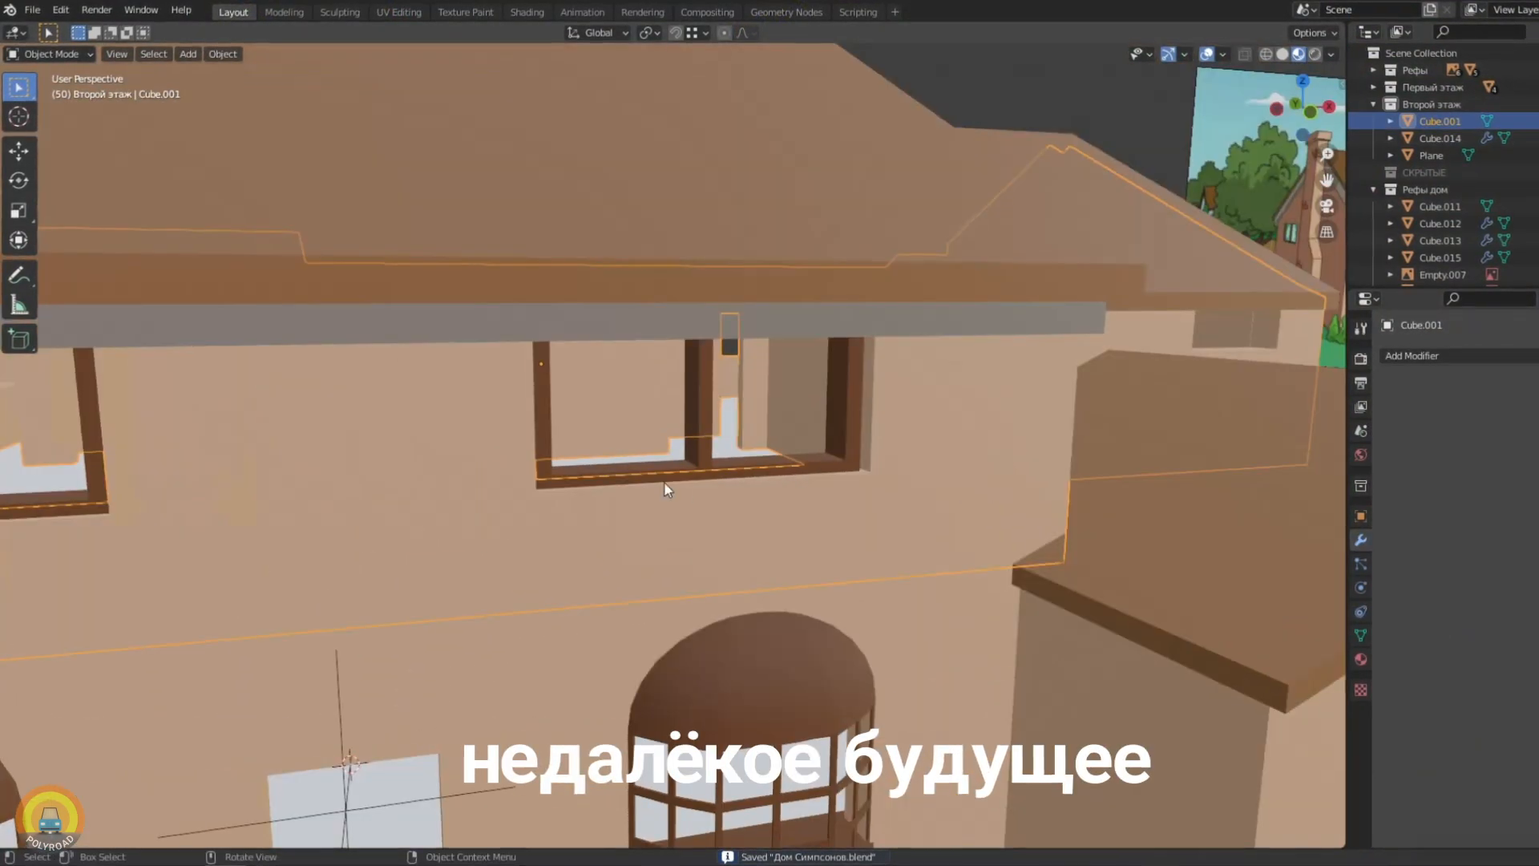
{"action": "middle_click_drag", "start_coordinate": [417, 503], "coordinate": [864, 497], "text": "shift"}
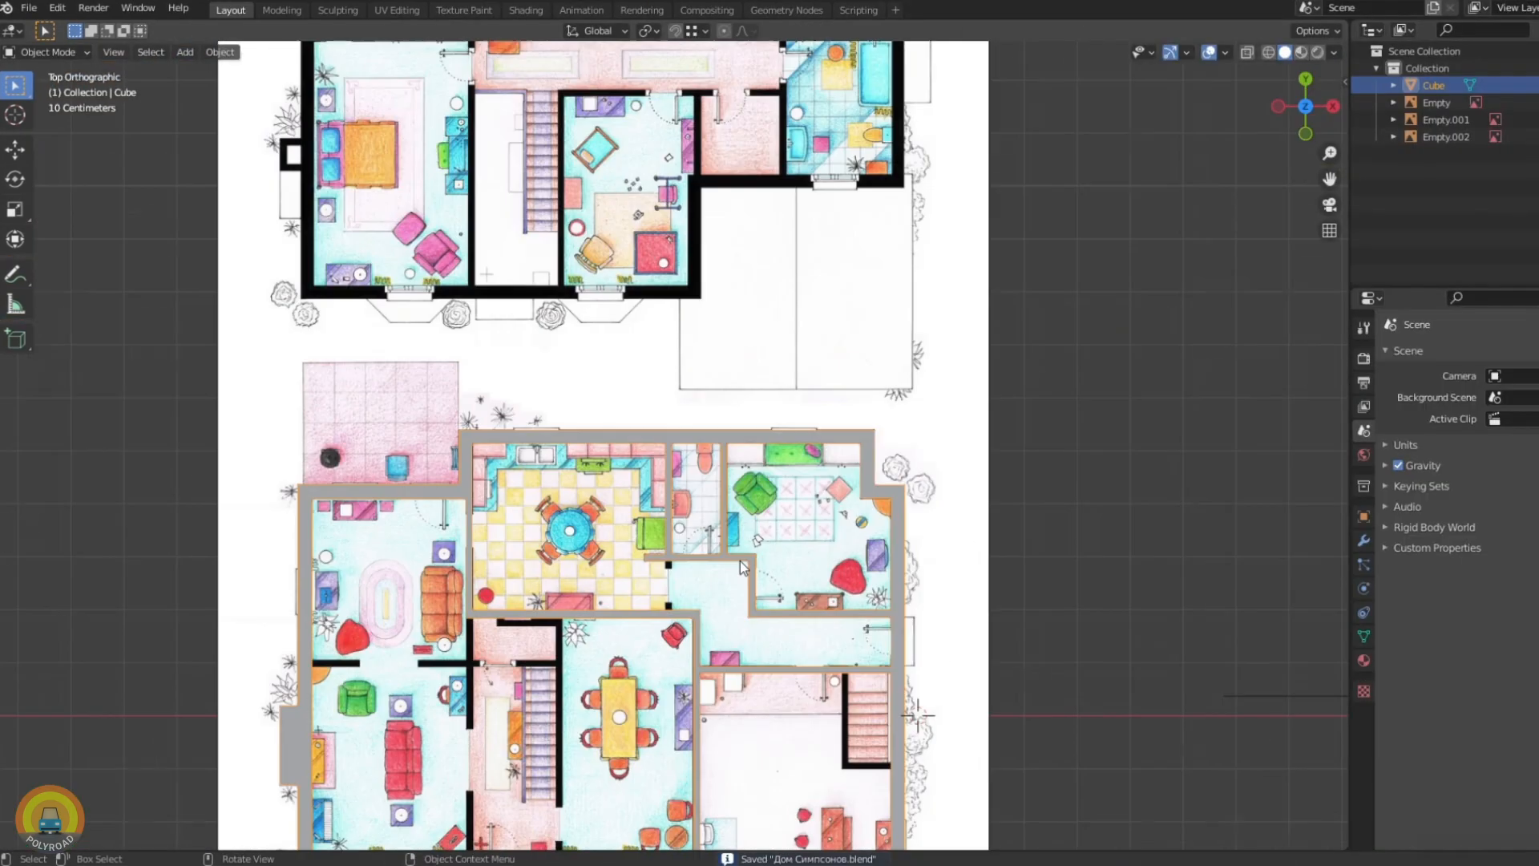
{"action": "scroll", "coordinate": [739, 561], "scroll_direction": "up", "scroll_amount": 5}
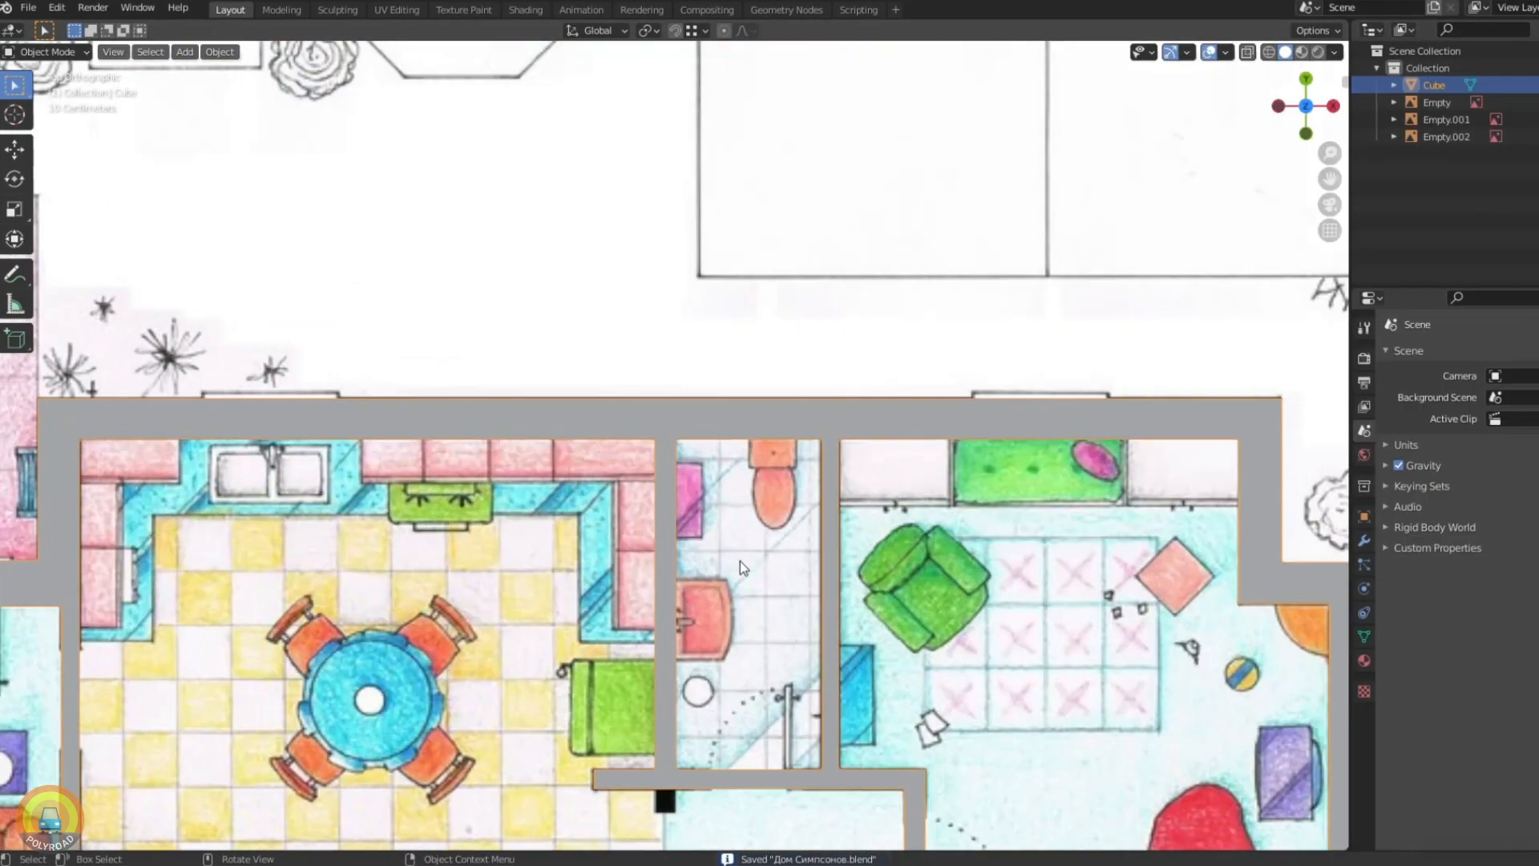
{"action": "middle_click_drag", "start_coordinate": [739, 561], "coordinate": [778, 346], "text": "shift"}
{"action": "scroll", "coordinate": [778, 347], "scroll_direction": "up", "scroll_amount": 3}
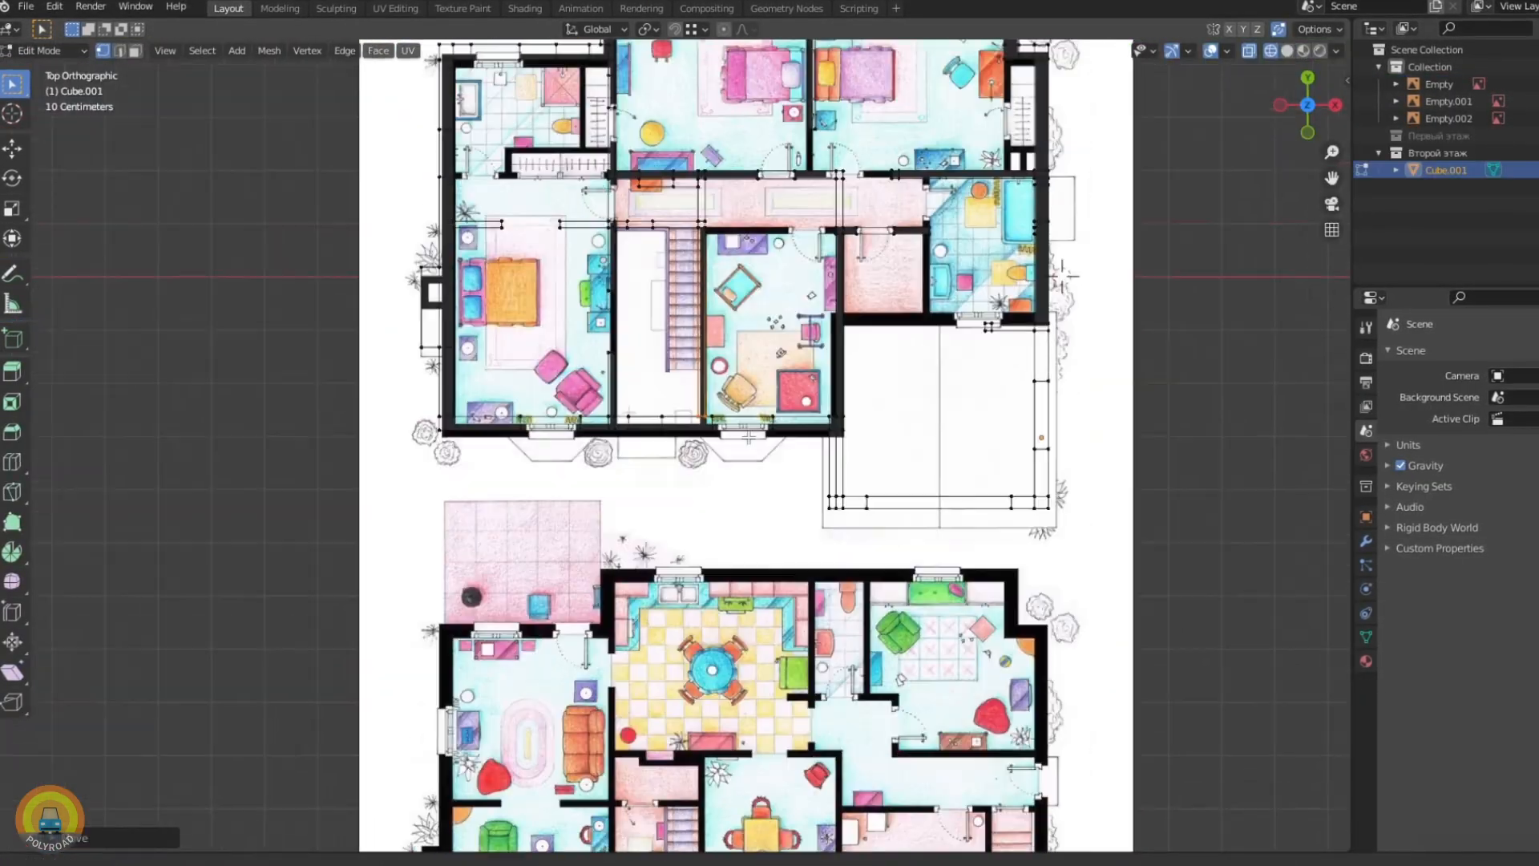
Examine the second-floor wall mesh against the floor plan in top view, with and without wireframe shading
{"action": "scroll", "coordinate": [748, 437], "scroll_direction": "up", "scroll_amount": 5}
{"action": "key", "text": "shift+z"}
{"action": "key", "text": "shift+z"}
{"action": "scroll", "coordinate": [713, 545], "scroll_direction": "down", "scroll_amount": 3}
{"action": "middle_click_drag", "start_coordinate": [713, 545], "coordinate": [673, 169], "text": "shift"}
{"action": "middle_click_drag", "start_coordinate": [673, 513], "coordinate": [649, 794], "text": "shift"}
{"action": "scroll", "coordinate": [649, 341], "scroll_direction": "up", "scroll_amount": 3}
{"action": "scroll", "coordinate": [649, 341], "scroll_direction": "down", "scroll_amount": 3}
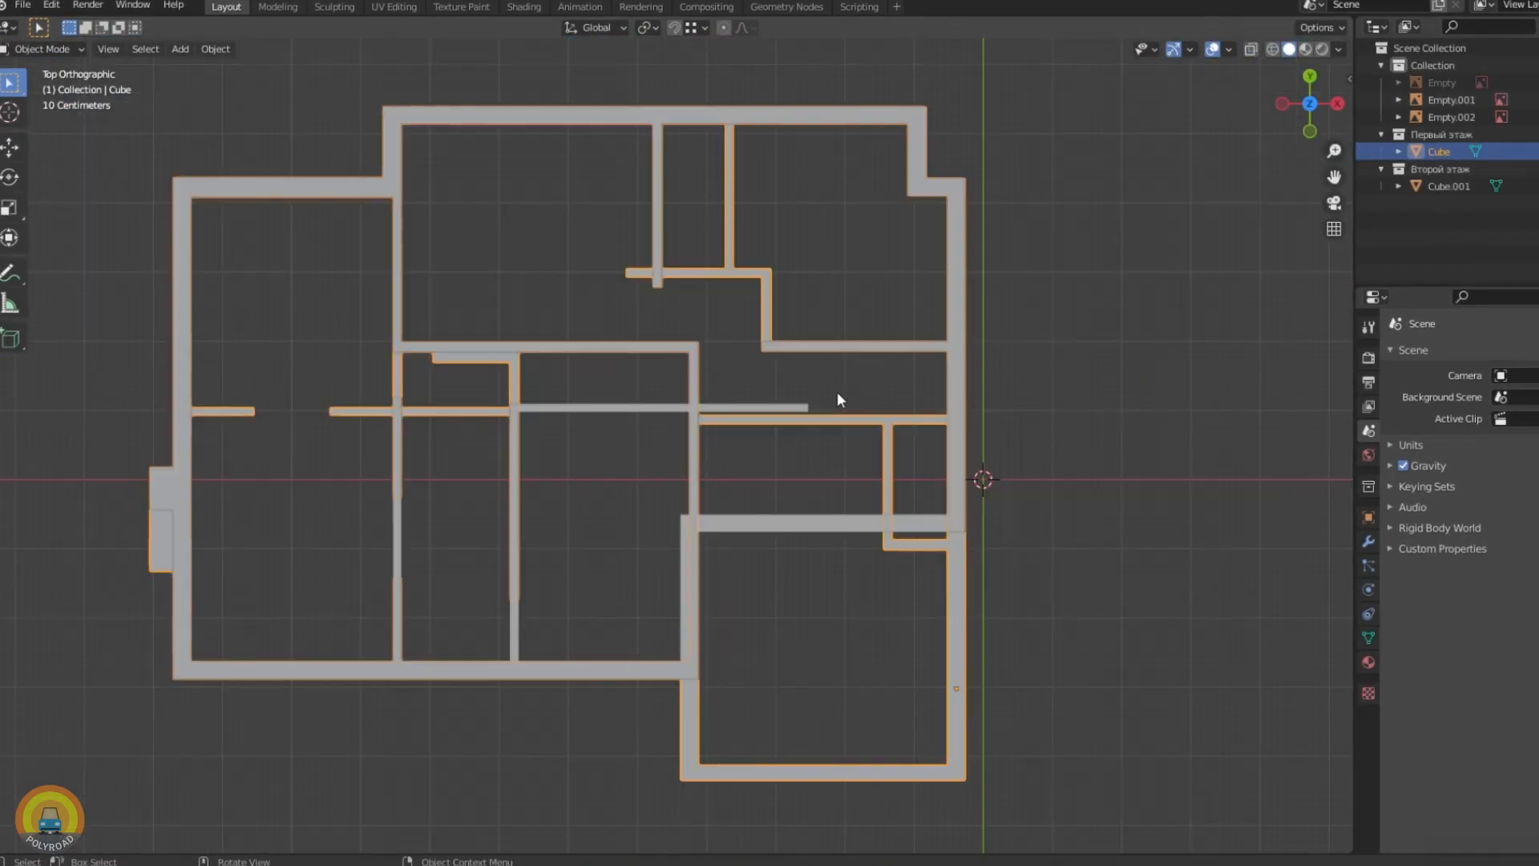
Toggle the visibility of the Первый этаж collection and reveal all hidden objects
{"action": "middle_click_drag", "start_coordinate": [837, 391], "coordinate": [805, 307]}
{"action": "scroll", "coordinate": [906, 306], "scroll_direction": "up", "scroll_amount": 3}
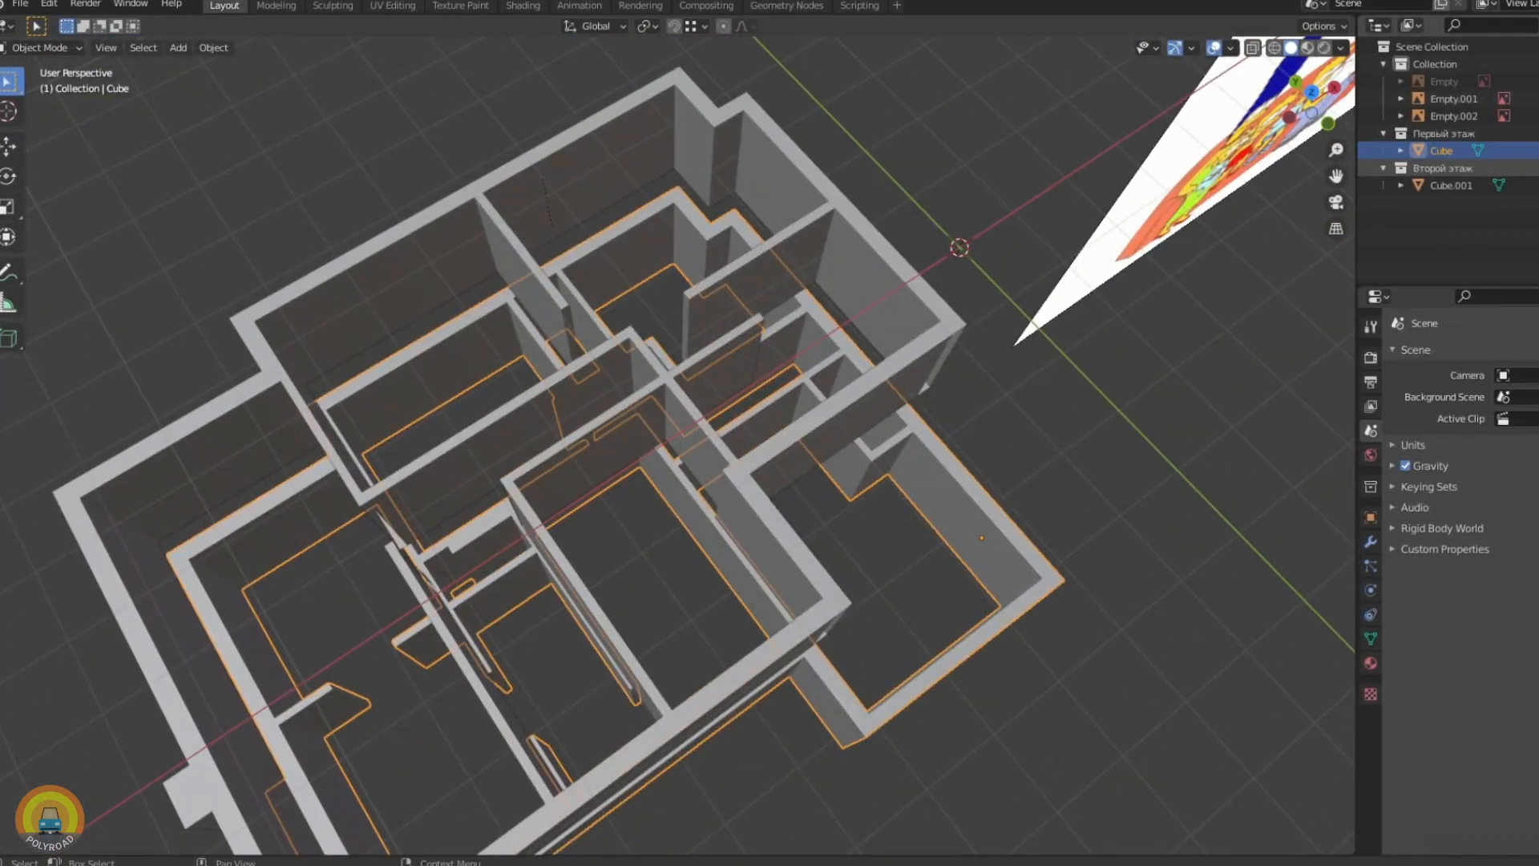
{"action": "left_click", "coordinate": [1532, 133]}
{"action": "key", "text": "alt+h"}
{"action": "scroll", "coordinate": [654, 398], "scroll_direction": "up", "scroll_amount": 4}
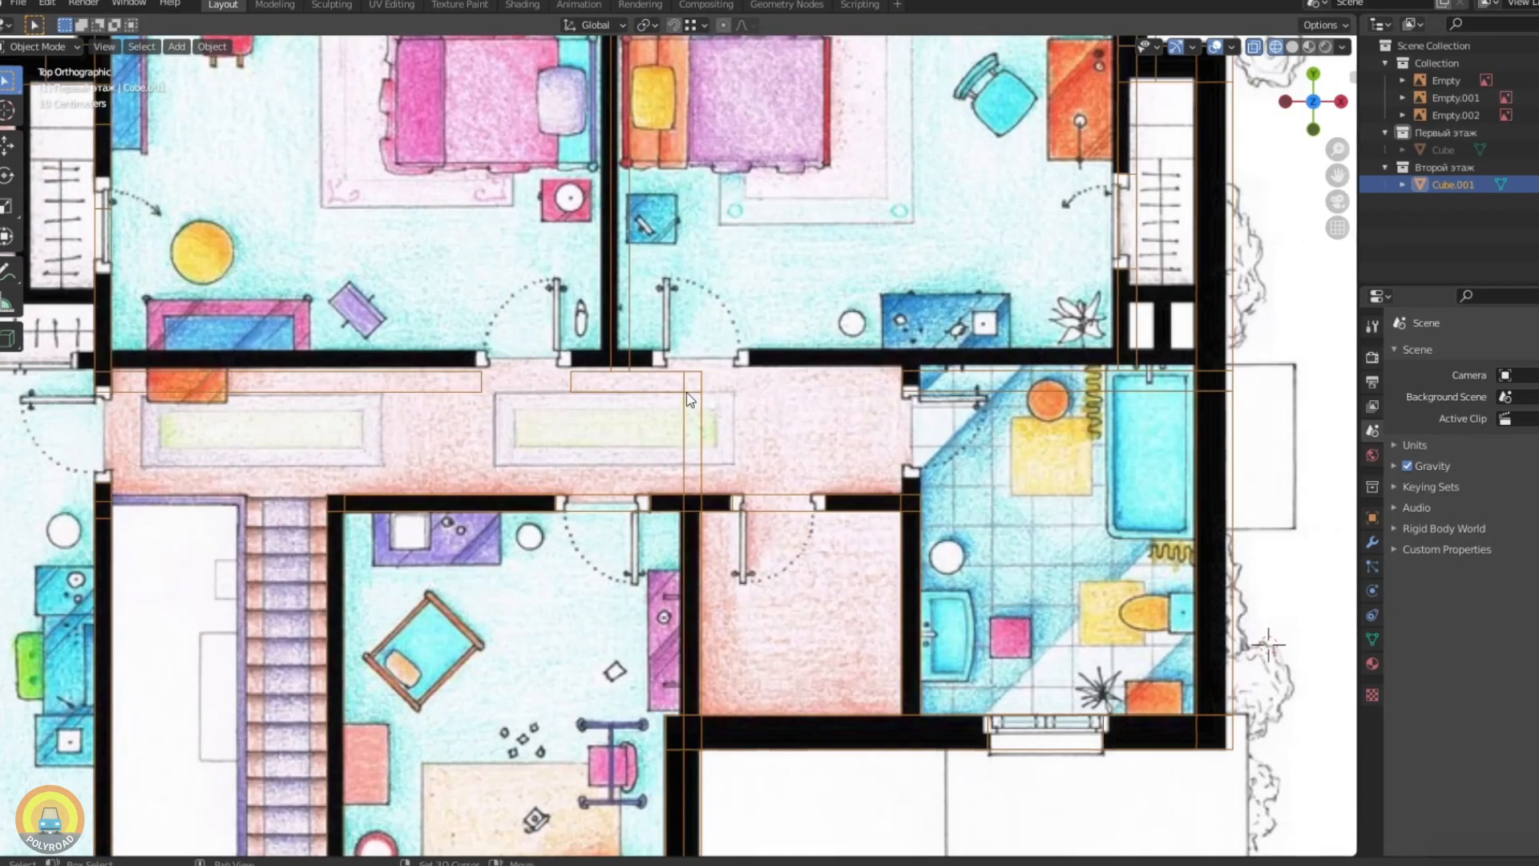
Edit the second-floor walls' mesh in solid shading and add a wall corner vertex to the selection
{"action": "key", "text": "Tab"}
{"action": "key", "text": "shift+z"}
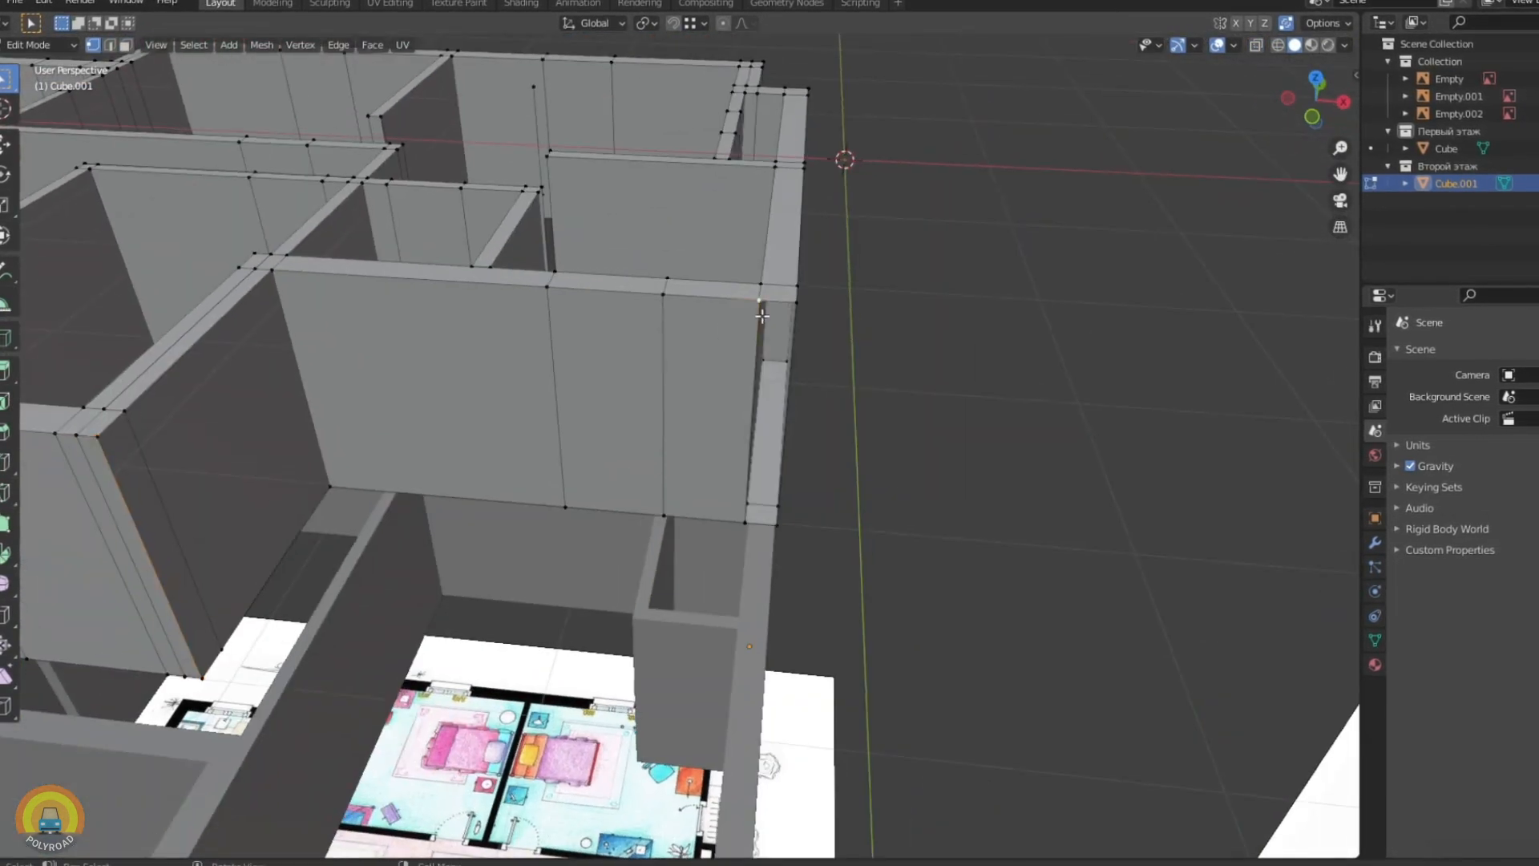
{"action": "middle_click_drag", "start_coordinate": [762, 316], "coordinate": [795, 298]}
{"action": "left_click", "coordinate": [795, 299], "text": "shift"}
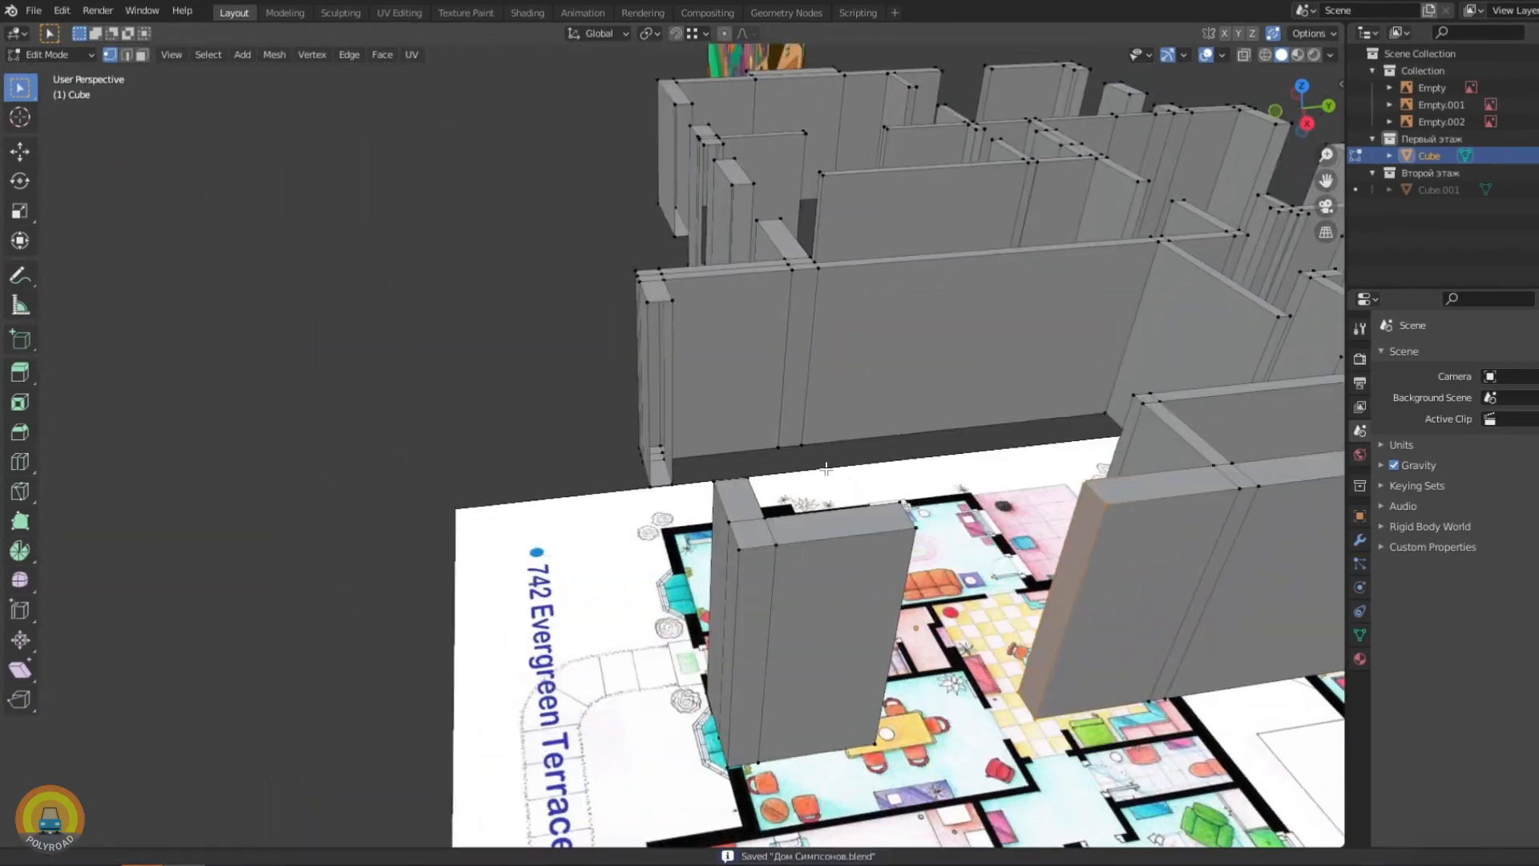
Leave mesh editing and deselect the walls of both floors
{"action": "scroll", "coordinate": [826, 470], "scroll_direction": "up", "scroll_amount": 2}
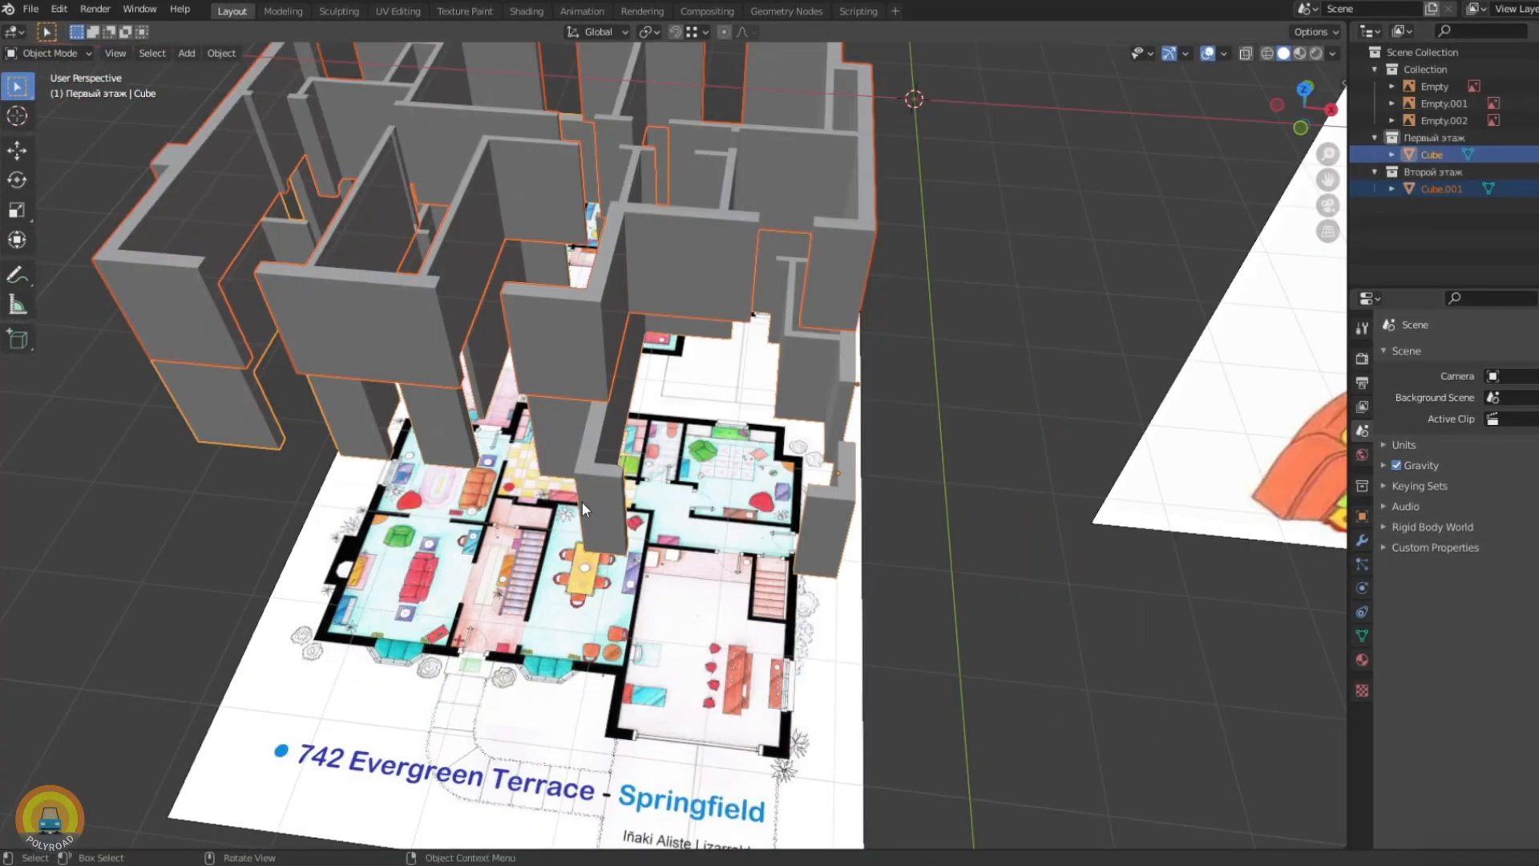
{"action": "key", "text": "Tab"}
{"action": "key", "text": "Tab"}
{"action": "middle_click_drag", "start_coordinate": [982, 584], "coordinate": [476, 456]}
{"action": "key", "text": "alt+a"}
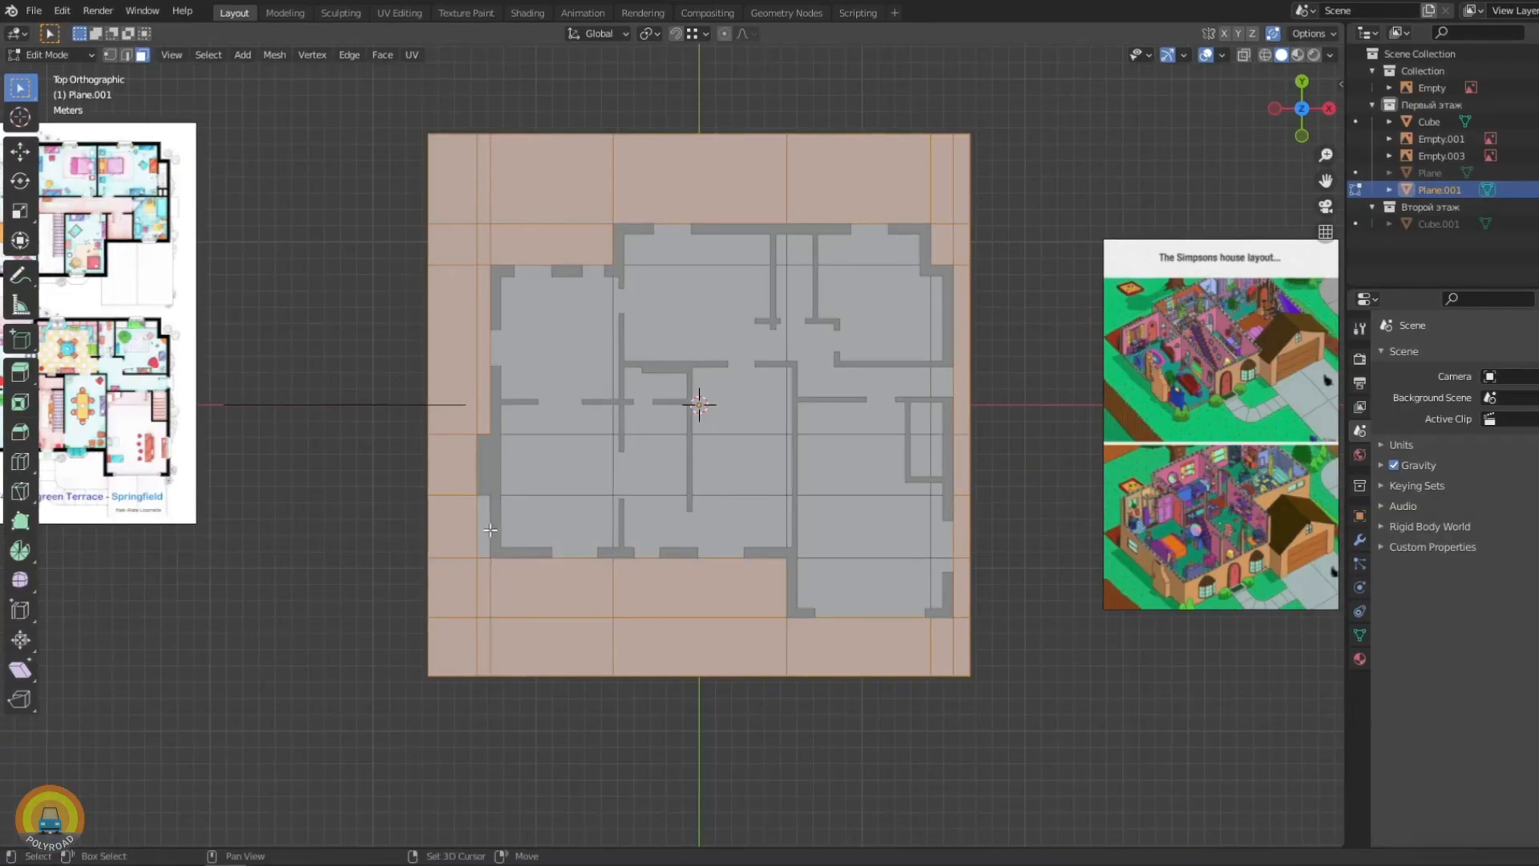
Delete the floor plane's faces that lie outside the house's outer walls
{"action": "key", "text": "x"}
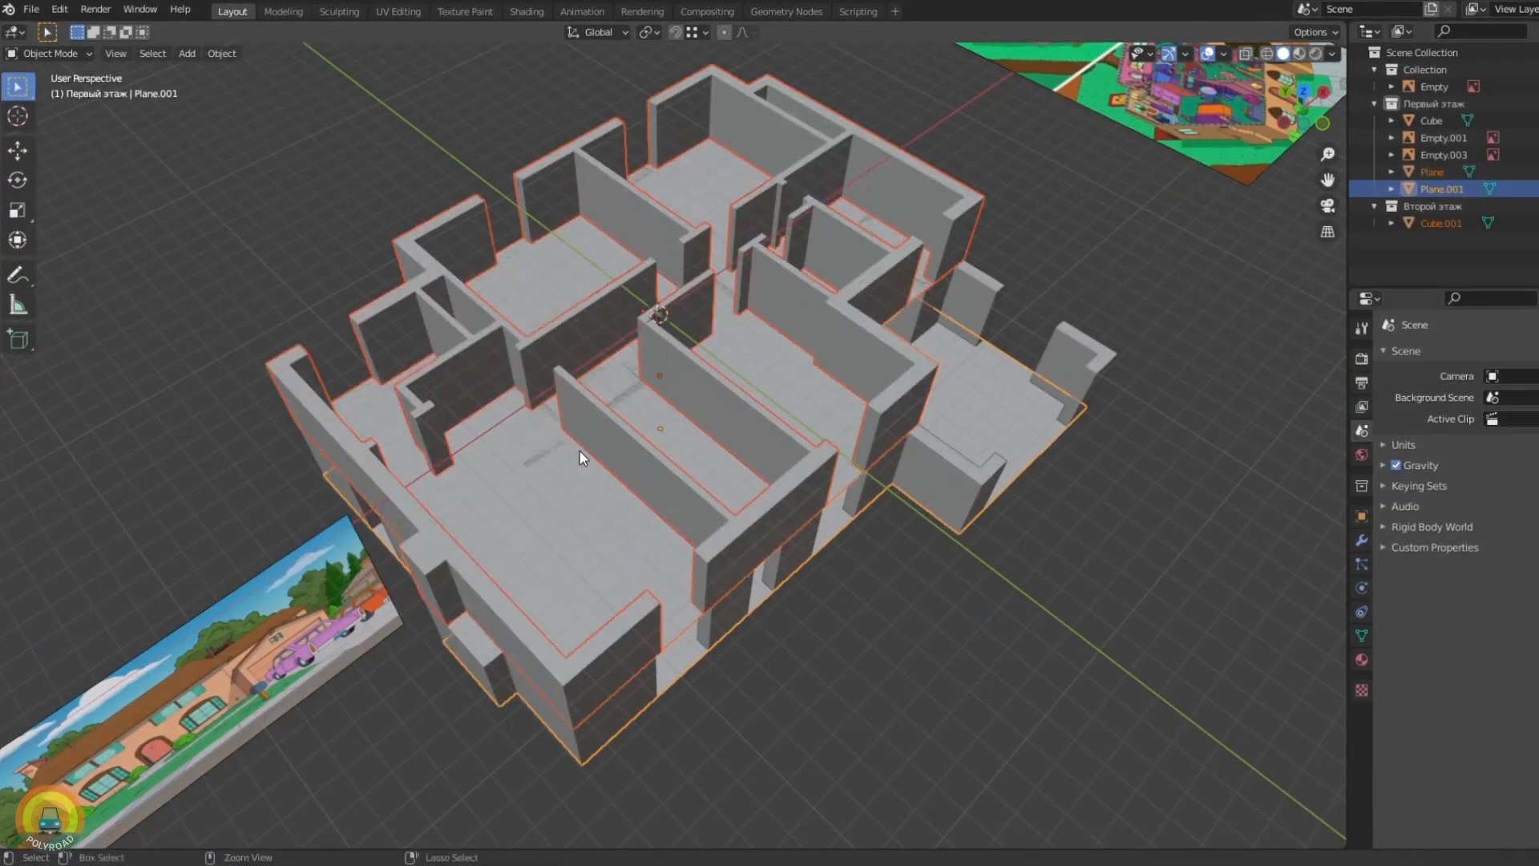
Box-select in wireframe top view and move the selection
{"action": "key", "text": "KP_7"}
{"action": "key", "text": "shift+z"}
{"action": "left_click_drag", "start_coordinate": [379, 125], "coordinate": [572, 693]}
{"action": "key", "text": "g"}
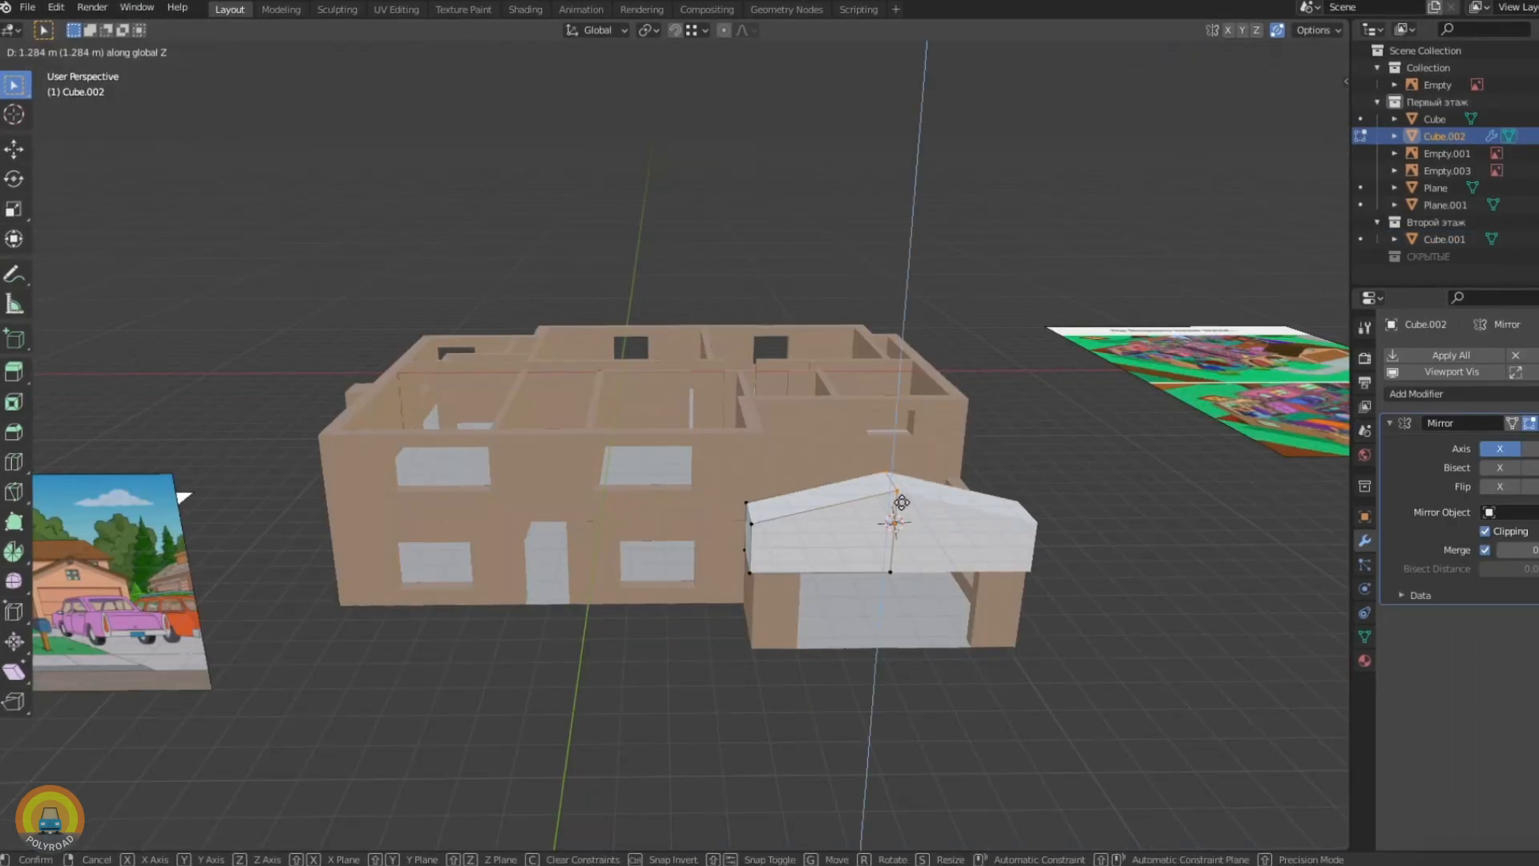
{"action": "key", "text": "KP_1"}
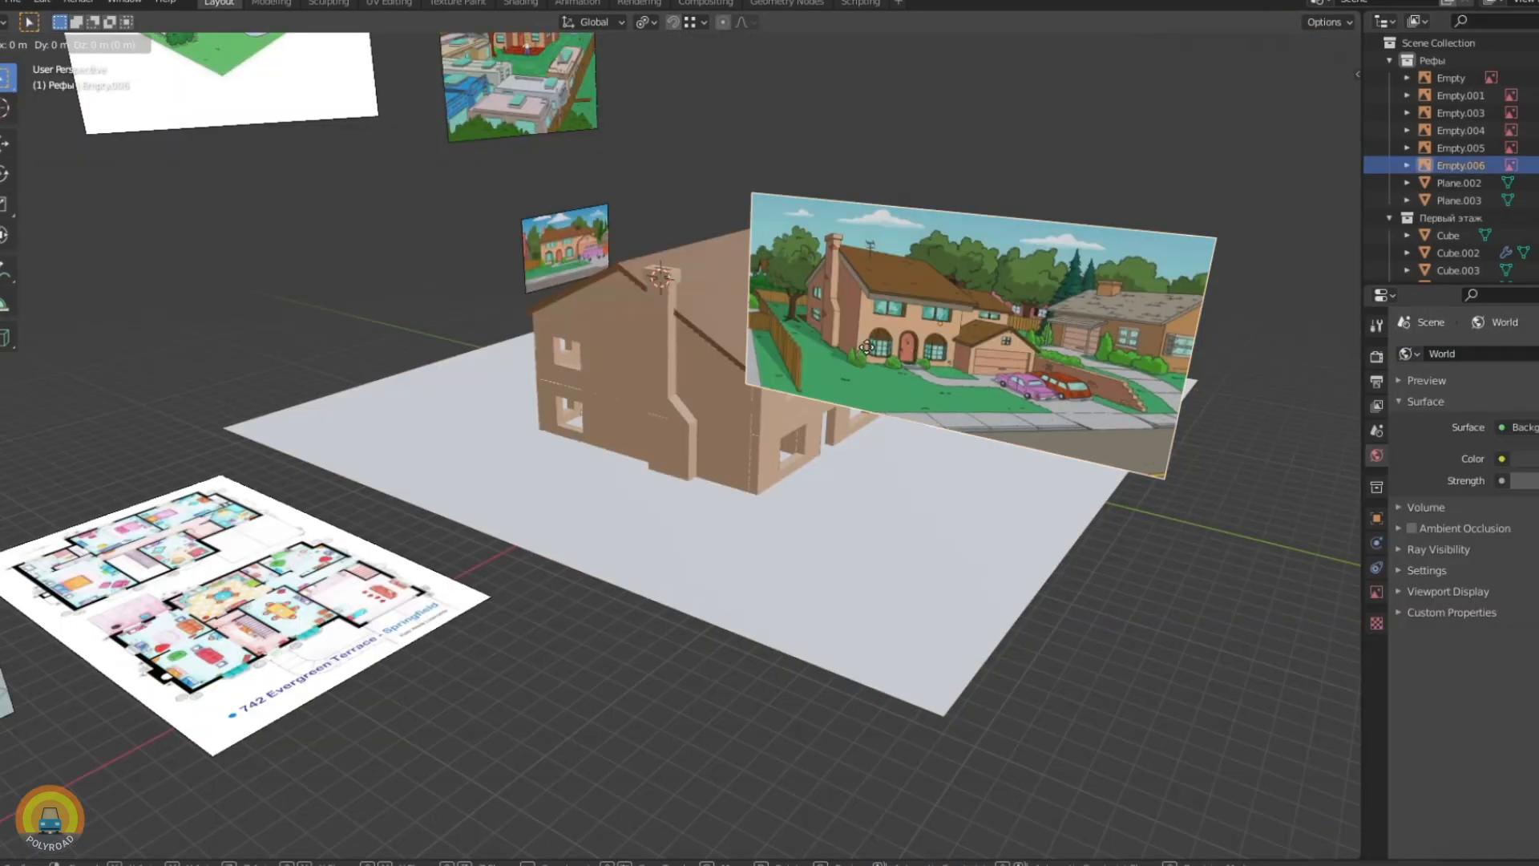
Move the street-view reference image of the house along the X axis, clear of the model
{"action": "key", "text": "x"}
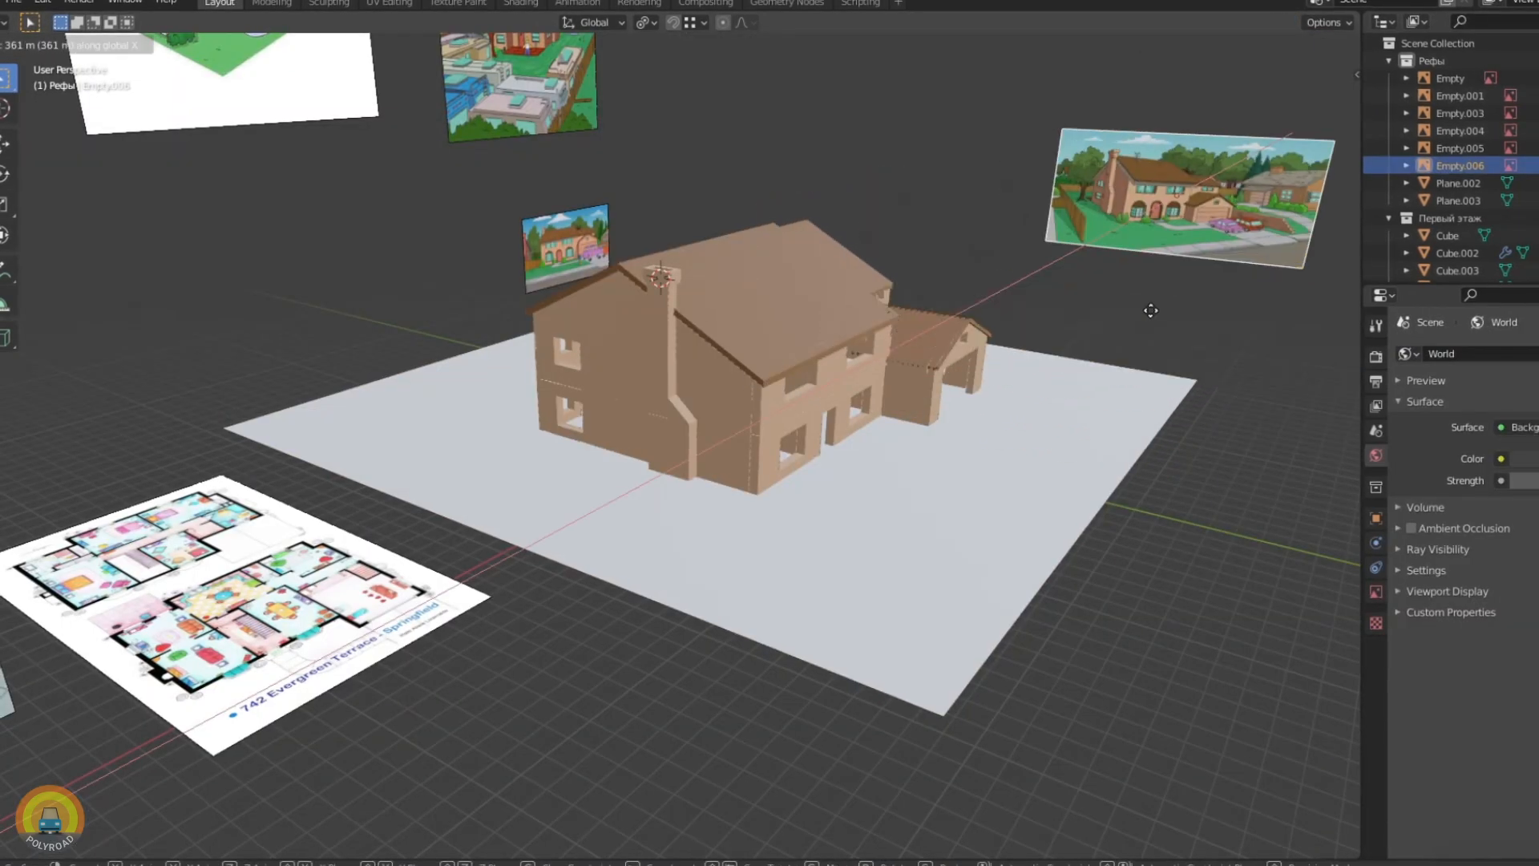
{"action": "middle_click_drag", "start_coordinate": [986, 355], "coordinate": [718, 378]}
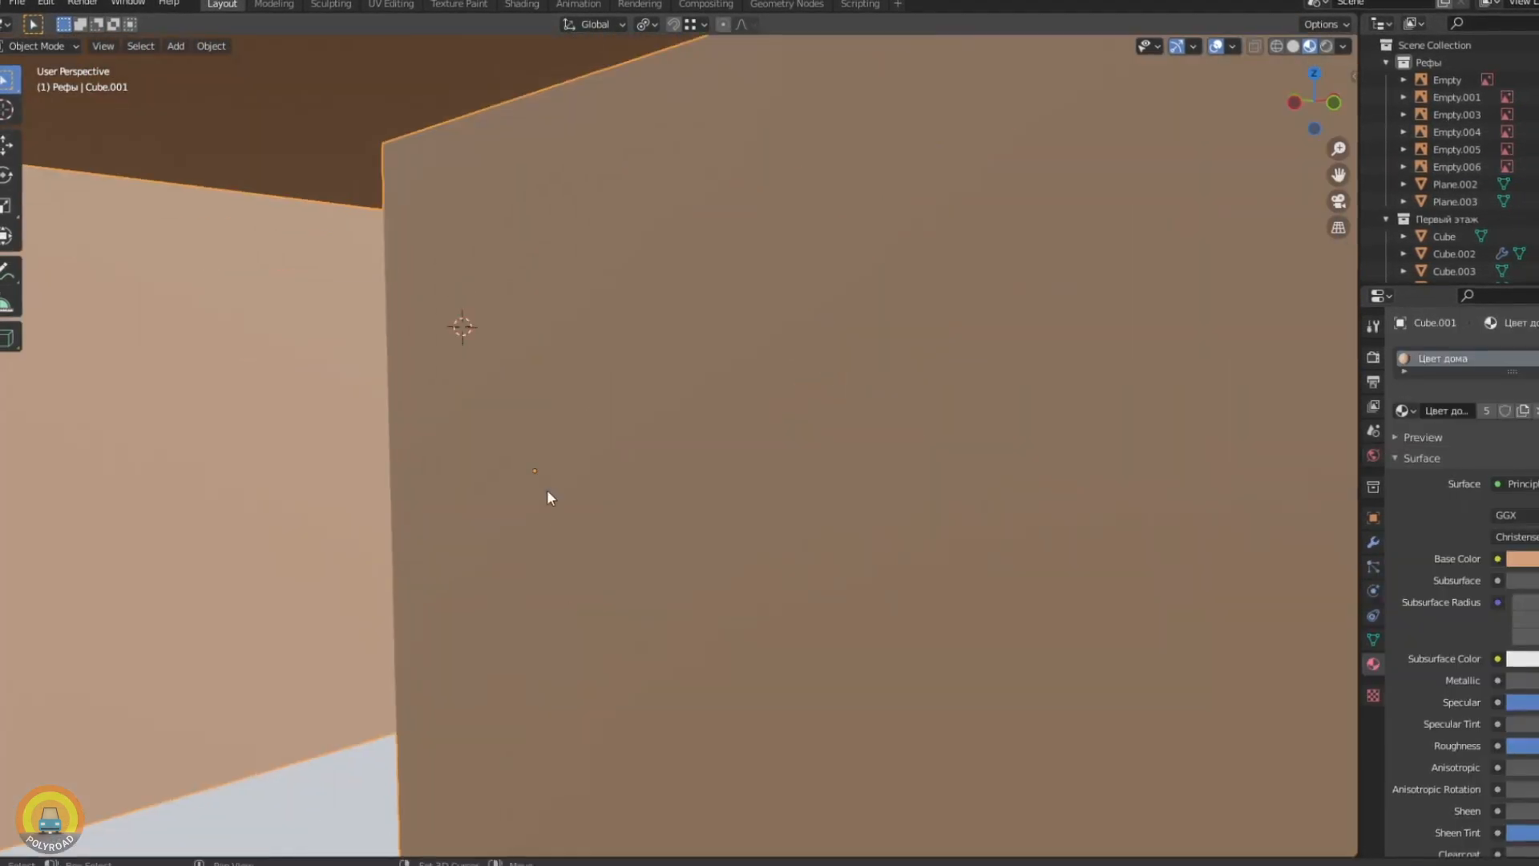
{"action": "middle_click_drag", "start_coordinate": [547, 497], "coordinate": [527, 417]}
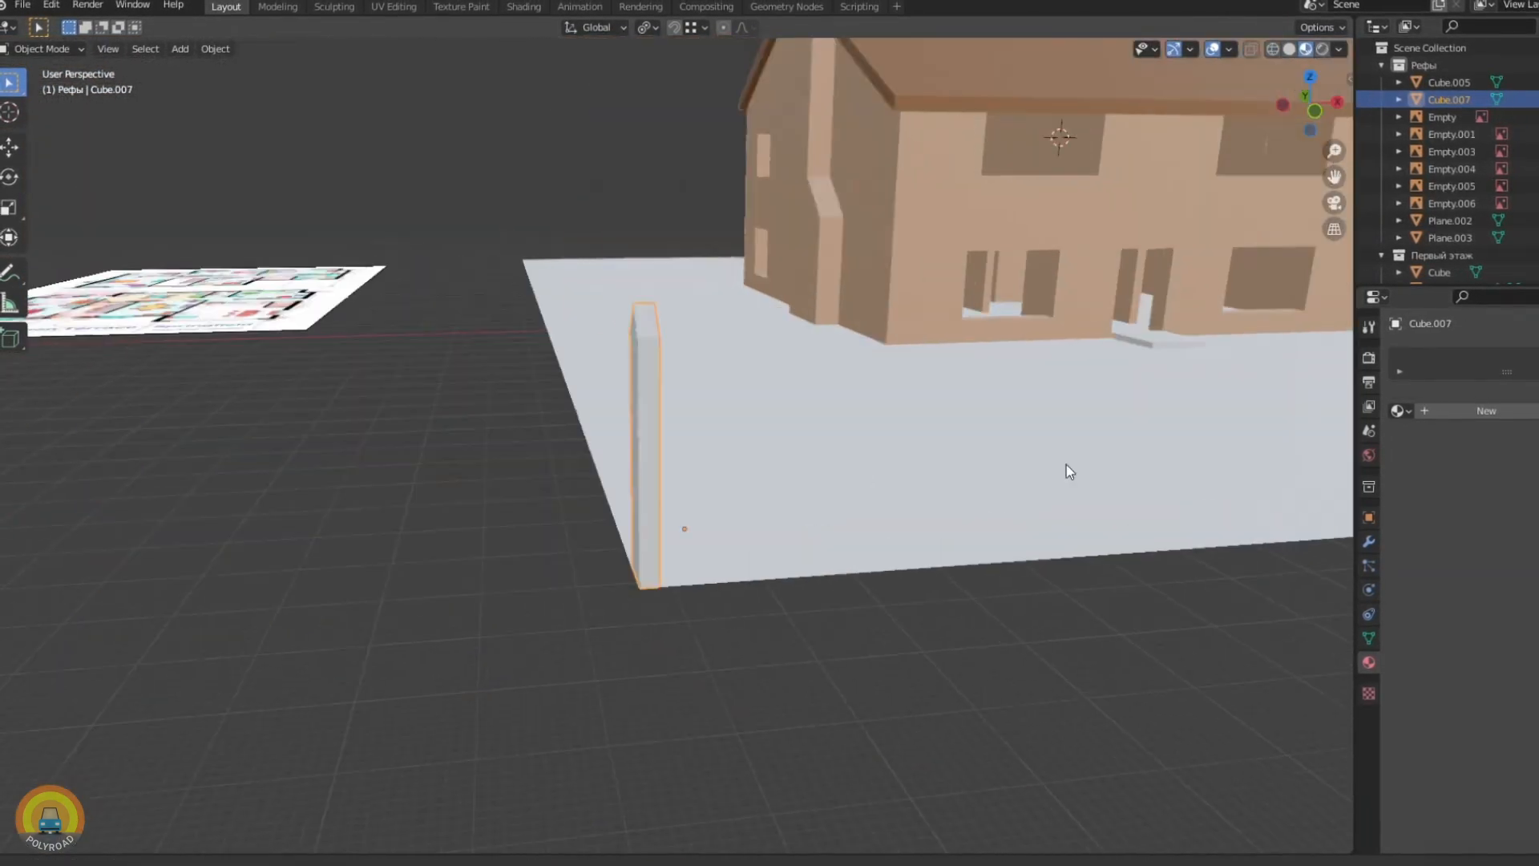
{"action": "middle_click_drag", "start_coordinate": [1066, 464], "coordinate": [549, 382]}
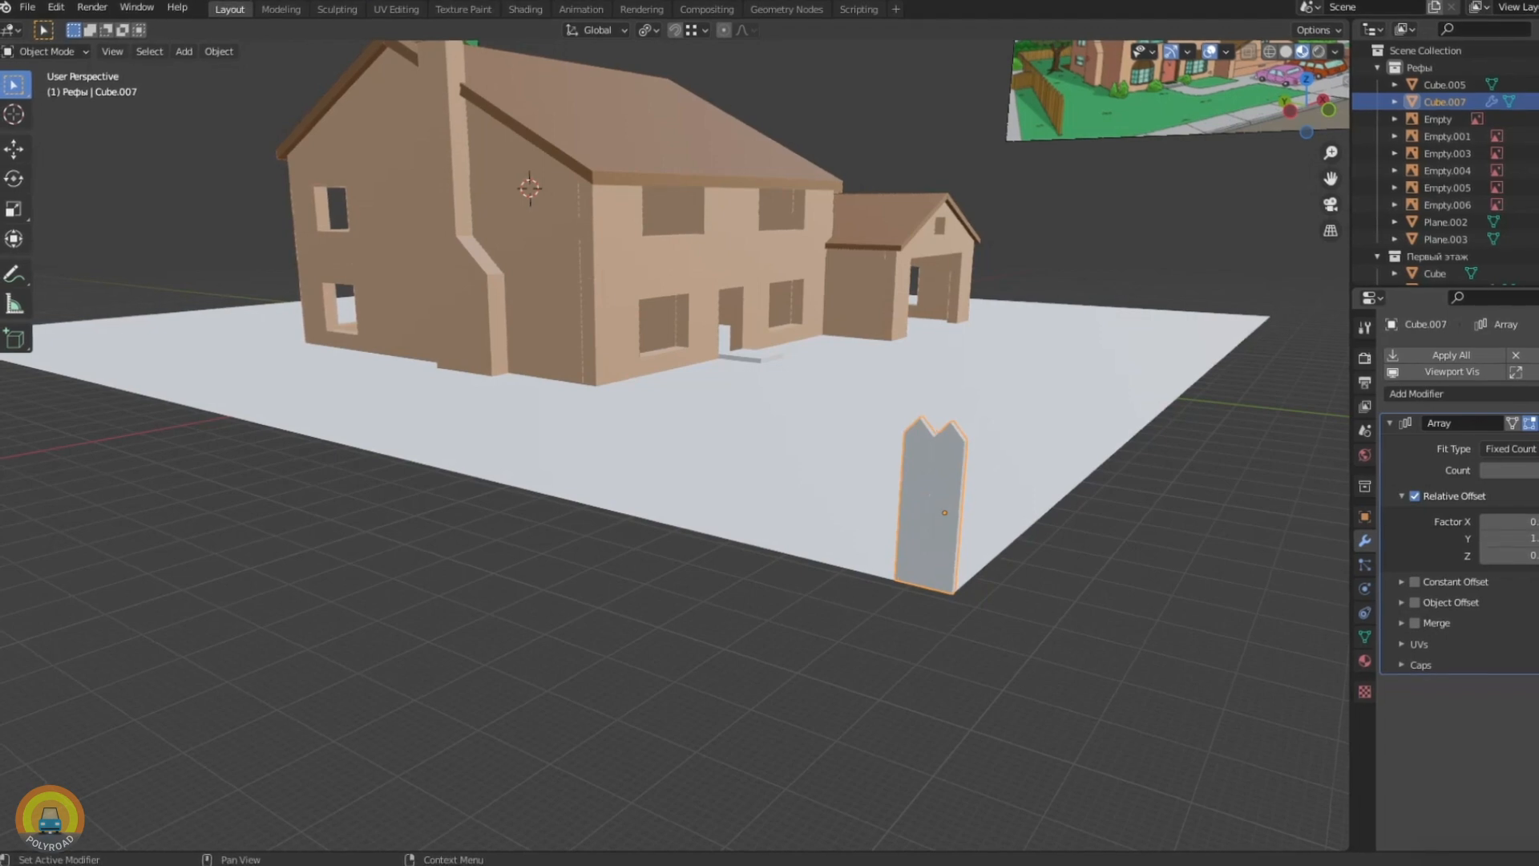
Increase the fence plank's Array count so the fence runs along the plot's edge
{"action": "left_click_drag", "start_coordinate": [1508, 470], "coordinate": [1536, 470]}
{"action": "key", "text": "t"}
Duplicate the fence in top view, place the copy on the plot and rotate it
{"action": "key", "text": "KP_7"}
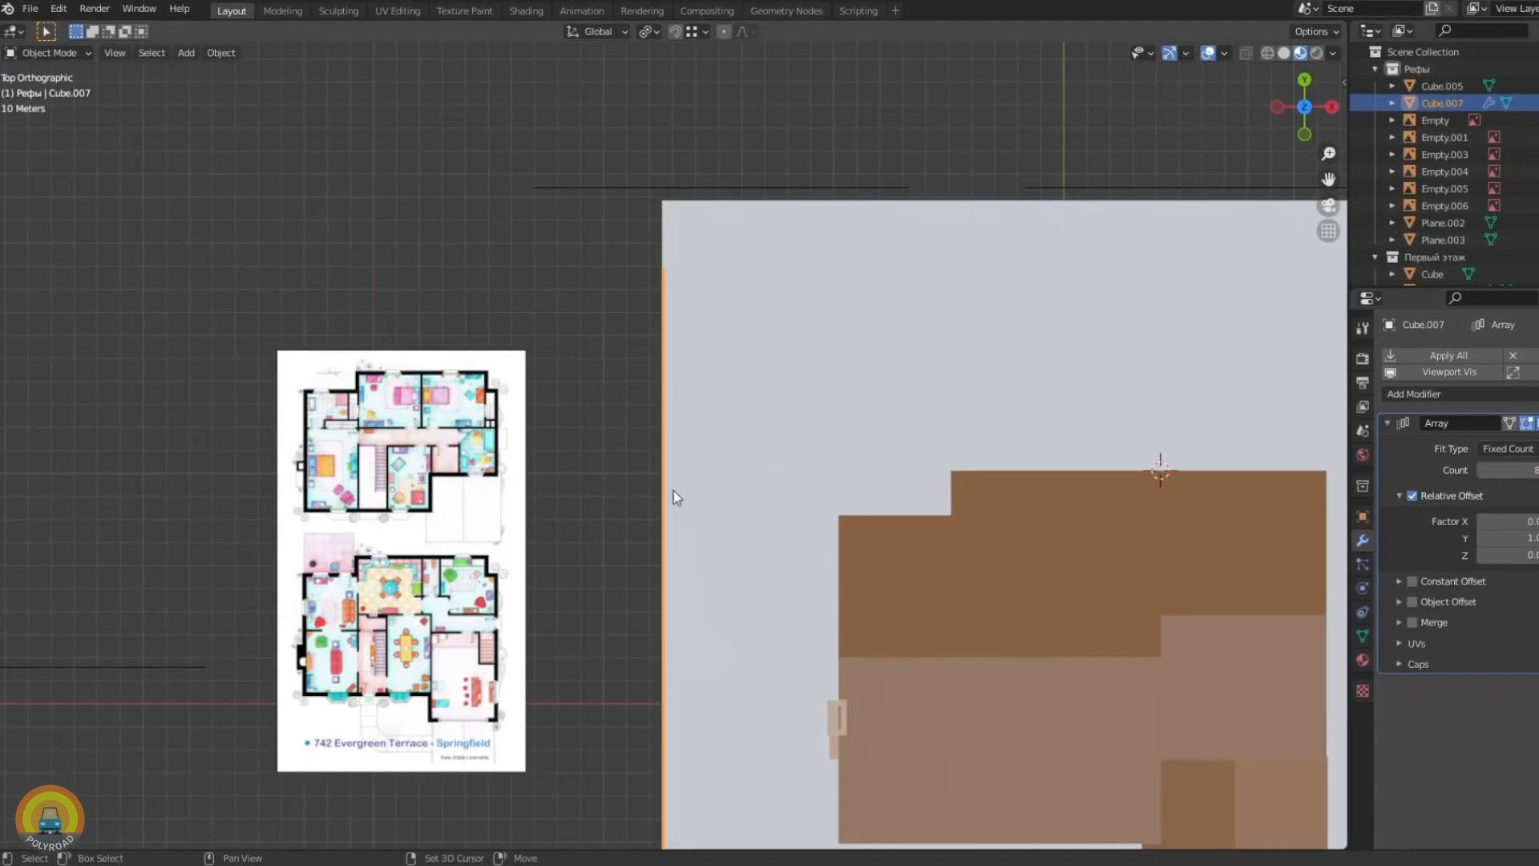
{"action": "key", "text": "shift+d"}
{"action": "left_click", "coordinate": [887, 340]}
{"action": "key", "text": "r"}
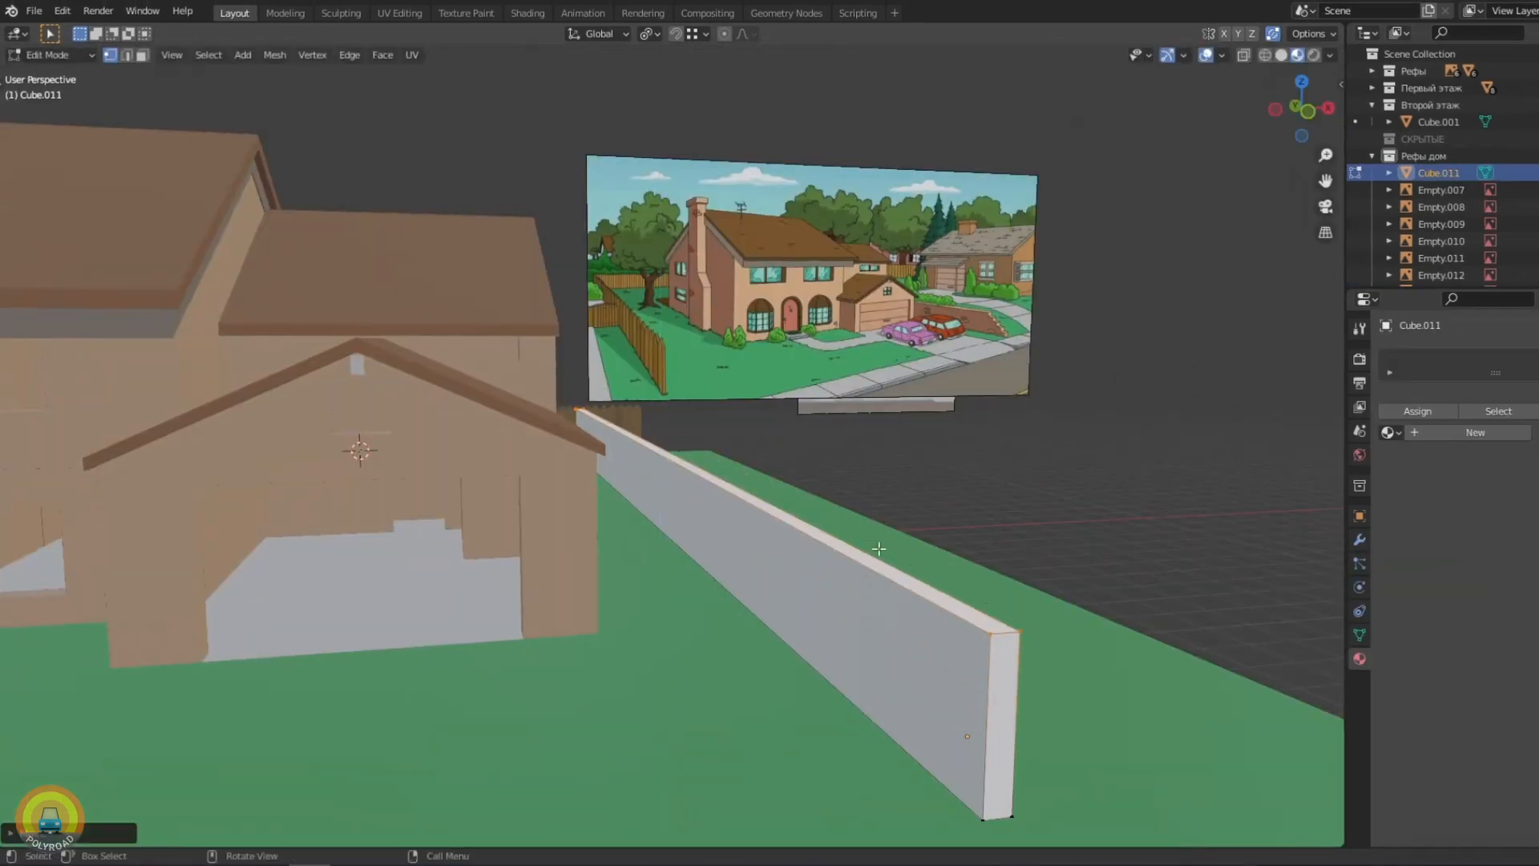
{"action": "scroll", "coordinate": [768, 564], "scroll_direction": "up", "scroll_amount": 3}
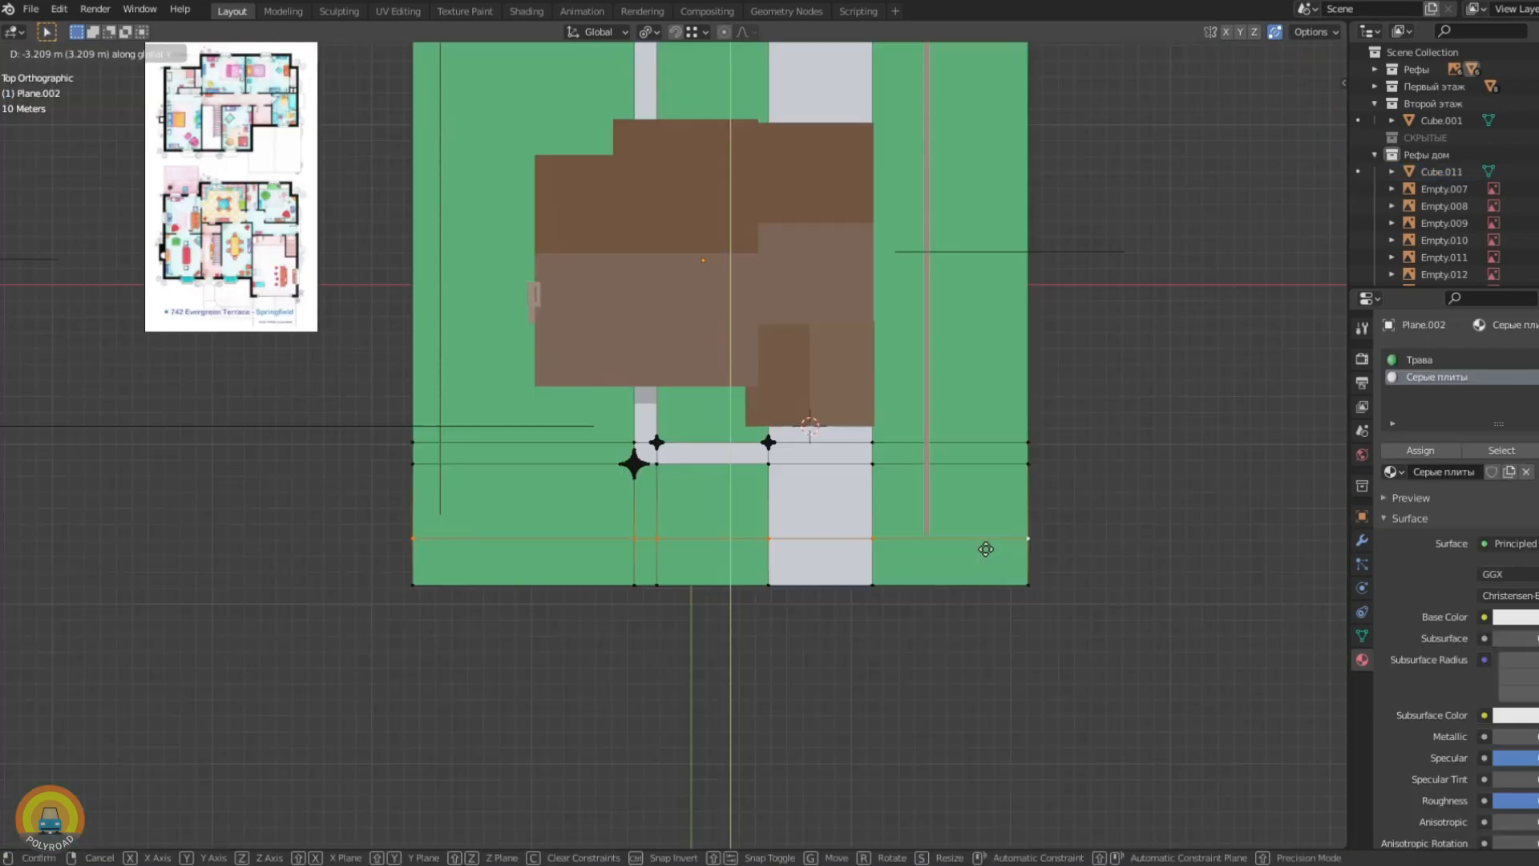
{"action": "middle_click_drag", "start_coordinate": [717, 449], "coordinate": [717, 331]}
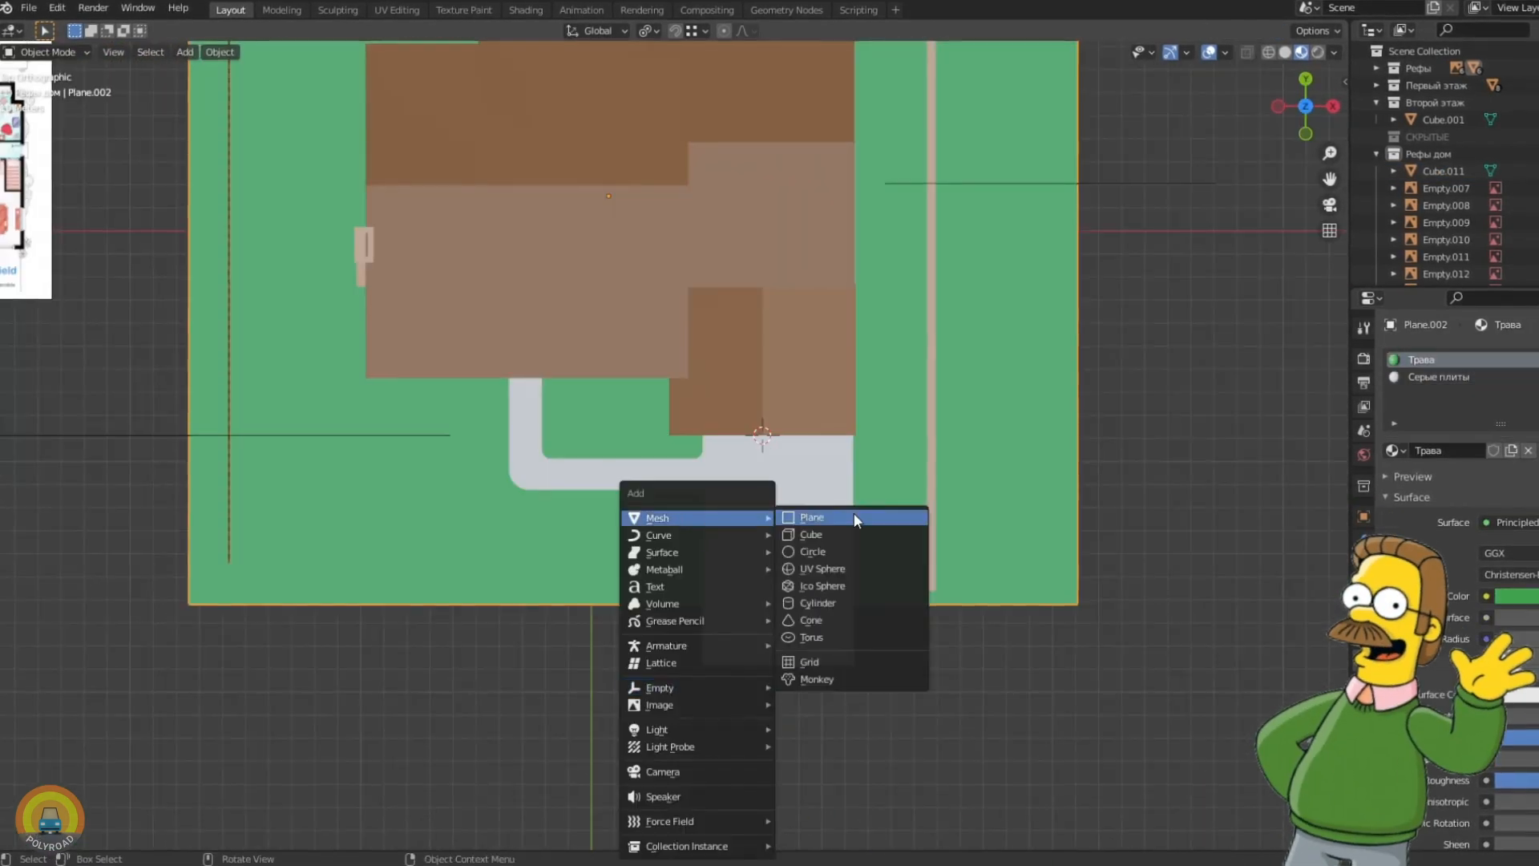
Add a cube mesh and place it beyond the lawn's front edge beside the driveway
{"action": "left_click", "coordinate": [853, 517]}
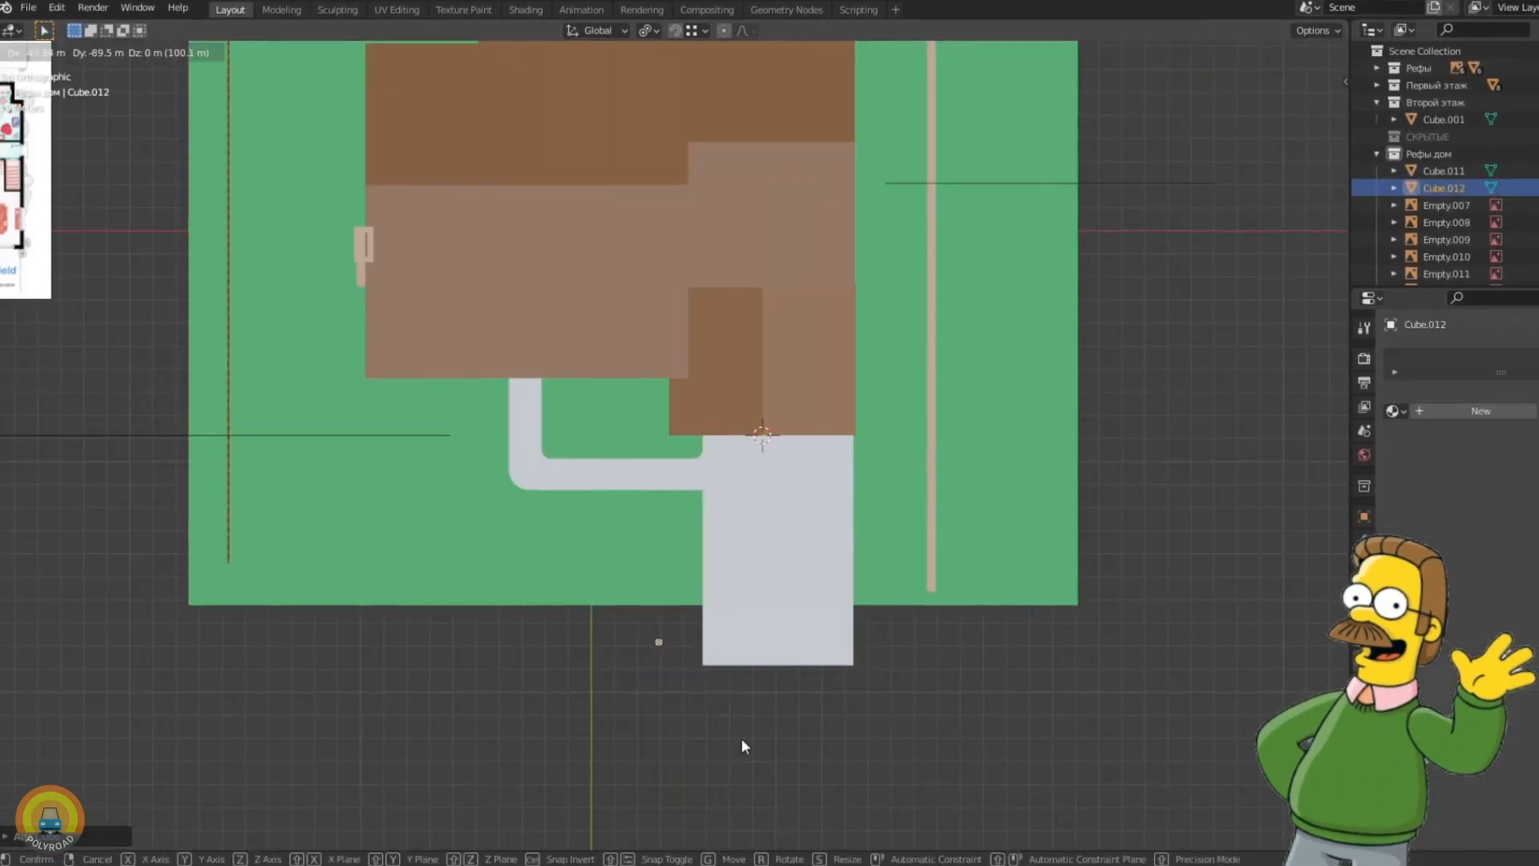
{"action": "scroll", "coordinate": [773, 523], "scroll_direction": "up", "scroll_amount": 4}
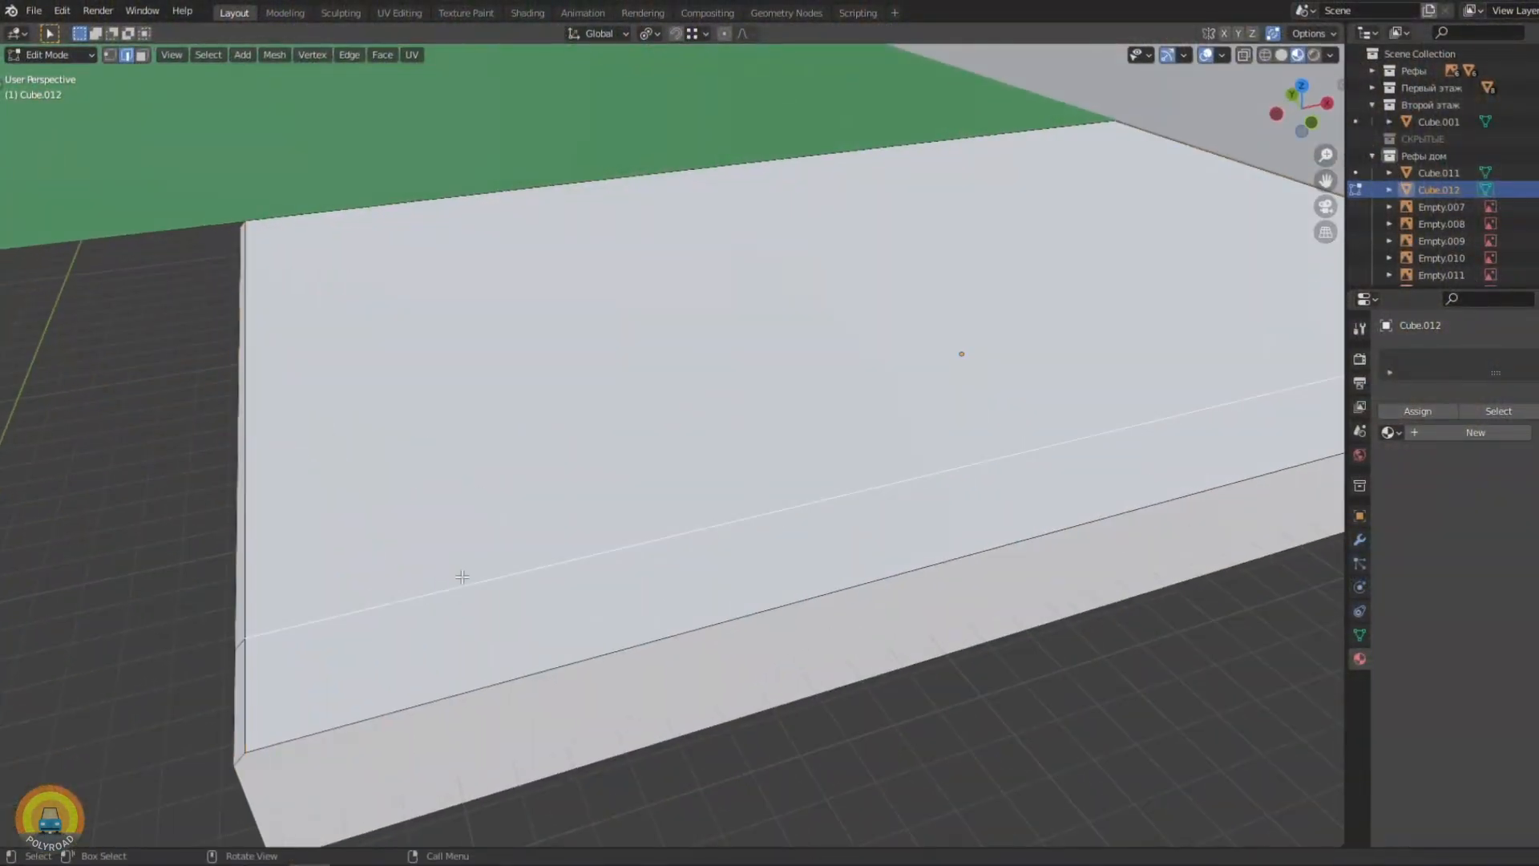
Switch the display of the isolated sidewalk slab mesh to shaded
{"action": "scroll", "coordinate": [989, 508], "scroll_direction": "down", "scroll_amount": 1}
{"action": "middle_click_drag", "start_coordinate": [989, 508], "coordinate": [721, 561], "text": "shift"}
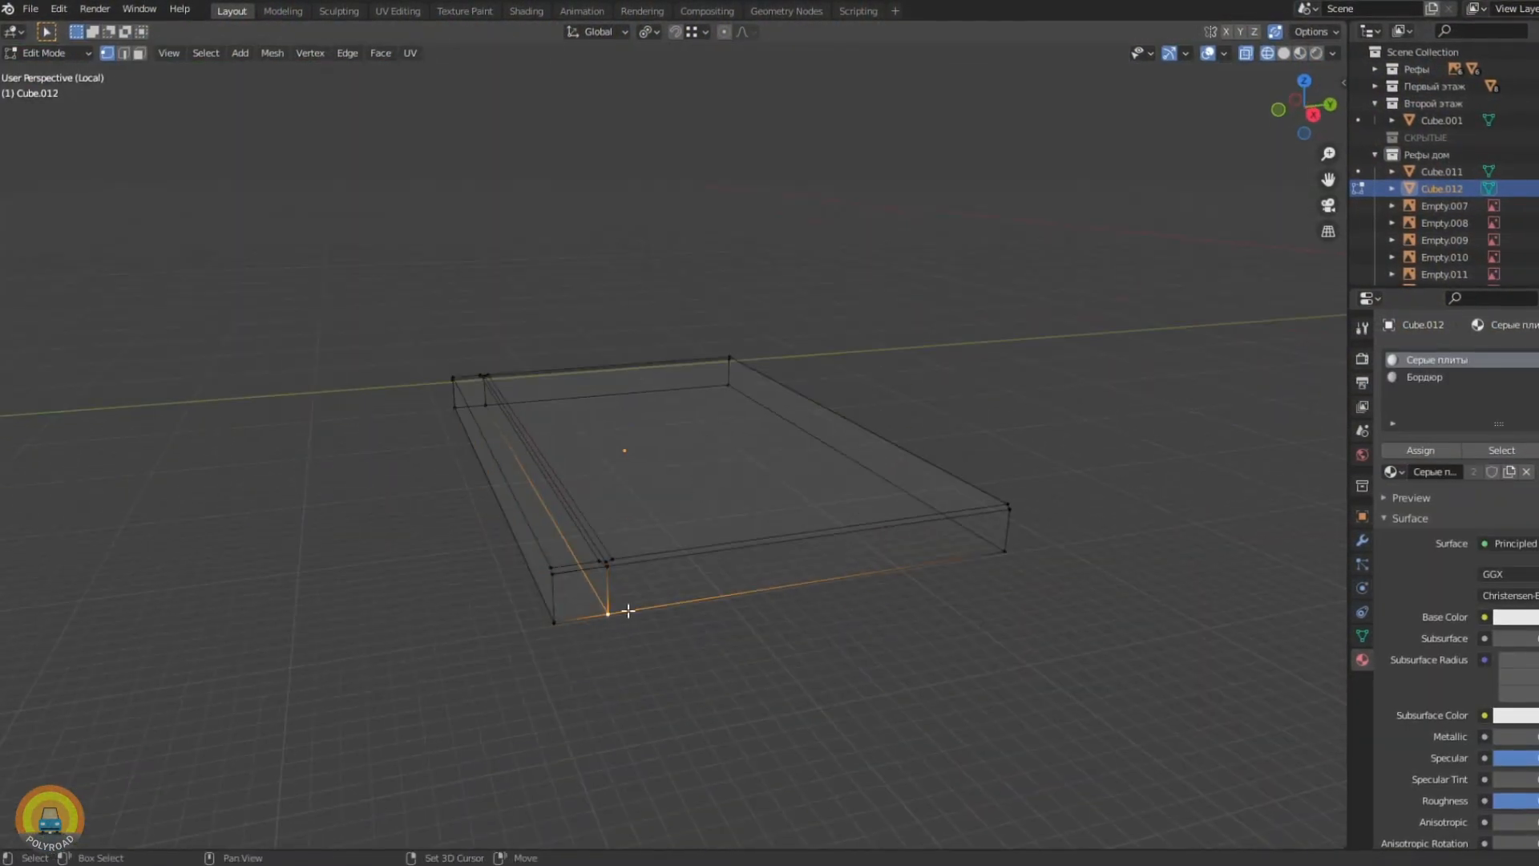
{"action": "key", "text": "shift+z"}
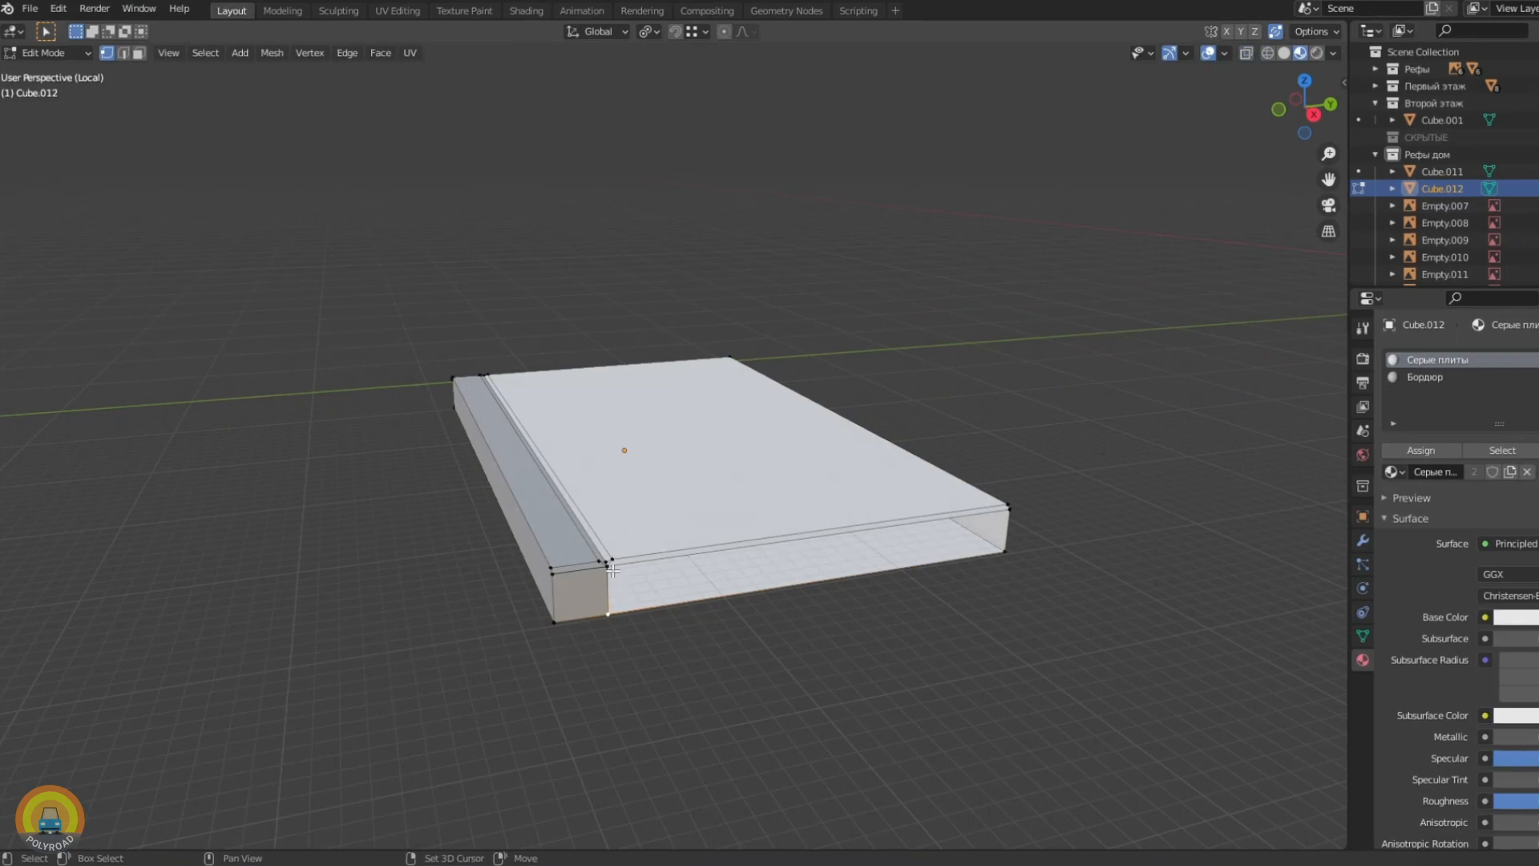
Repeat the sidewalk slab with an Array modifier along the lawn's front edge on both sides of the driveway
{"action": "scroll", "coordinate": [562, 582], "scroll_direction": "up", "scroll_amount": 4}
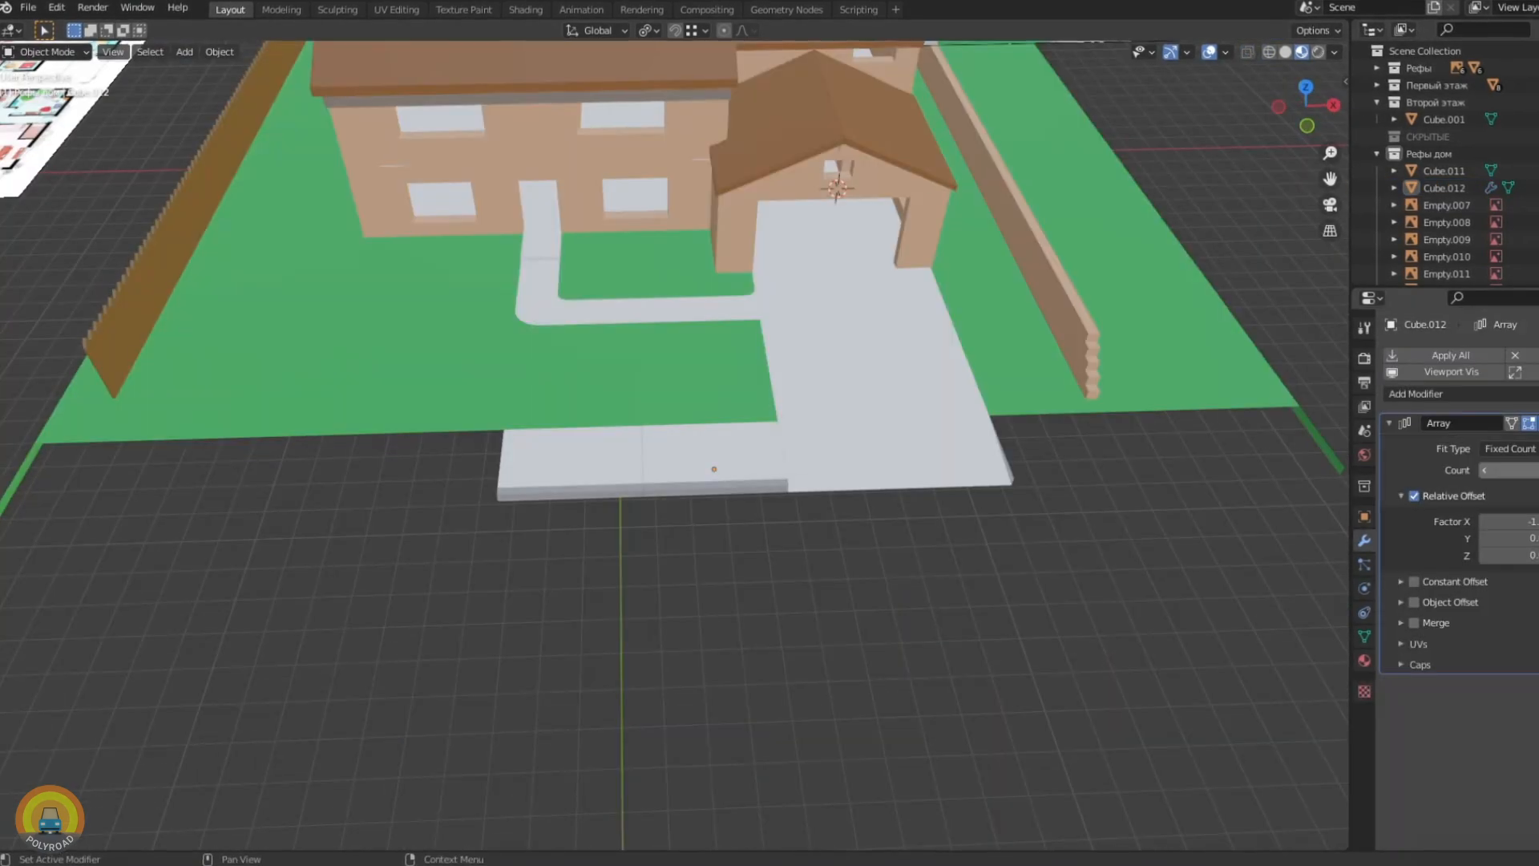
{"action": "scroll", "coordinate": [748, 439], "scroll_direction": "down", "scroll_amount": 4}
{"action": "middle_click_drag", "start_coordinate": [748, 440], "coordinate": [622, 418]}
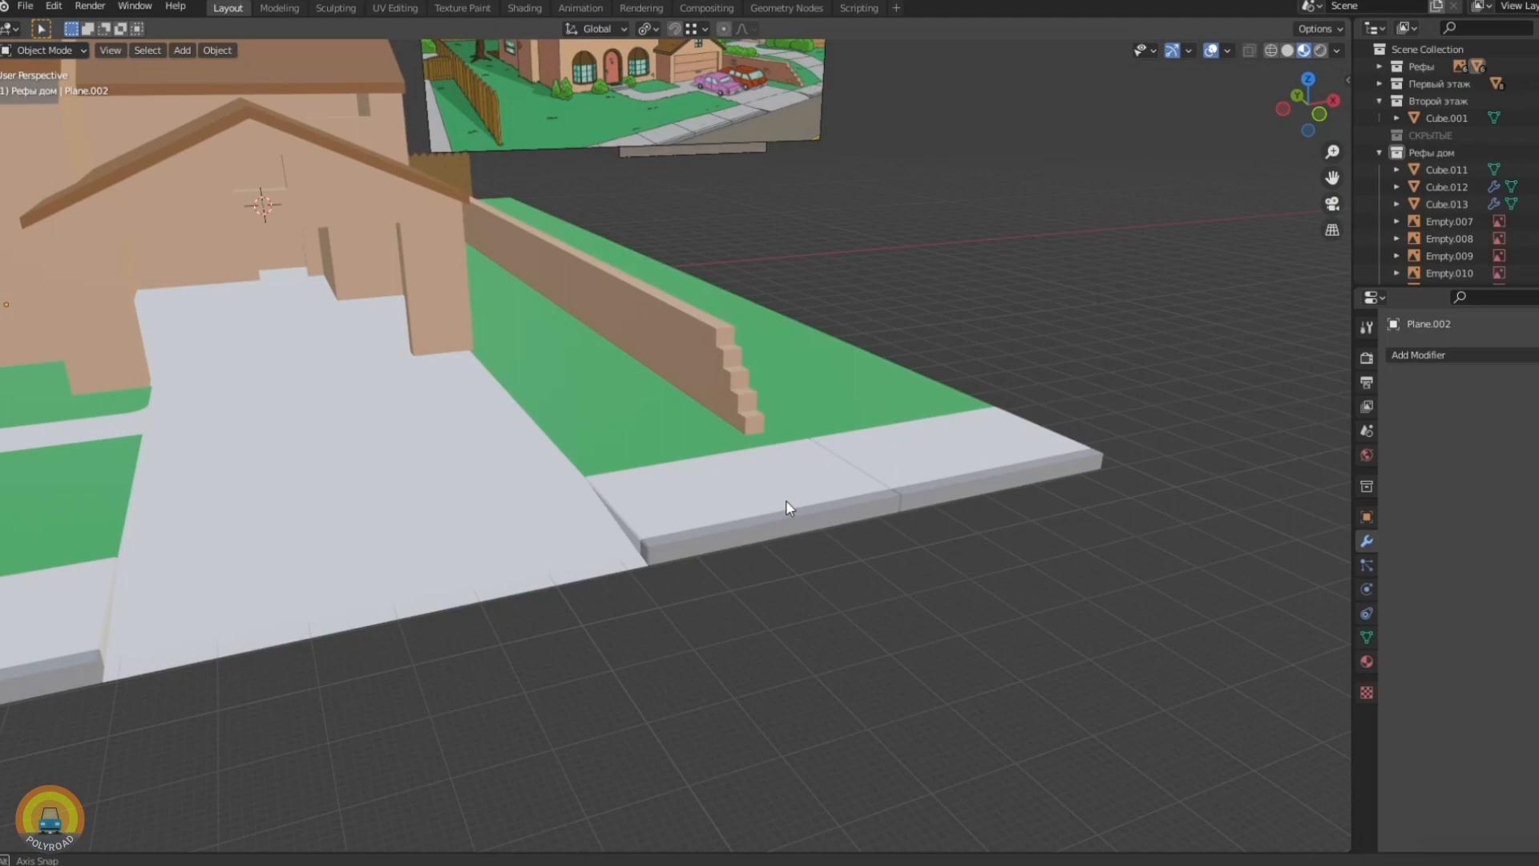
{"action": "middle_click_drag", "start_coordinate": [787, 501], "coordinate": [758, 463]}
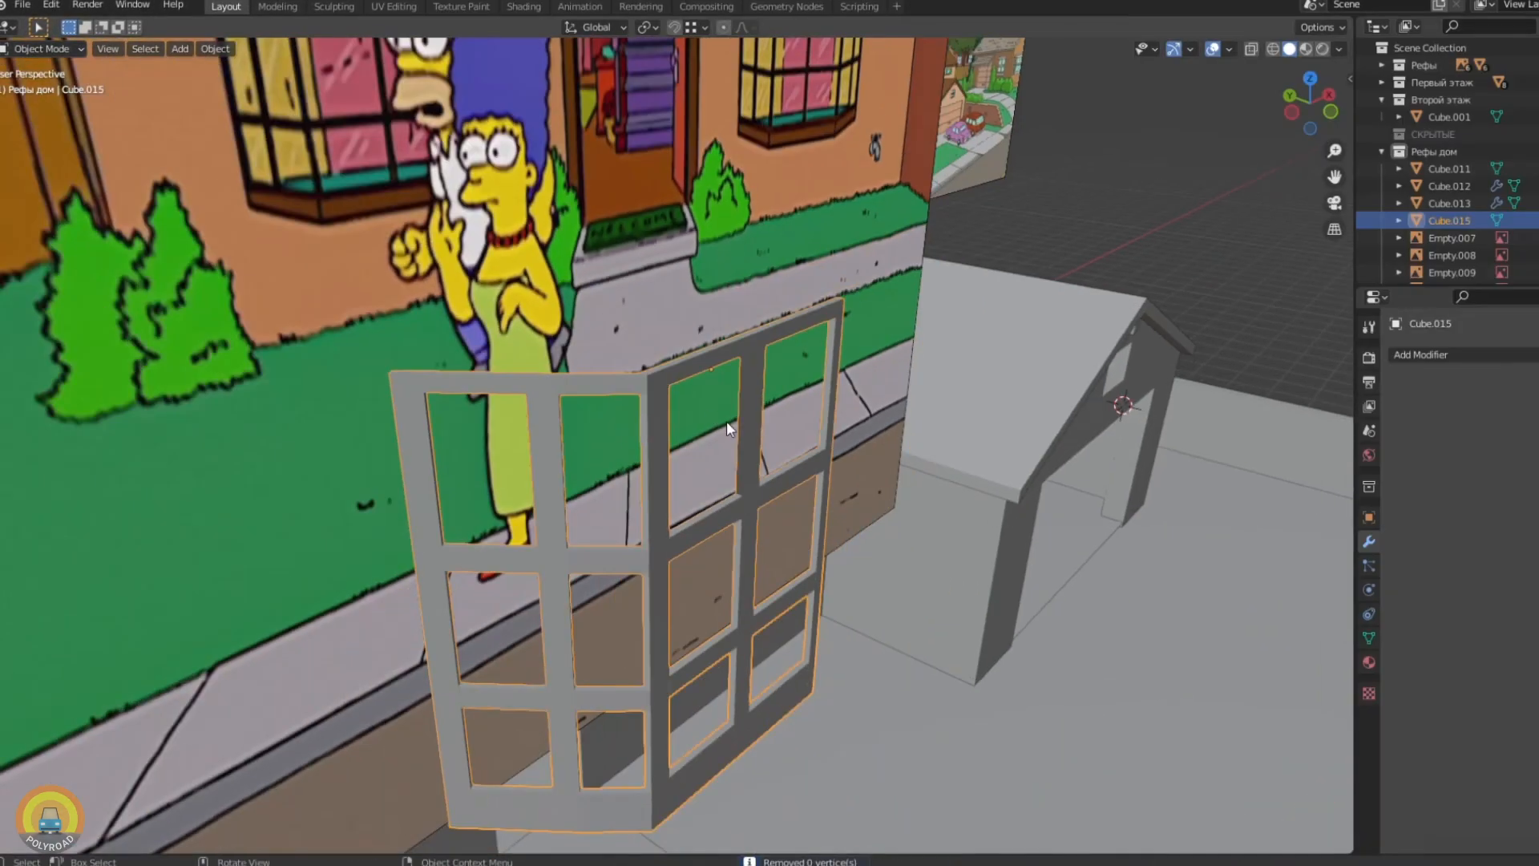
Mirror the bay window frame across X with clipping enabled and place it in the ground-floor wall opening beside the entrance
{"action": "middle_click_drag", "start_coordinate": [726, 421], "coordinate": [633, 331]}
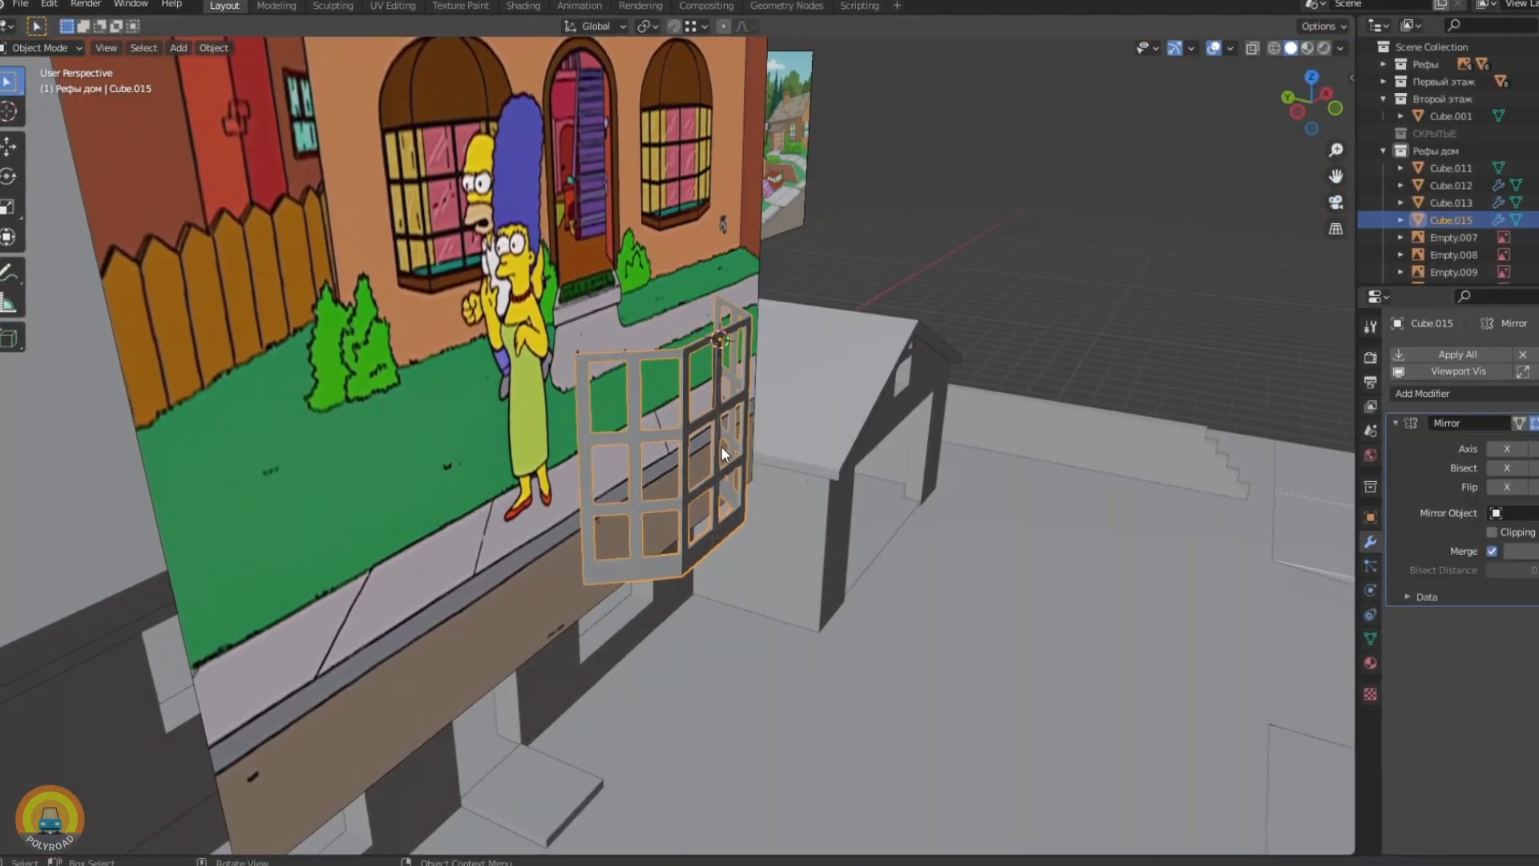
{"action": "key", "text": "KP_7"}
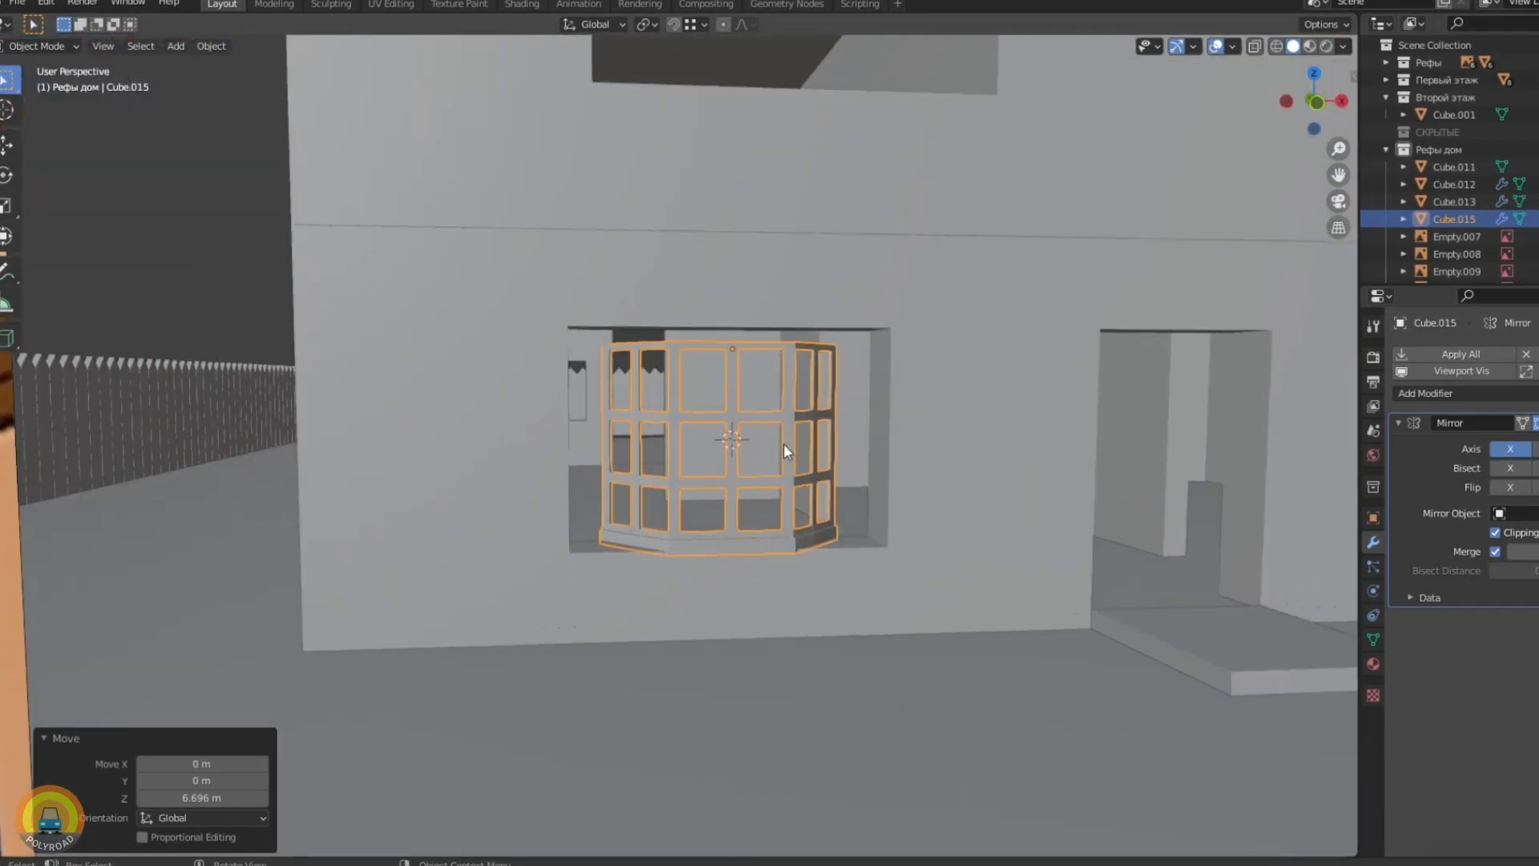
Move the bay window frame's central mullion vertices 0.21411 m along X in front view
{"action": "key", "text": "KP_1"}
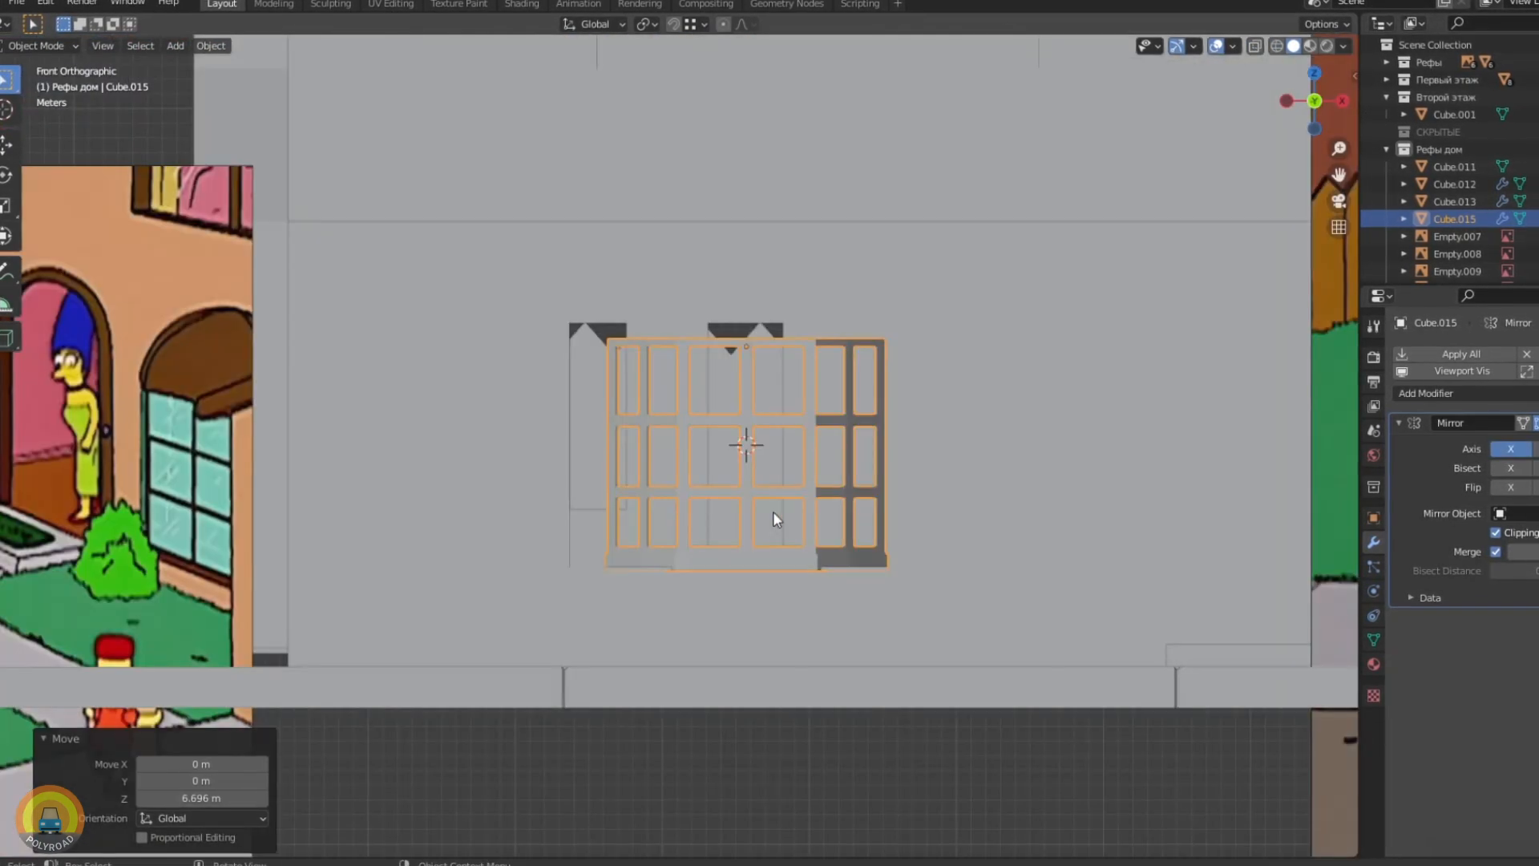
{"action": "key", "text": "shift+z"}
{"action": "scroll", "coordinate": [806, 474], "scroll_direction": "up", "scroll_amount": 5}
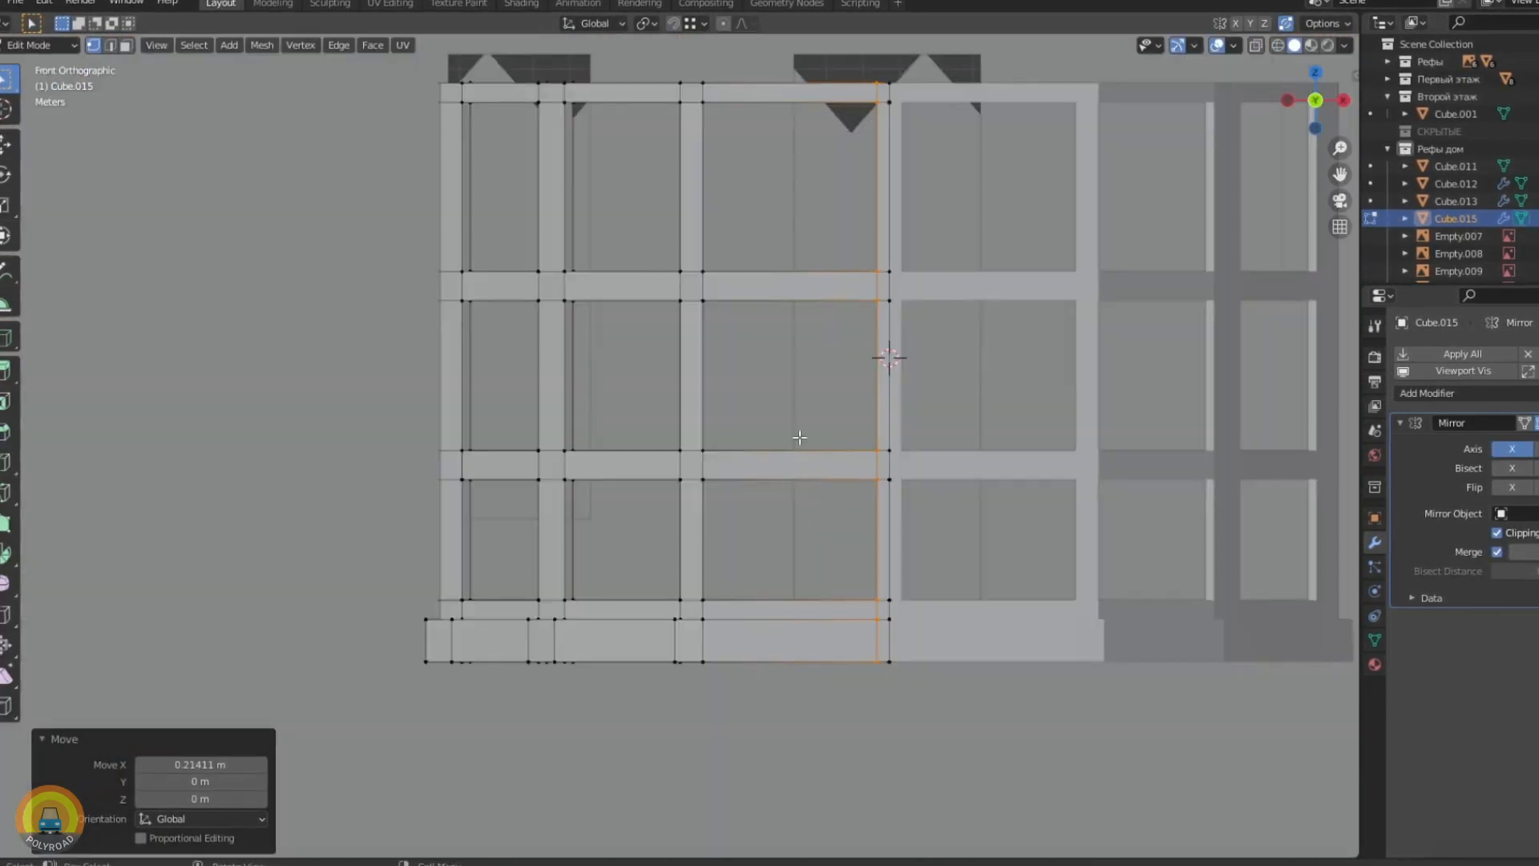
{"action": "scroll", "coordinate": [799, 435], "scroll_direction": "down", "scroll_amount": 1}
{"action": "key", "text": "Tab"}
{"action": "middle_click_drag", "start_coordinate": [800, 434], "coordinate": [822, 473]}
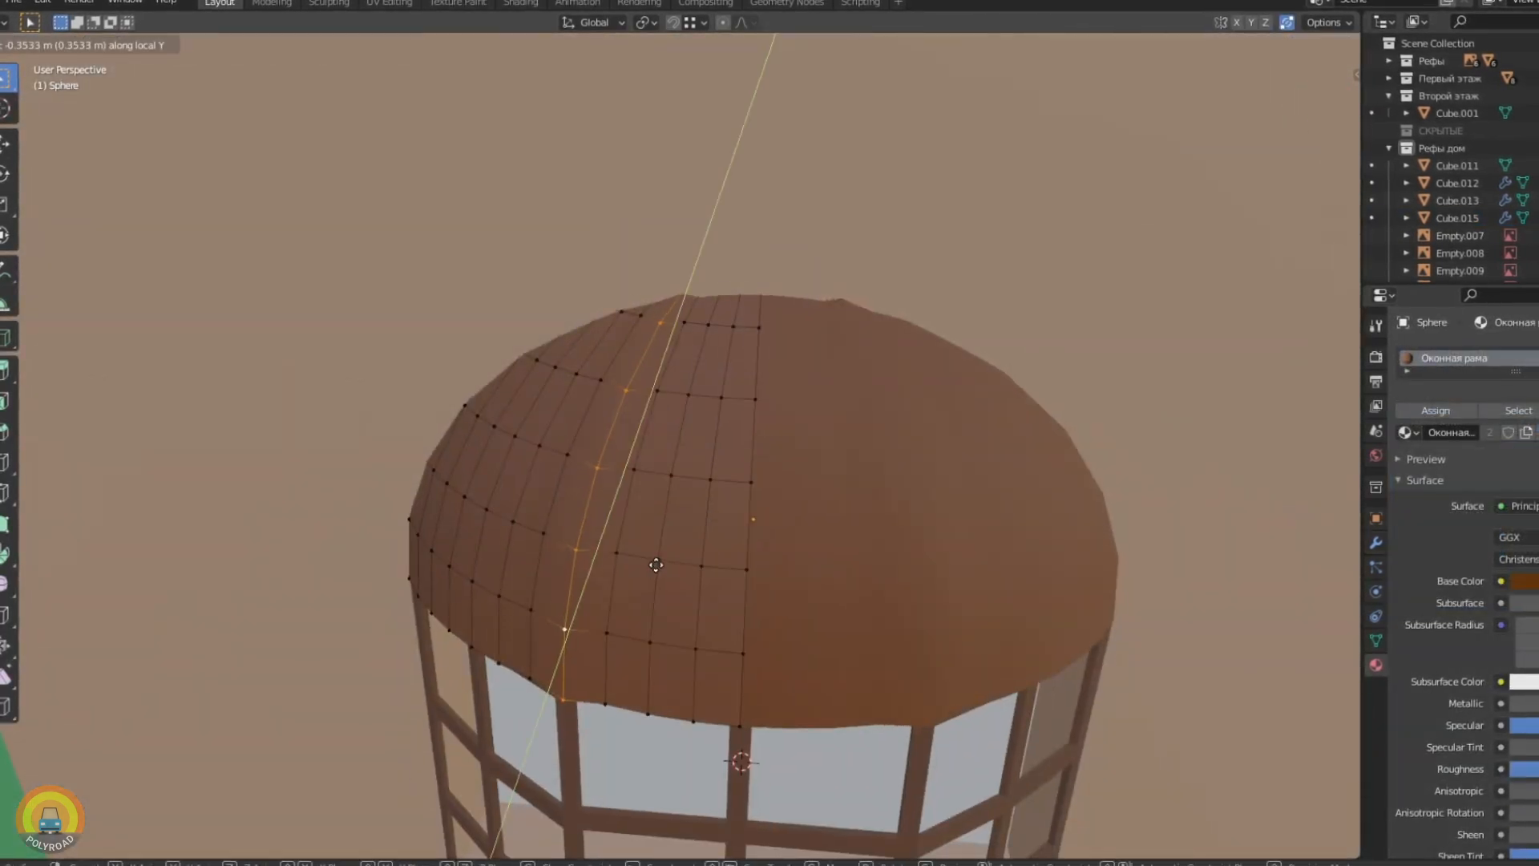
Shape the dome above the bay window by moving an edge column about 0.35 m along local Y
{"action": "left_click", "coordinate": [655, 565]}
{"action": "scroll", "coordinate": [655, 565], "scroll_direction": "down", "scroll_amount": 4}
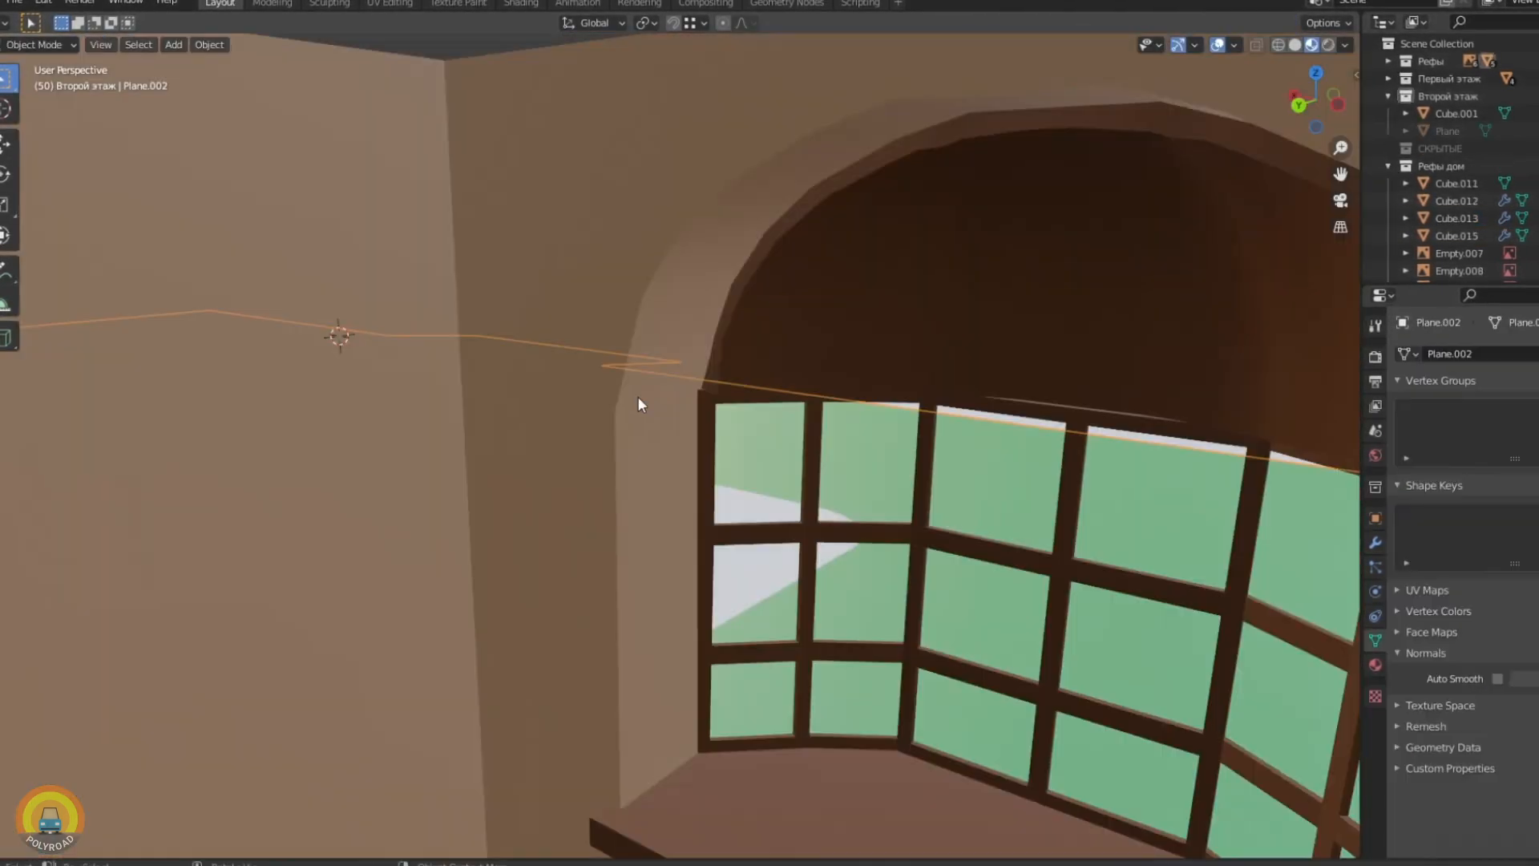
{"action": "middle_click_drag", "start_coordinate": [639, 402], "coordinate": [760, 442]}
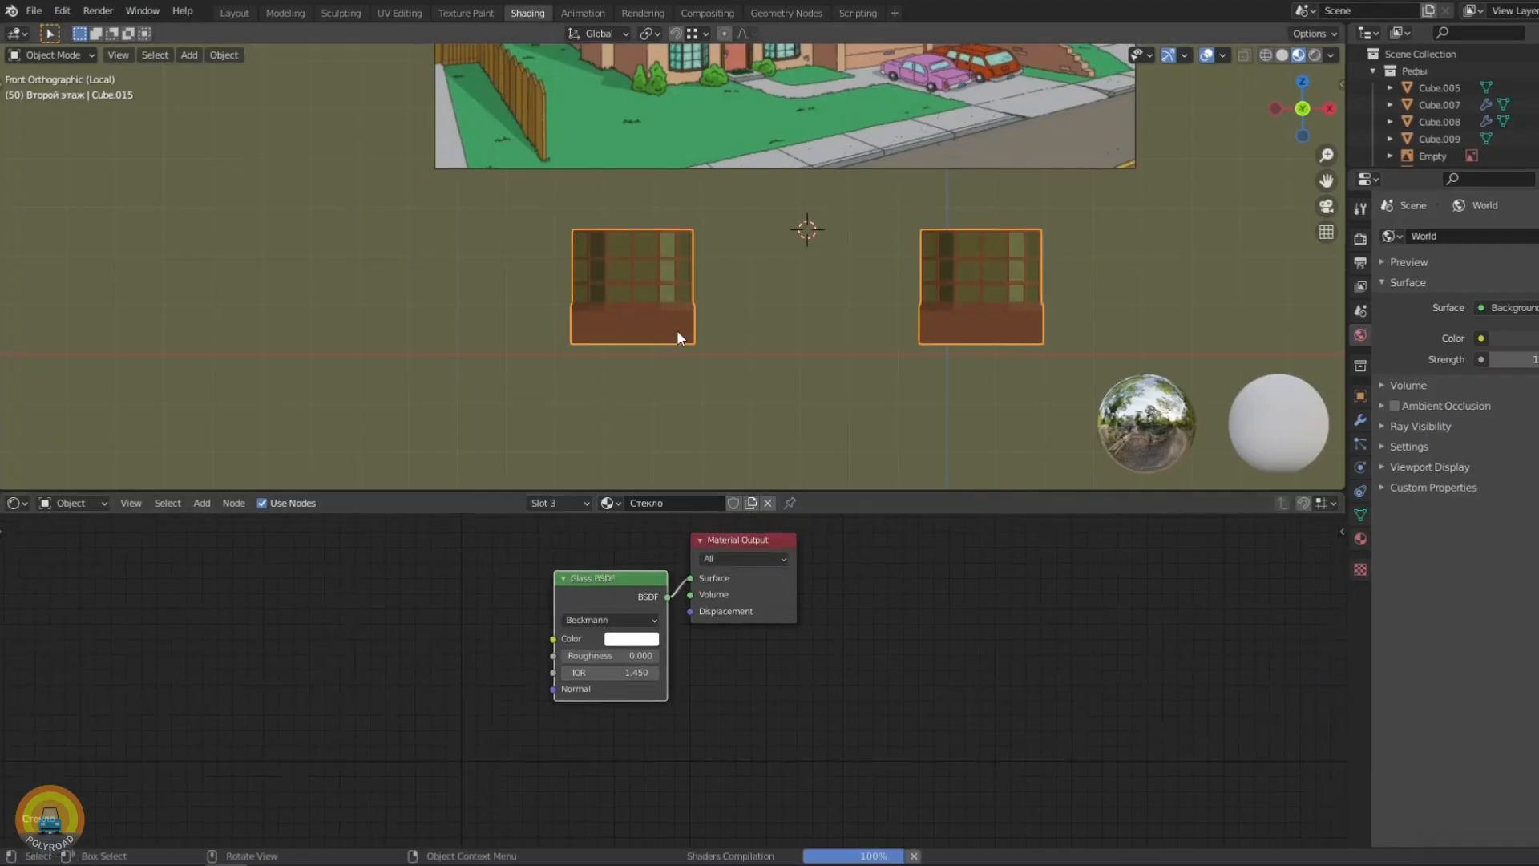
Change the Стекло material's glass colour to cyan and assign the material to the upper-floor window panes
{"action": "middle_click_drag", "start_coordinate": [686, 206], "coordinate": [685, 308], "text": "shift"}
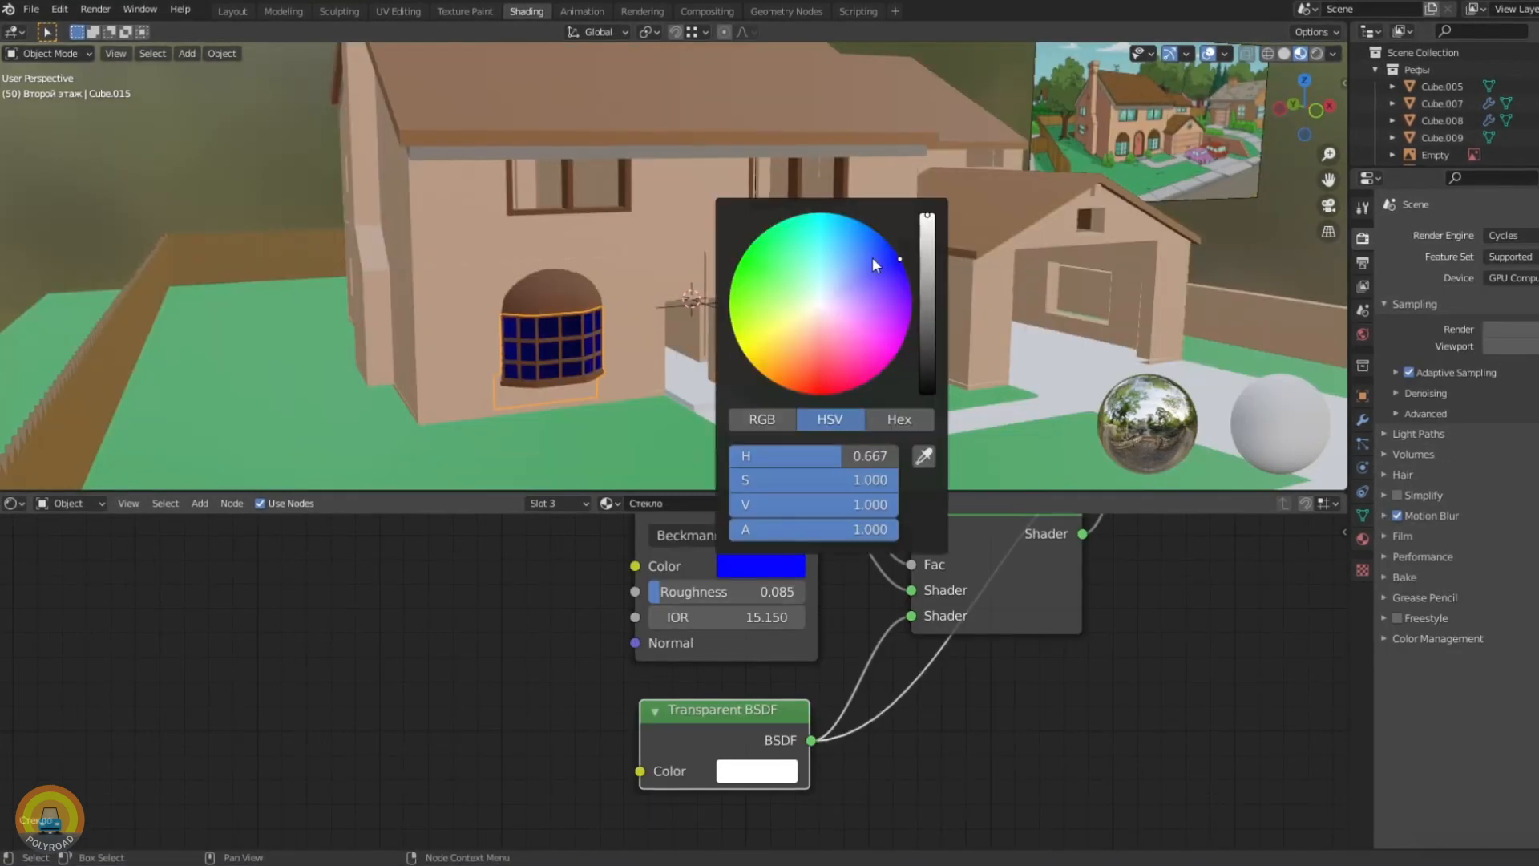
{"action": "left_click_drag", "start_coordinate": [826, 212], "coordinate": [830, 214]}
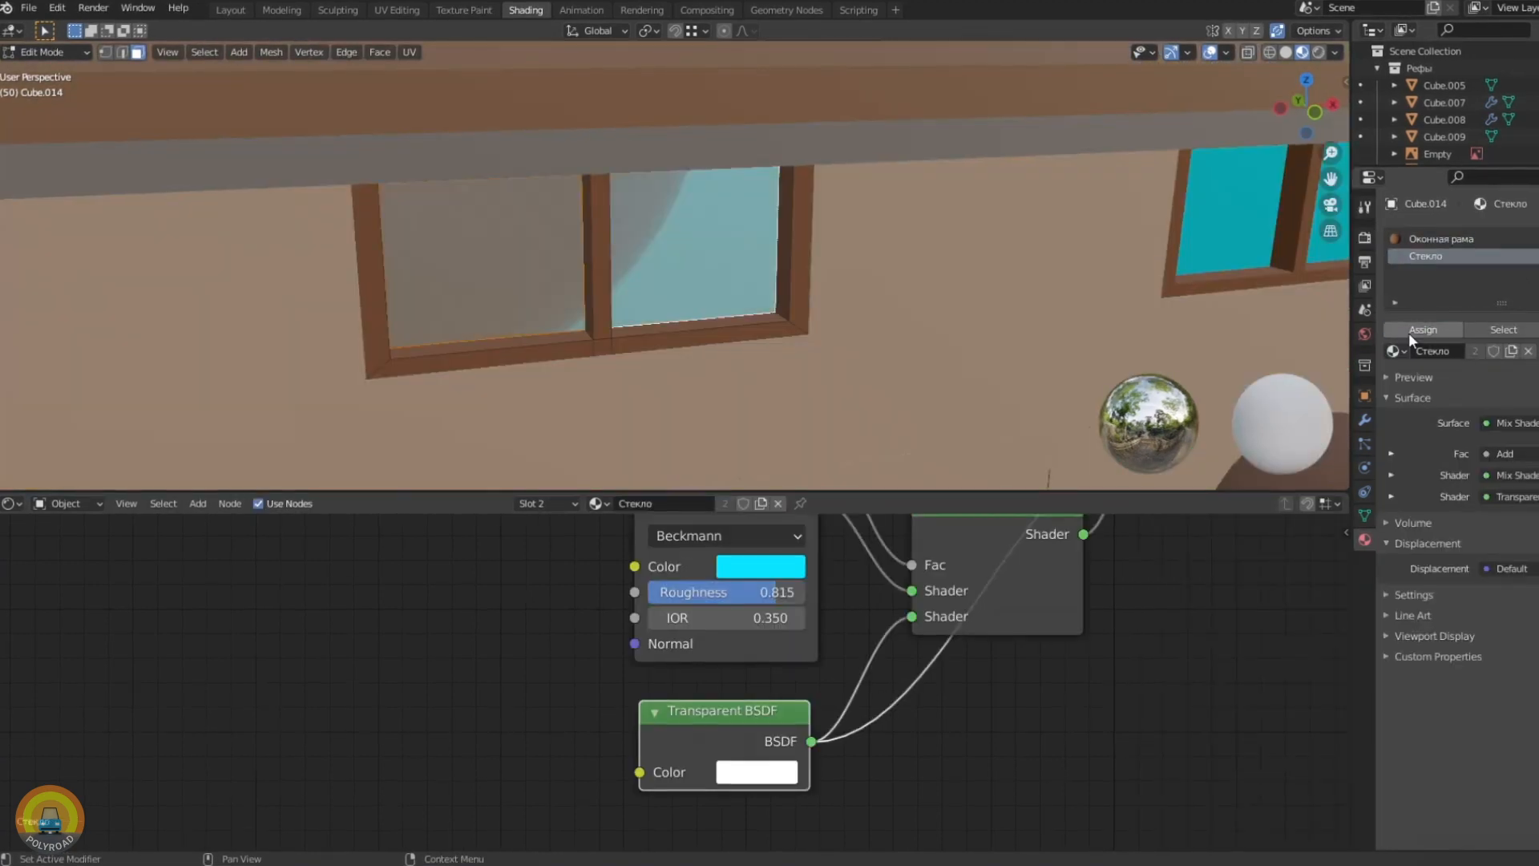
{"action": "scroll", "coordinate": [686, 338], "scroll_direction": "down", "scroll_amount": 5}
{"action": "middle_click_drag", "start_coordinate": [686, 339], "coordinate": [782, 383]}
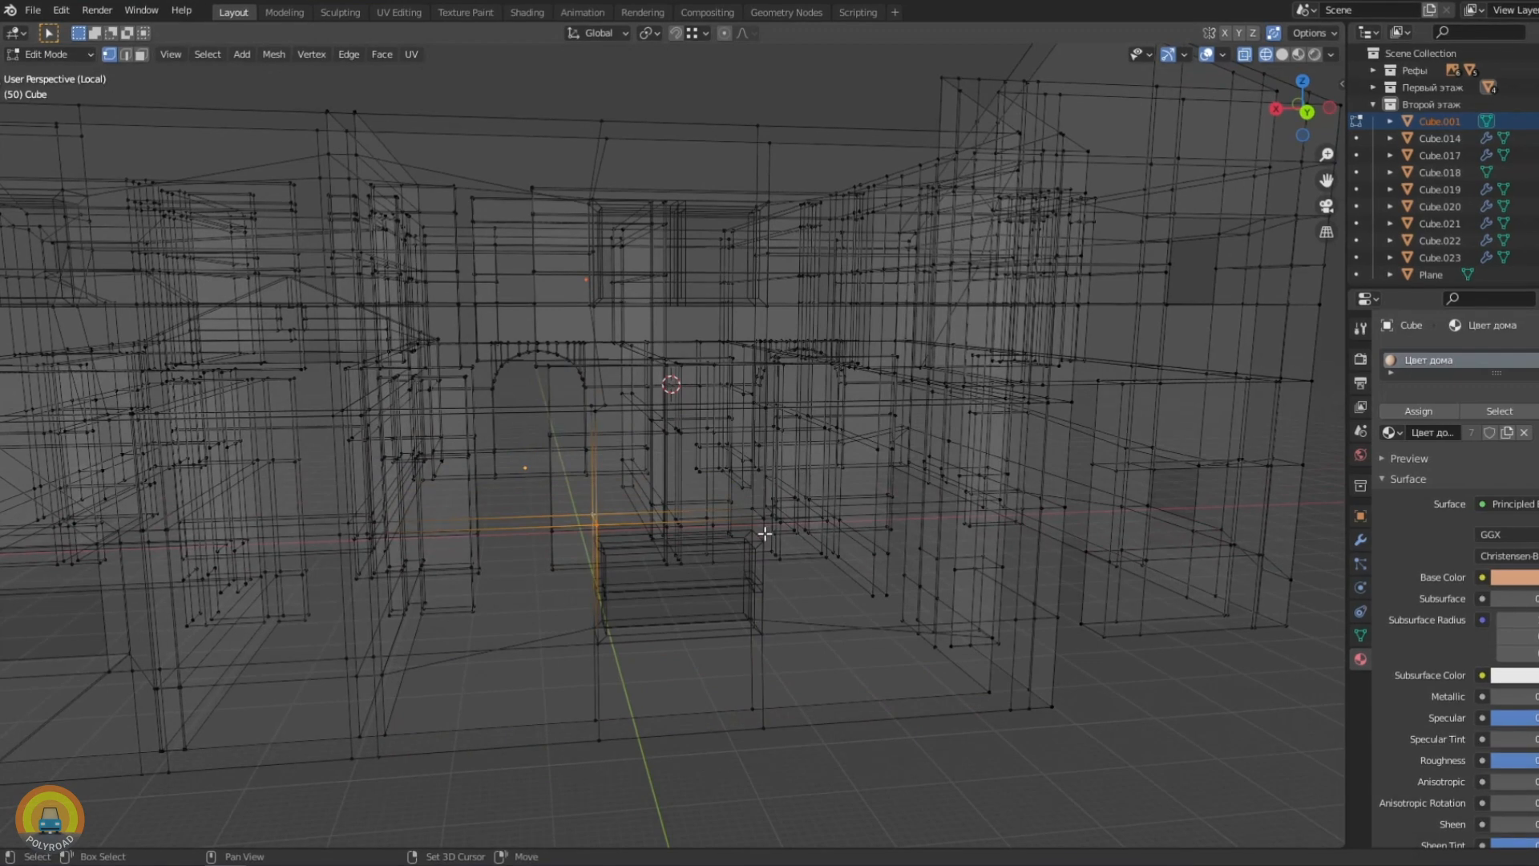
Lower the wall edge above the small ground-floor window by 2.4094 m to meet the window frame
{"action": "left_click_drag", "start_coordinate": [765, 534], "coordinate": [742, 498], "text": "shift"}
{"action": "key", "text": "shift+z"}
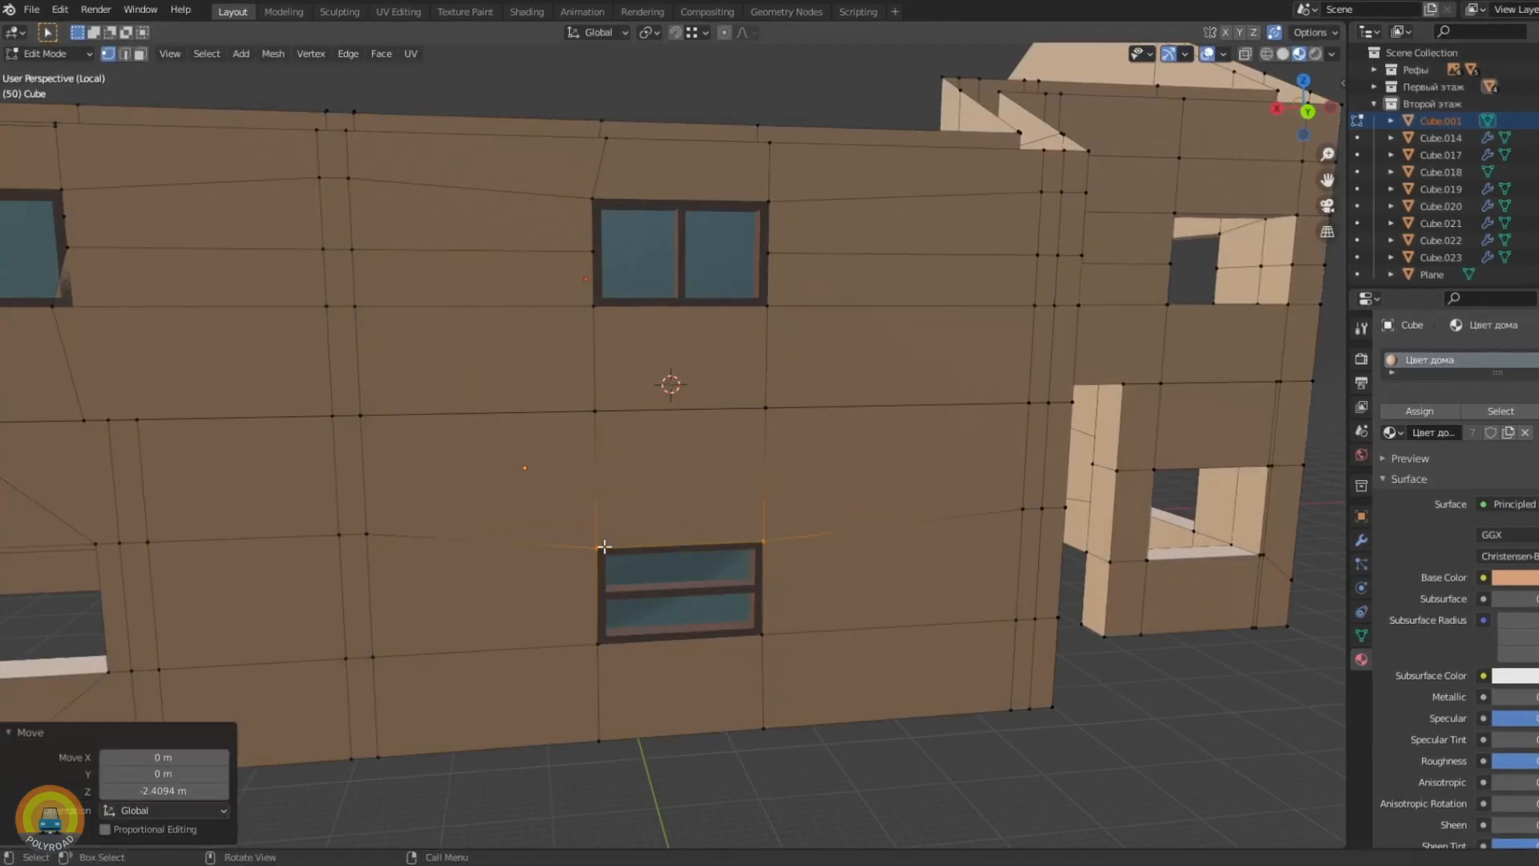
Place the copied two-pane window at the other ground-floor opening by moving it along the global X axis
{"action": "scroll", "coordinate": [644, 504], "scroll_direction": "down", "scroll_amount": 5}
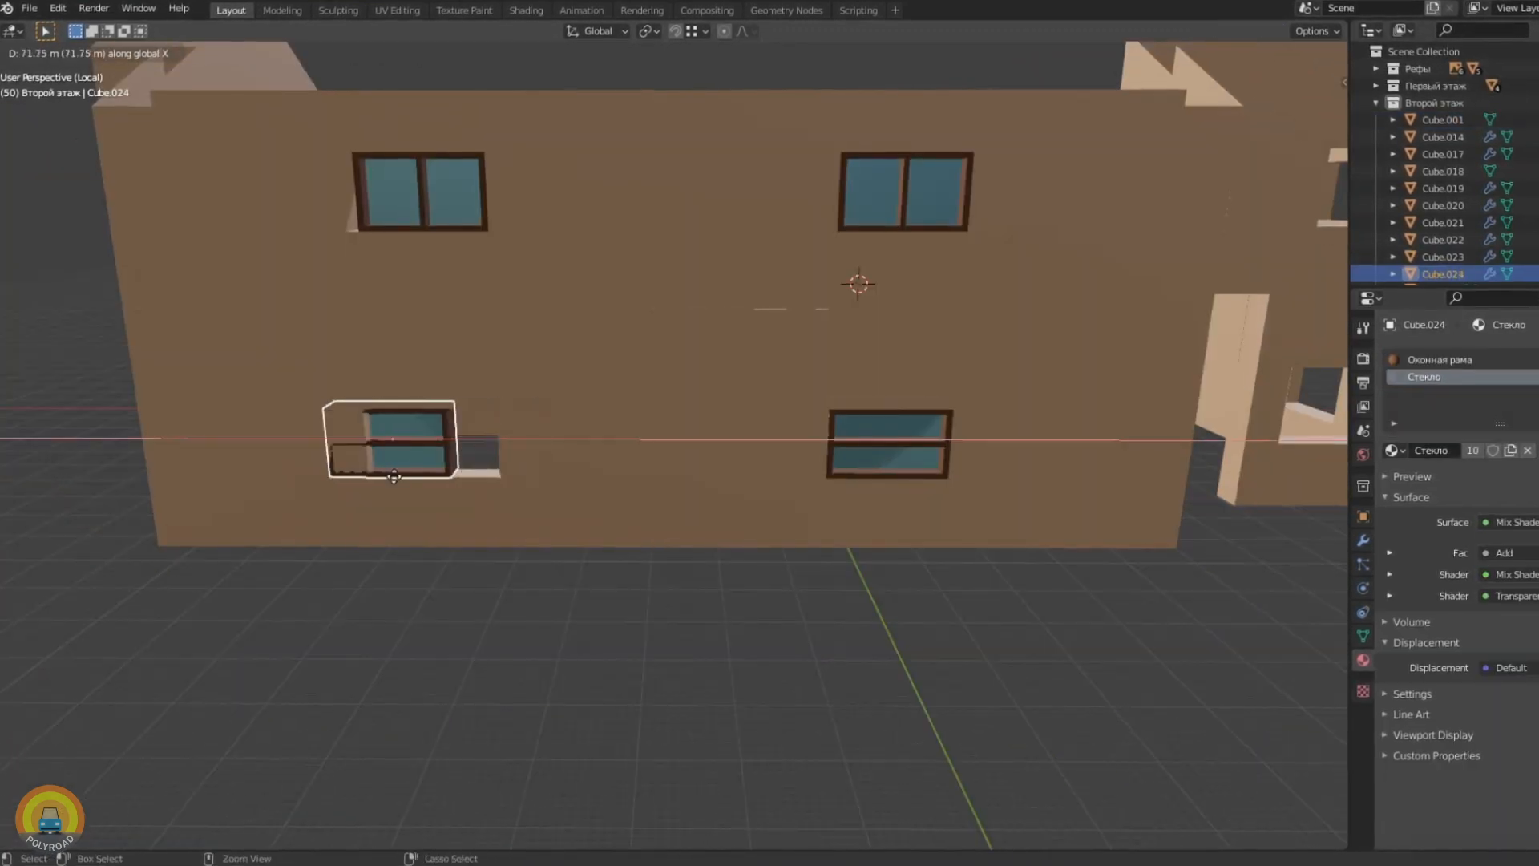
{"action": "left_click", "coordinate": [357, 243]}
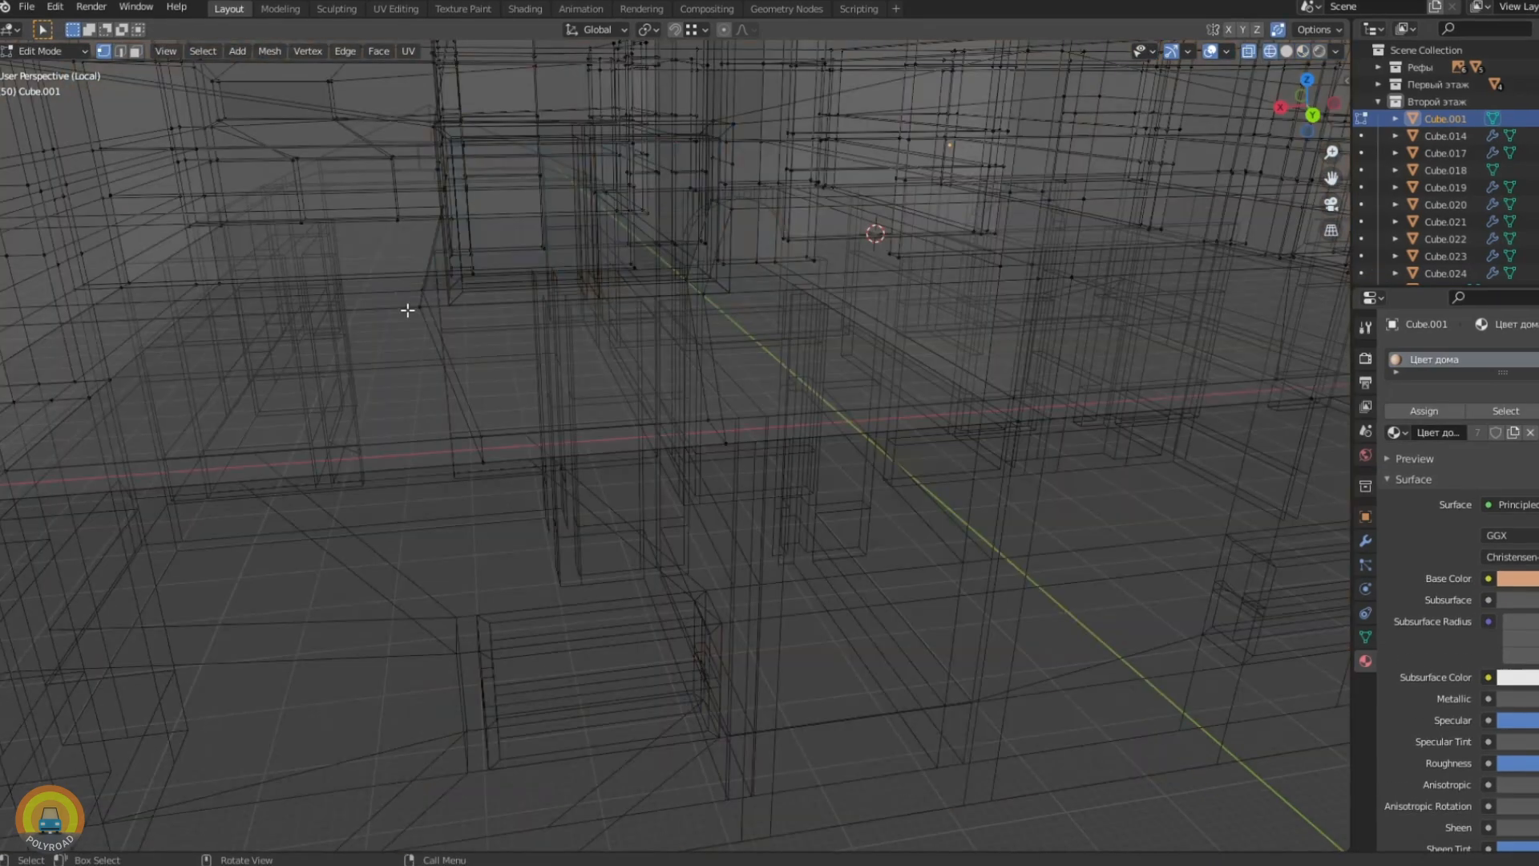
Move the wall vertex at the upper window's lower corner -1.7217 m along X to close the gap around the frame
{"action": "key", "text": "shift+z"}
{"action": "key", "text": "g"}
{"action": "key", "text": "z"}
{"action": "left_click", "coordinate": [505, 481]}
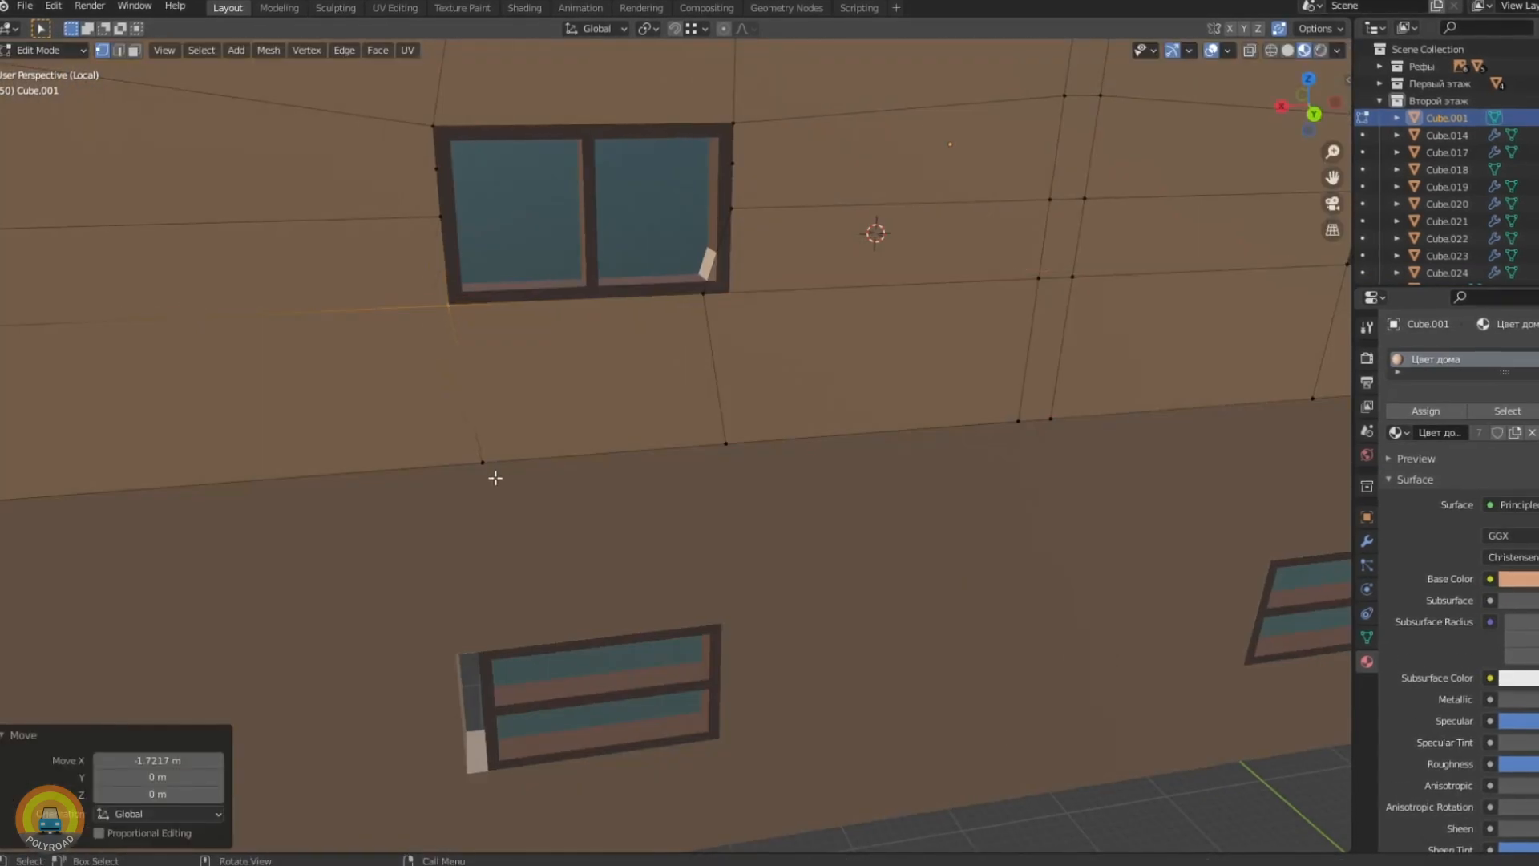
{"action": "left_click", "coordinate": [418, 498]}
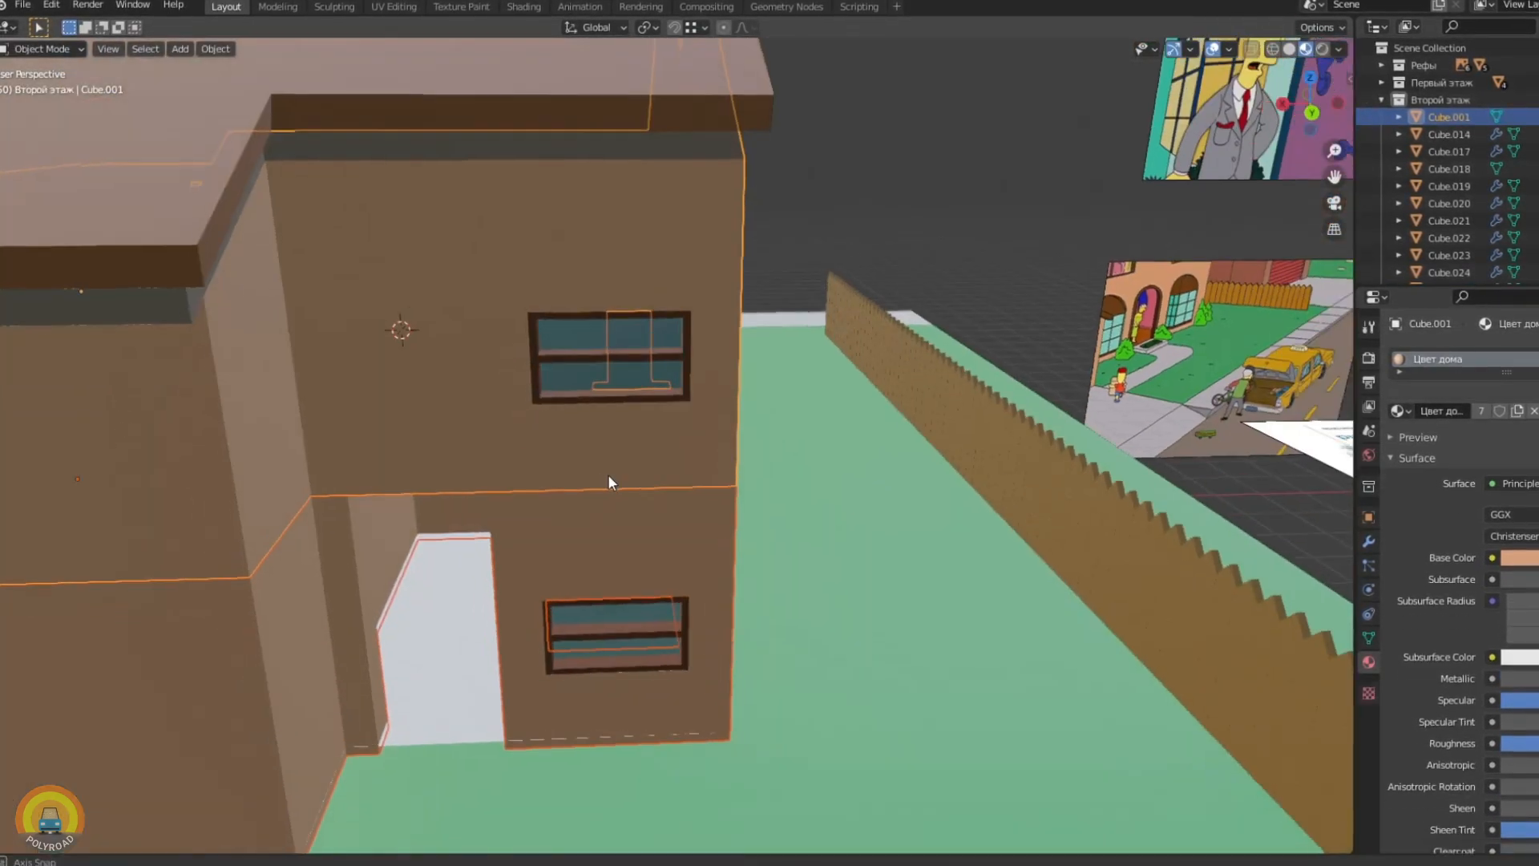
Reposition the trim piece on the garage front beside the garage door
{"action": "mouse_move", "coordinate": [607, 474]}
{"action": "middle_mouse_down"}
{"action": "mouse_move", "coordinate": [521, 407]}
{"action": "mouse_move", "coordinate": [546, 477]}
{"action": "mouse_move", "coordinate": [394, 484]}
{"action": "middle_mouse_up"}
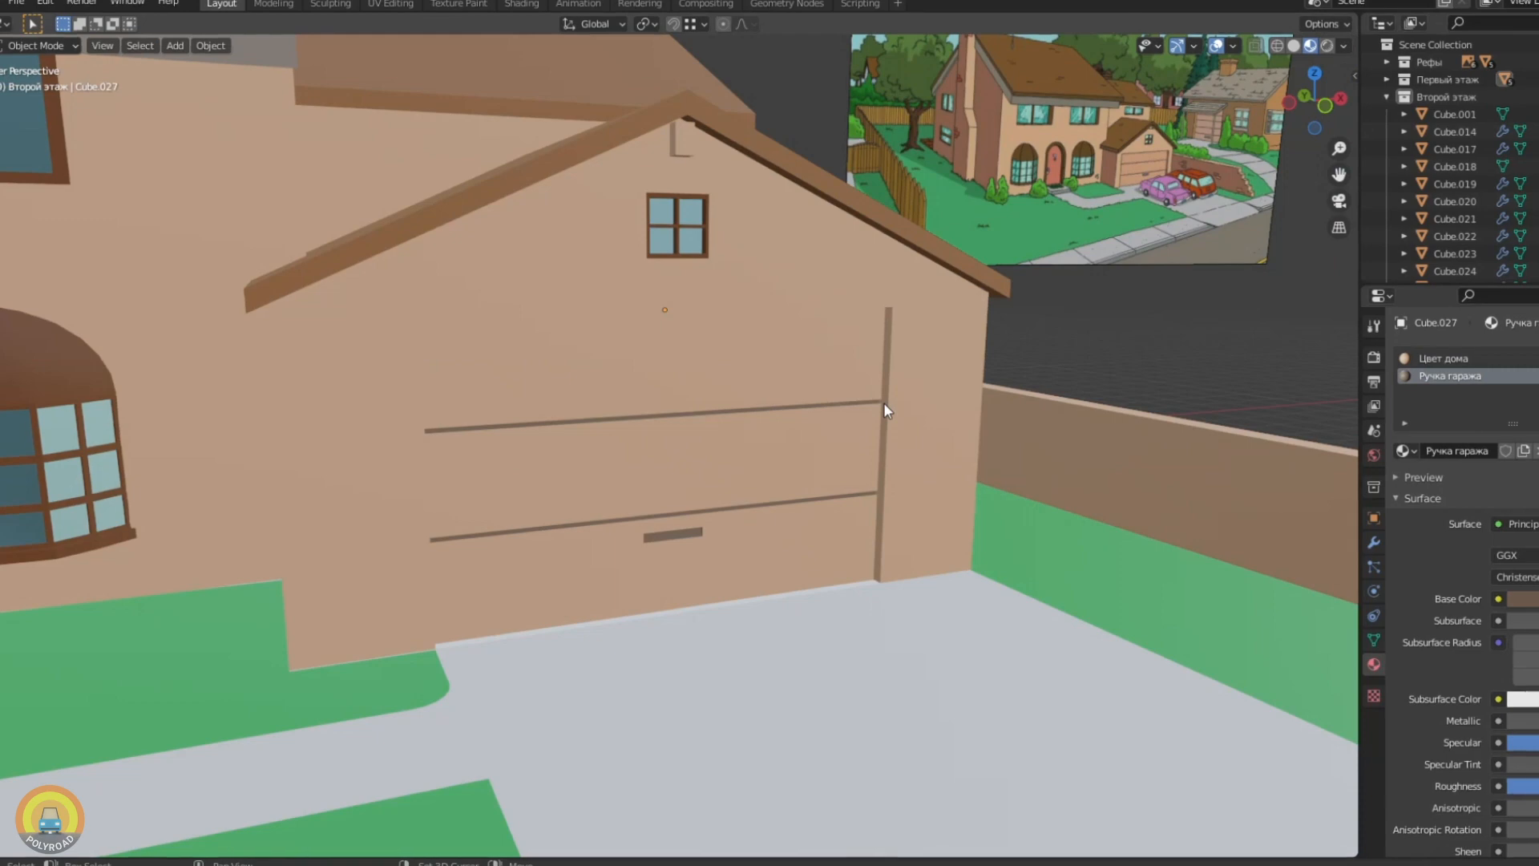
{"action": "key", "text": "g"}
{"action": "left_click", "coordinate": [1109, 335]}
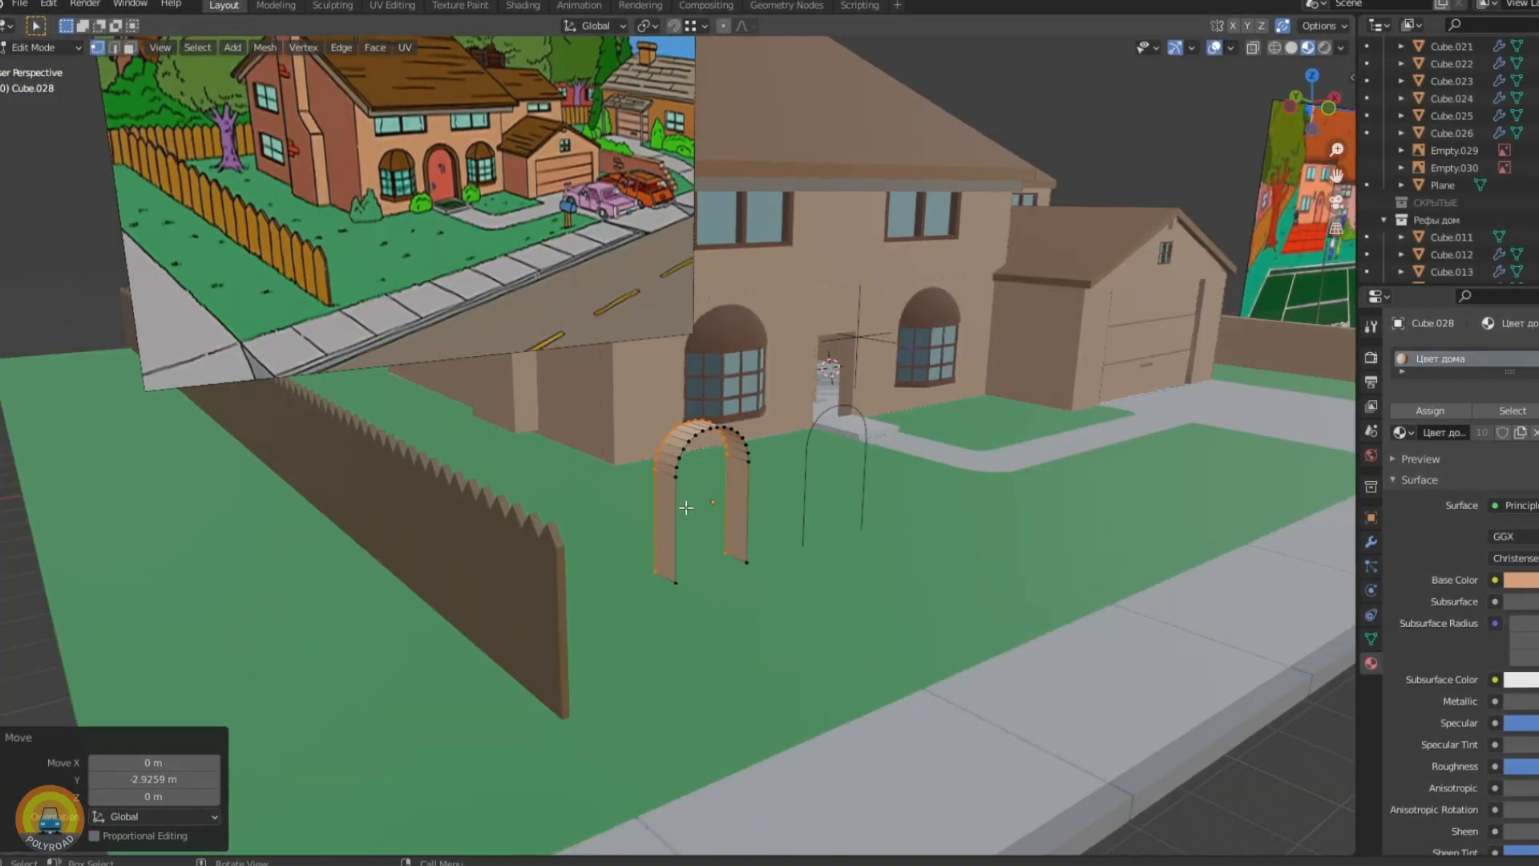
Thicken the entrance door arch with a Solidify modifier and give it the Оконная рама material
{"action": "scroll", "coordinate": [686, 507], "scroll_direction": "up", "scroll_amount": 2}
{"action": "middle_click_drag", "start_coordinate": [686, 507], "coordinate": [694, 542], "text": "shift"}
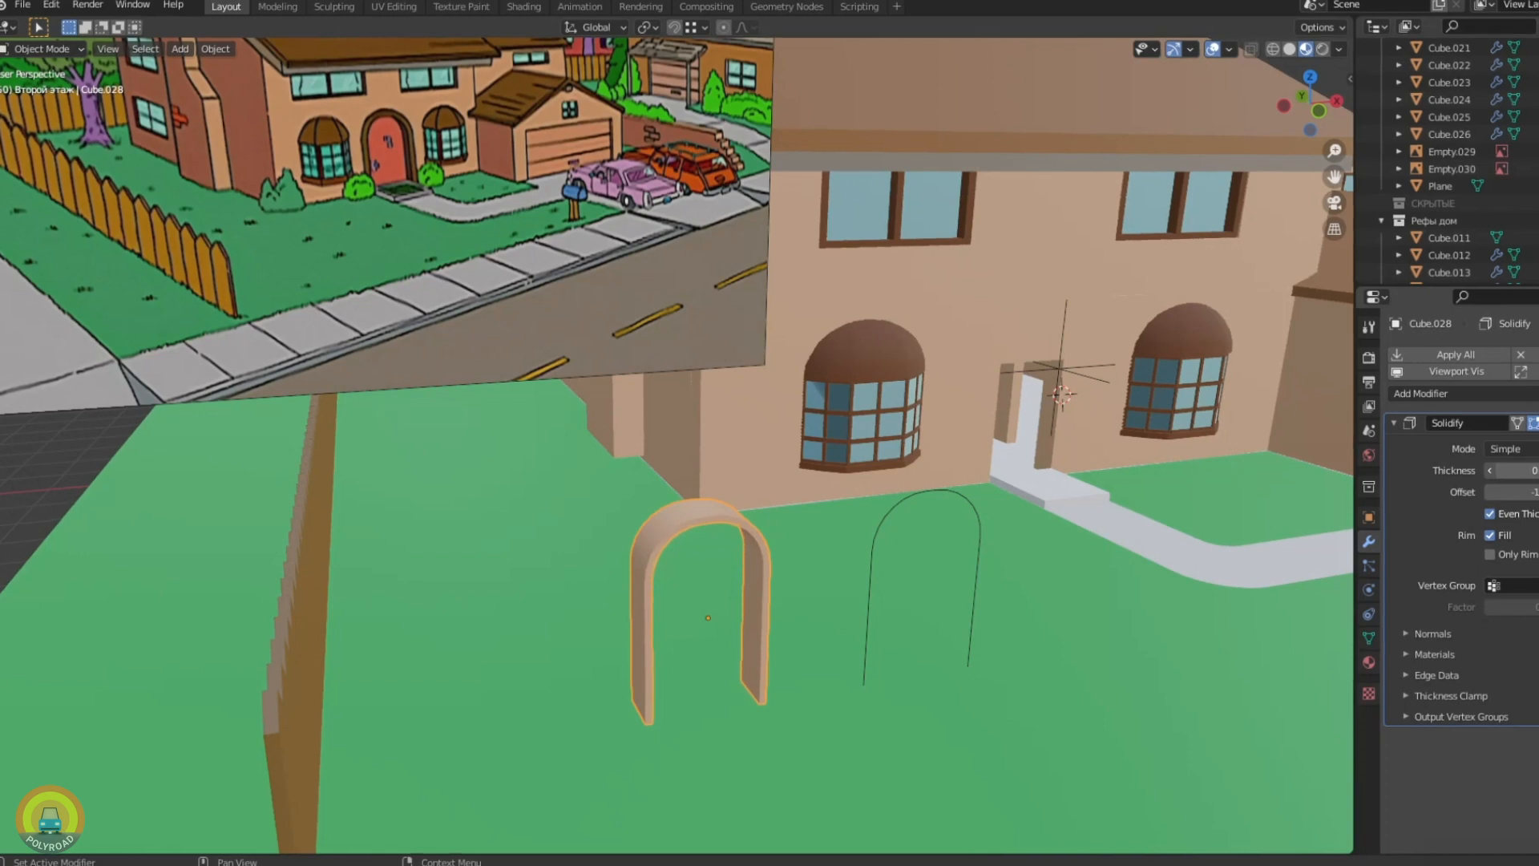
{"action": "middle_click_drag", "start_coordinate": [641, 513], "coordinate": [856, 291]}
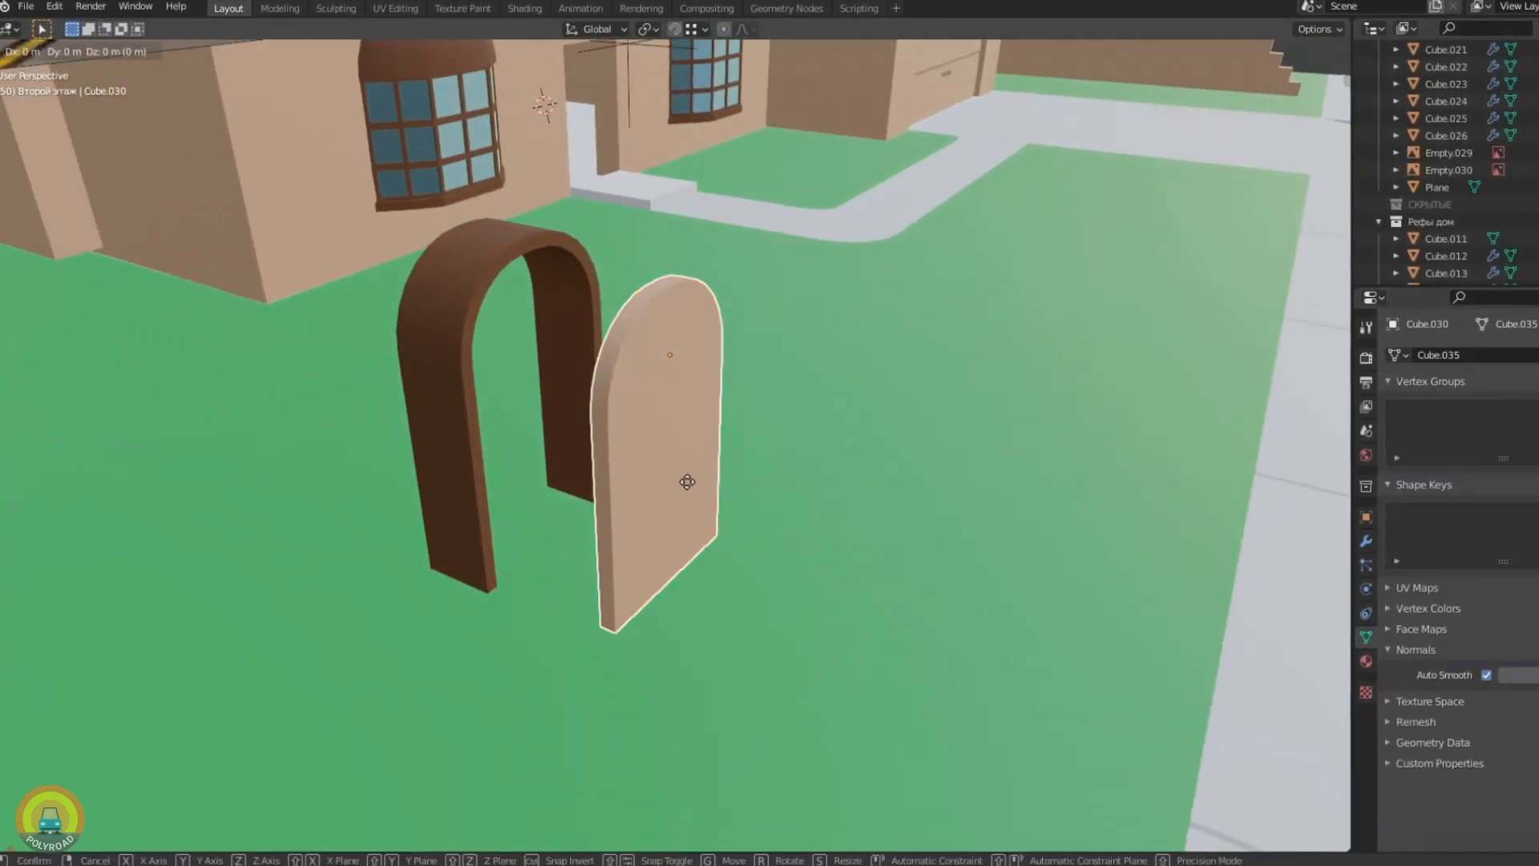
Move the arched door panel 11.06 m along Y into the door frame
{"action": "key", "text": "g"}
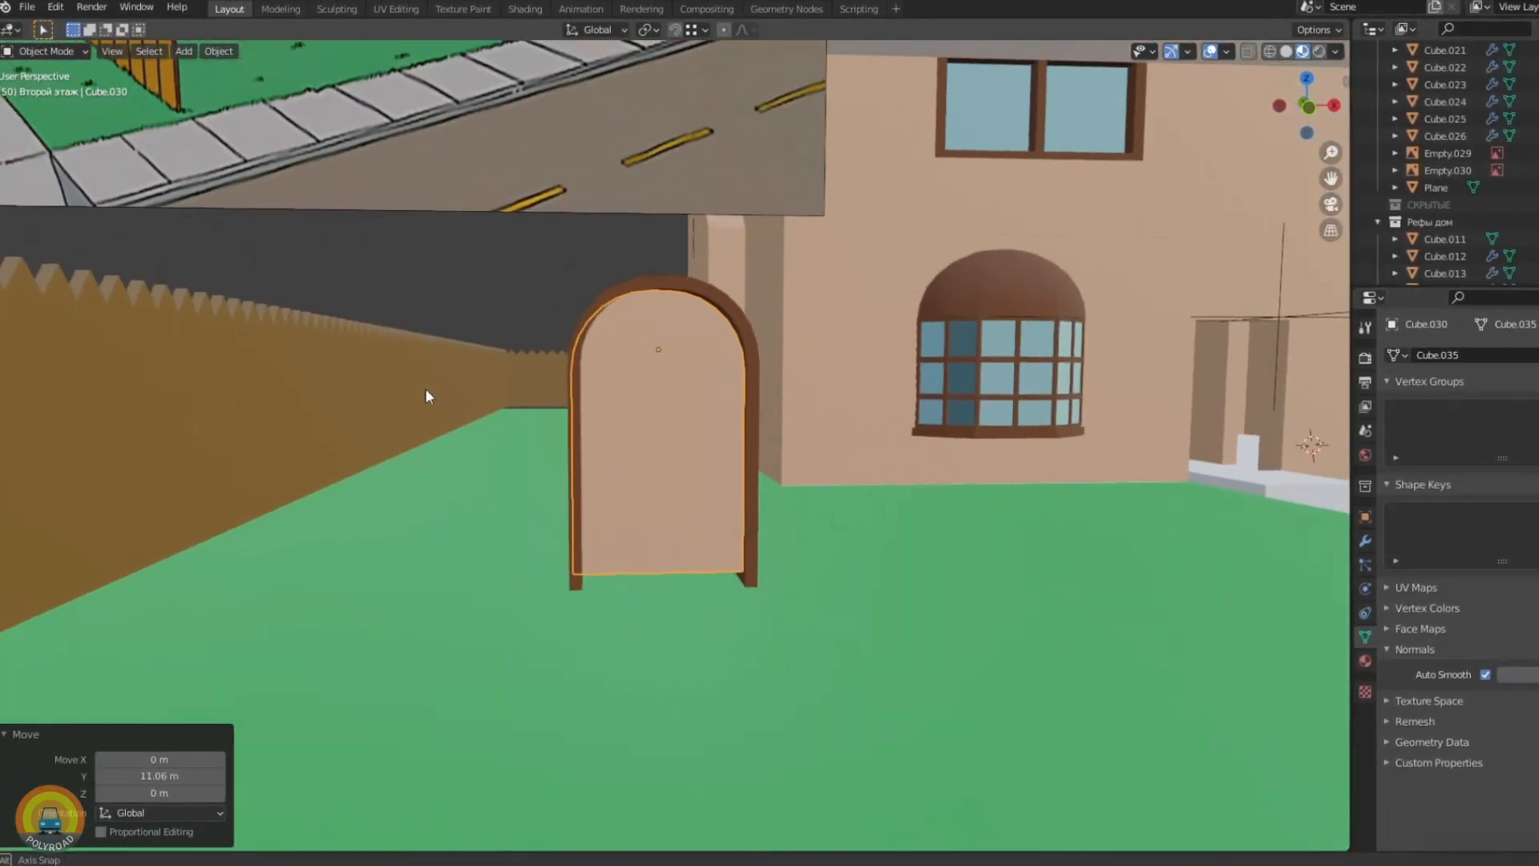
{"action": "scroll", "coordinate": [425, 388], "scroll_direction": "up", "scroll_amount": 3}
{"action": "key", "text": "g"}
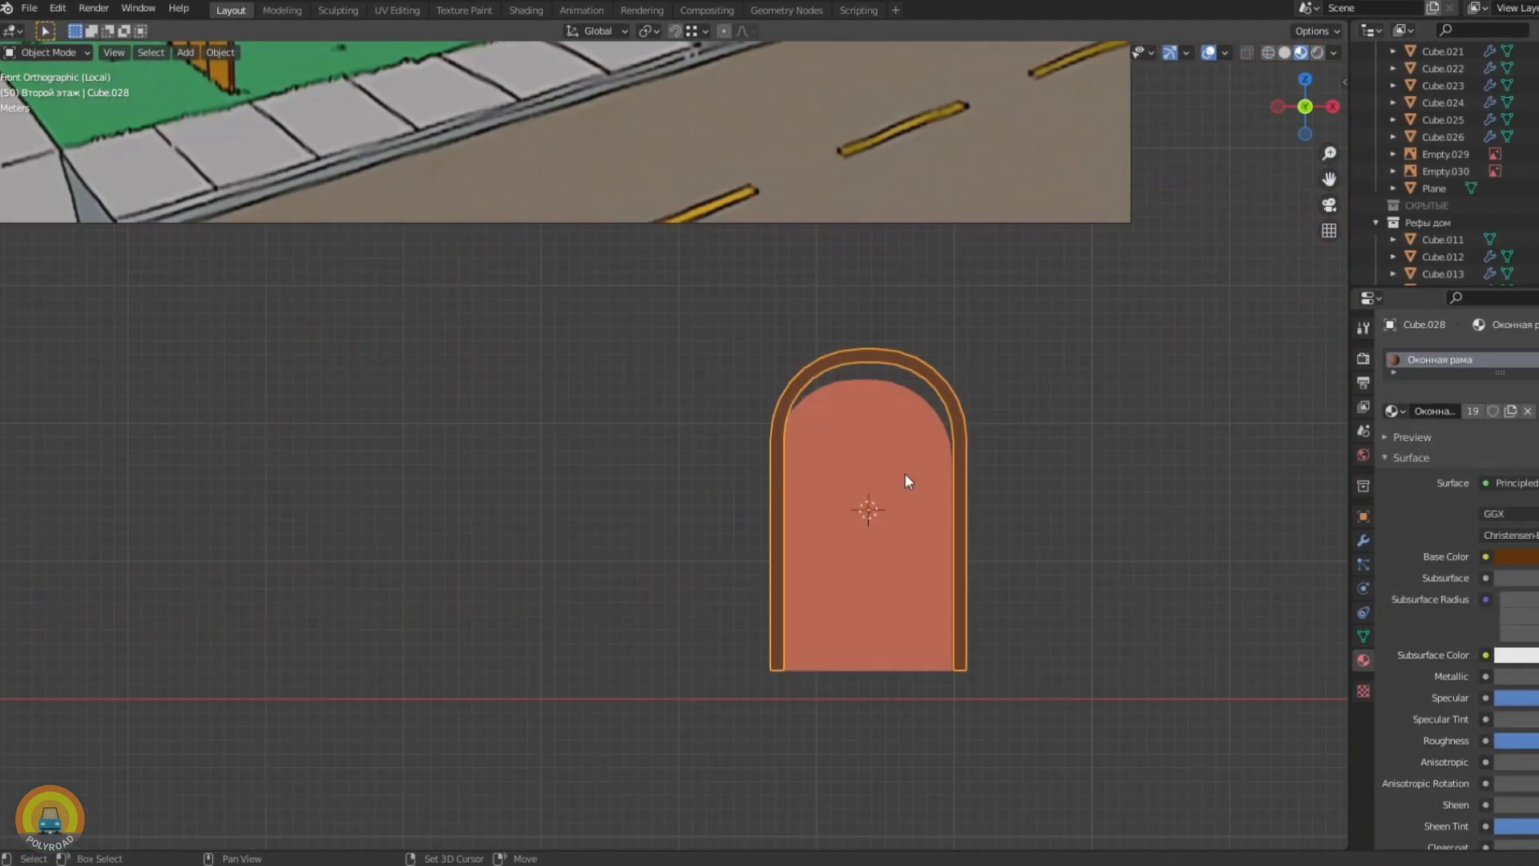
Snap the red door panel to the 3D cursor and shift it vertically to fit the arched frame
{"action": "key", "text": "shift+s"}
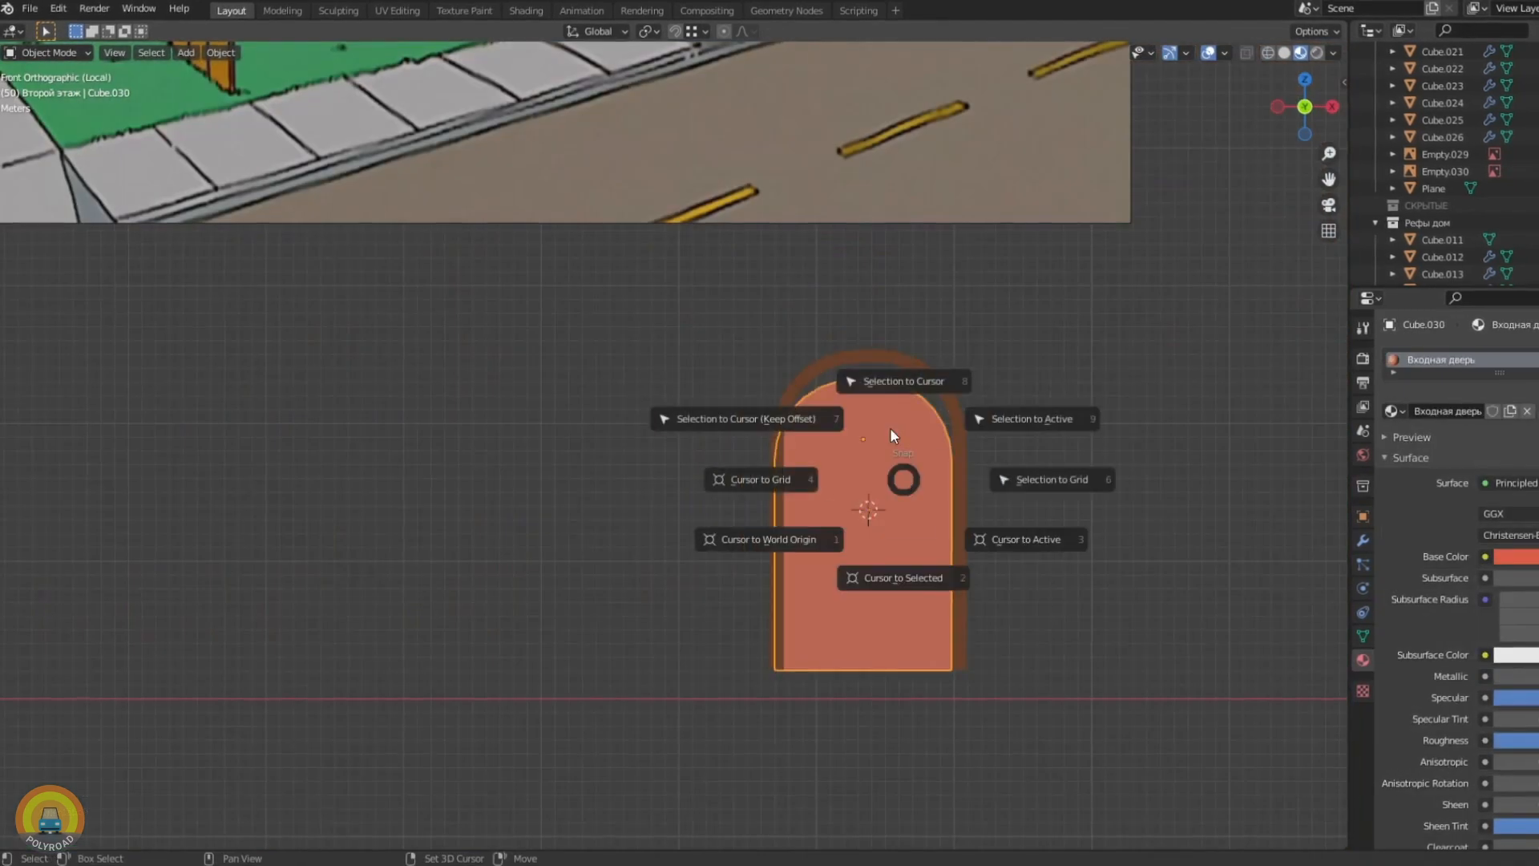
{"action": "left_click", "coordinate": [888, 380]}
{"action": "key", "text": "g"}
{"action": "key", "text": "z"}
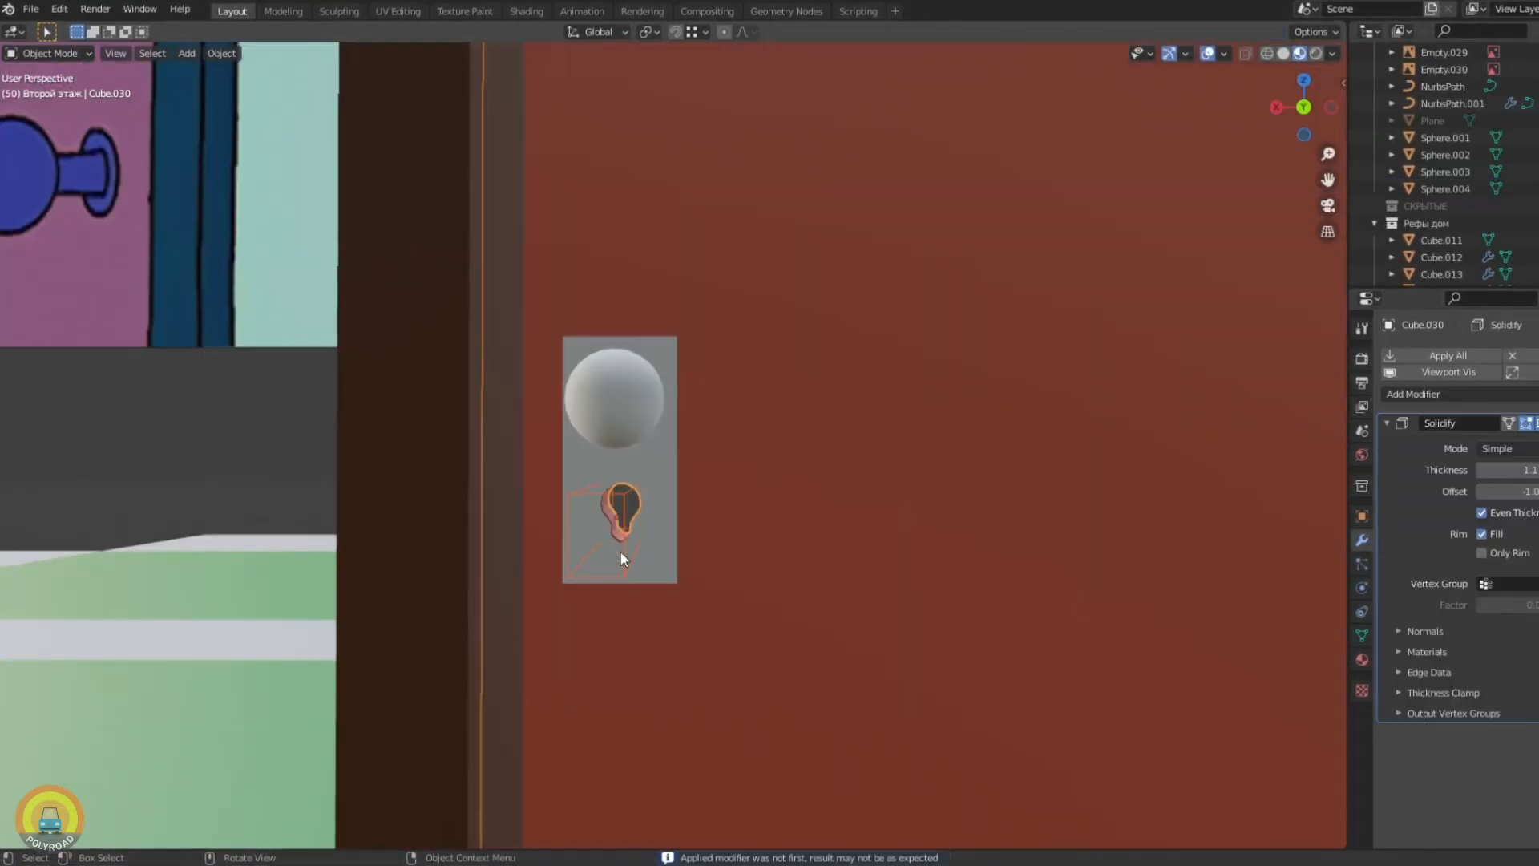
Select the keyhole cutter object on the front door's lock plate
{"action": "left_click", "coordinate": [622, 550]}
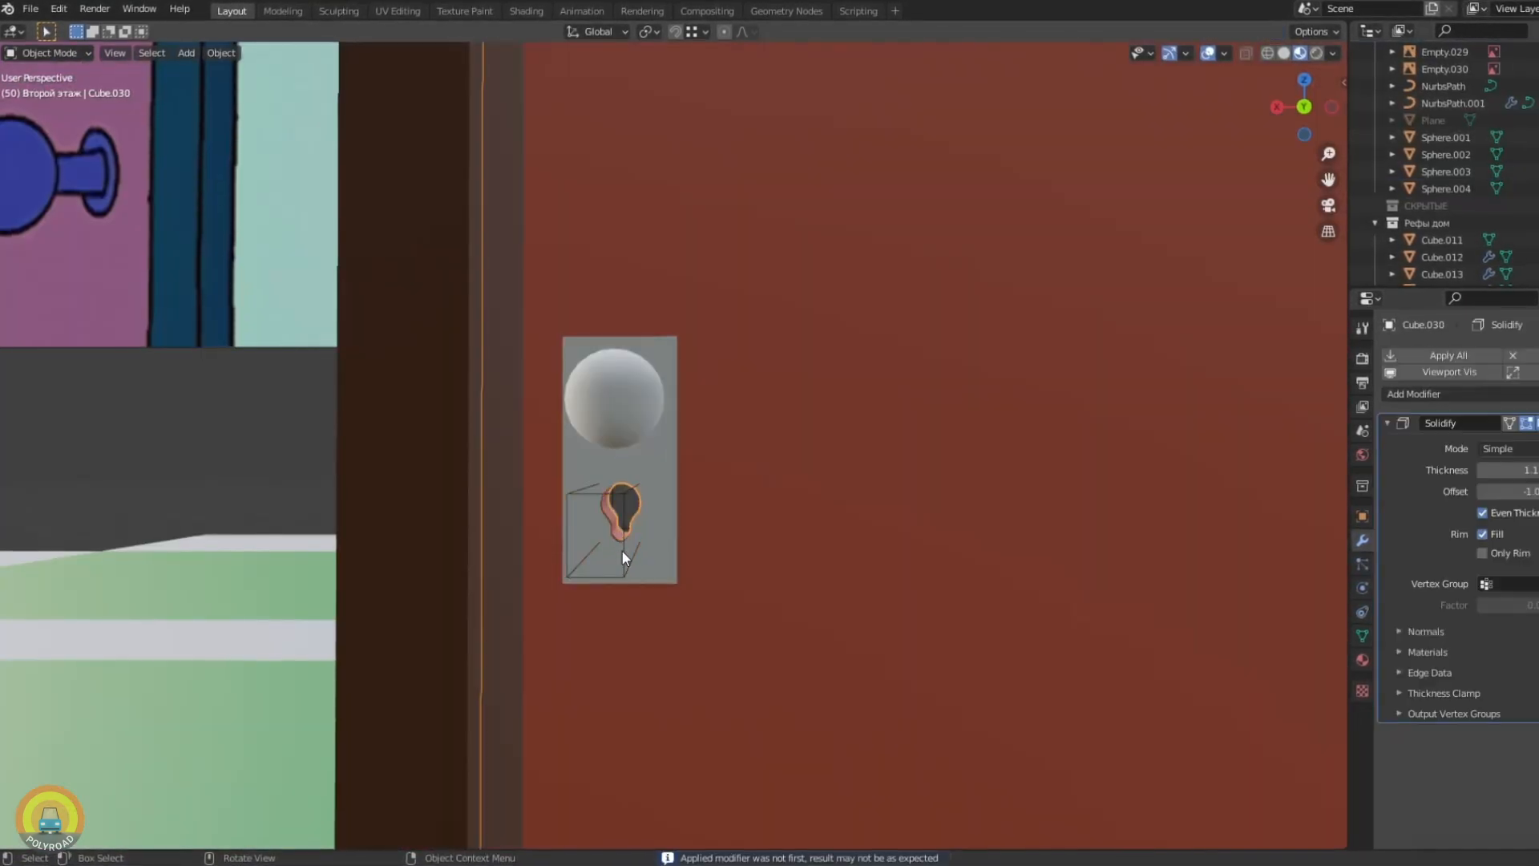
{"action": "left_click", "coordinate": [622, 501]}
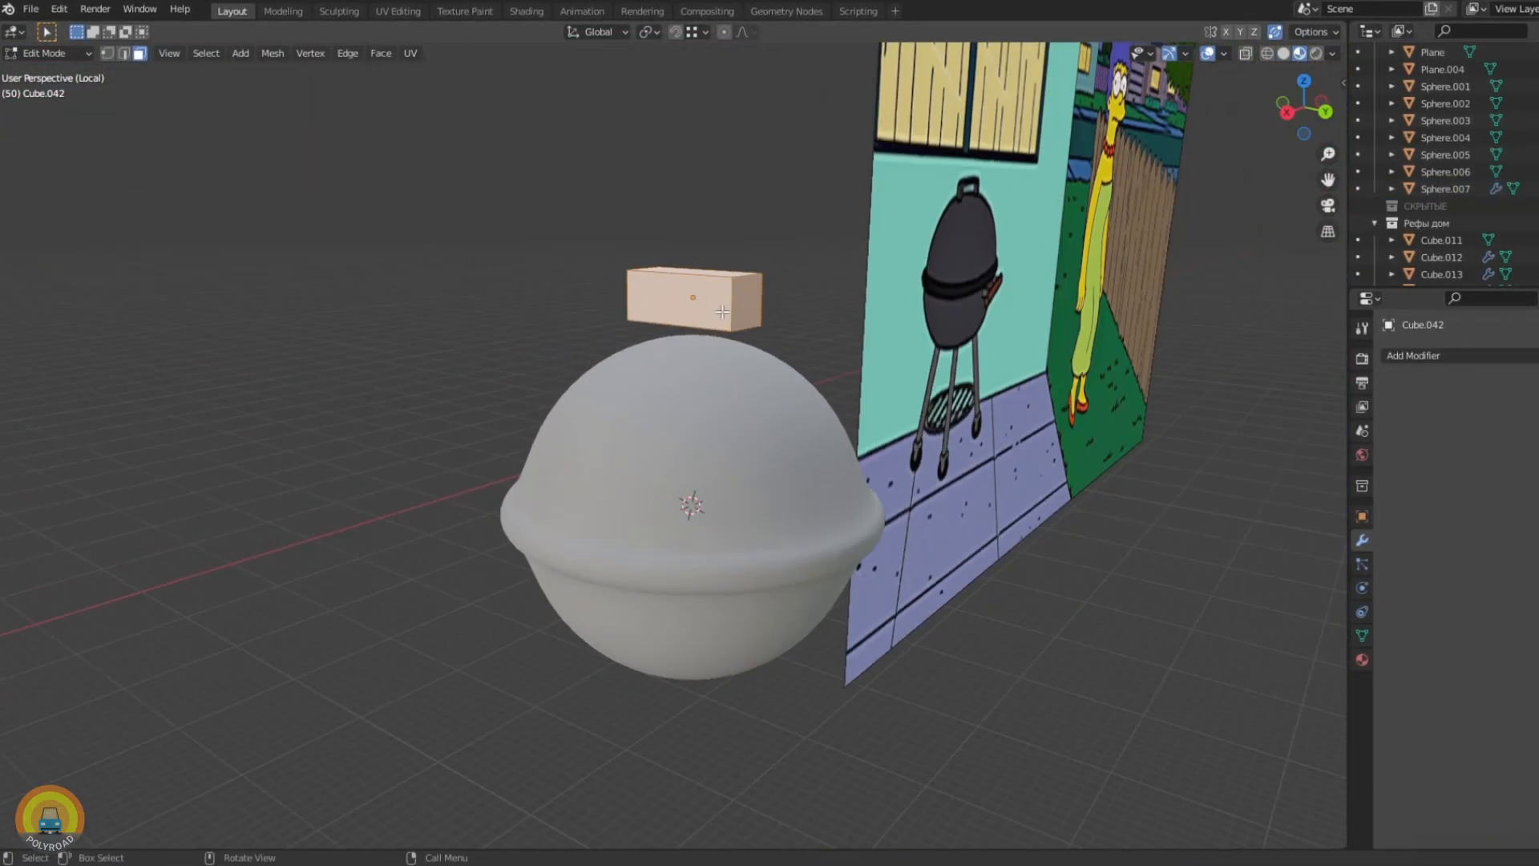
Finish the handle block above the grill lid and rotate the duplicated grill wheel 90° about the global Z axis
{"action": "key", "text": "Tab"}
{"action": "key", "text": "shift+z"}
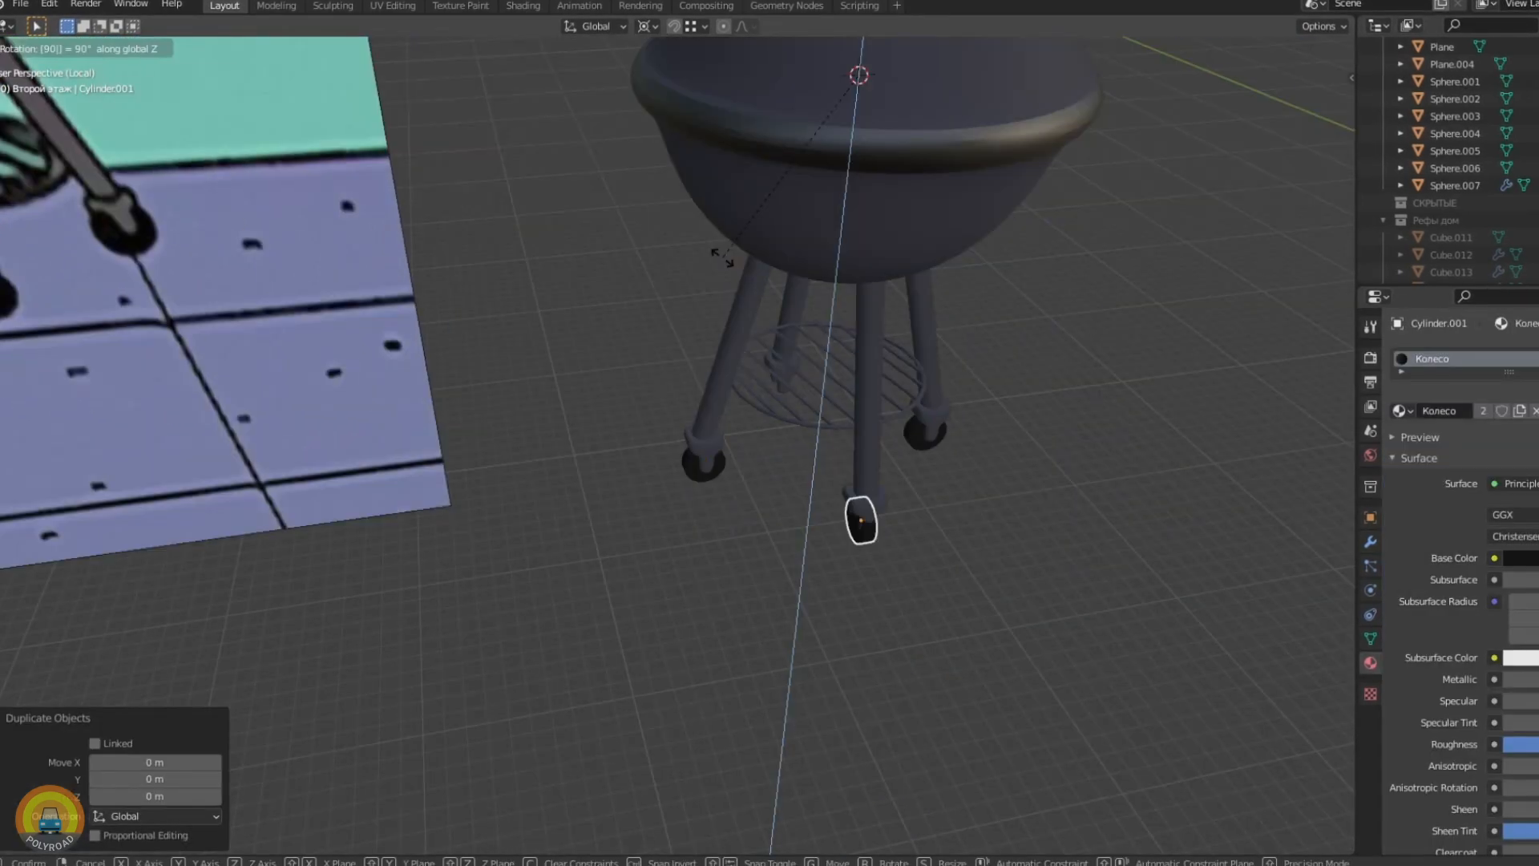
{"action": "left_click", "coordinate": [1372, 559]}
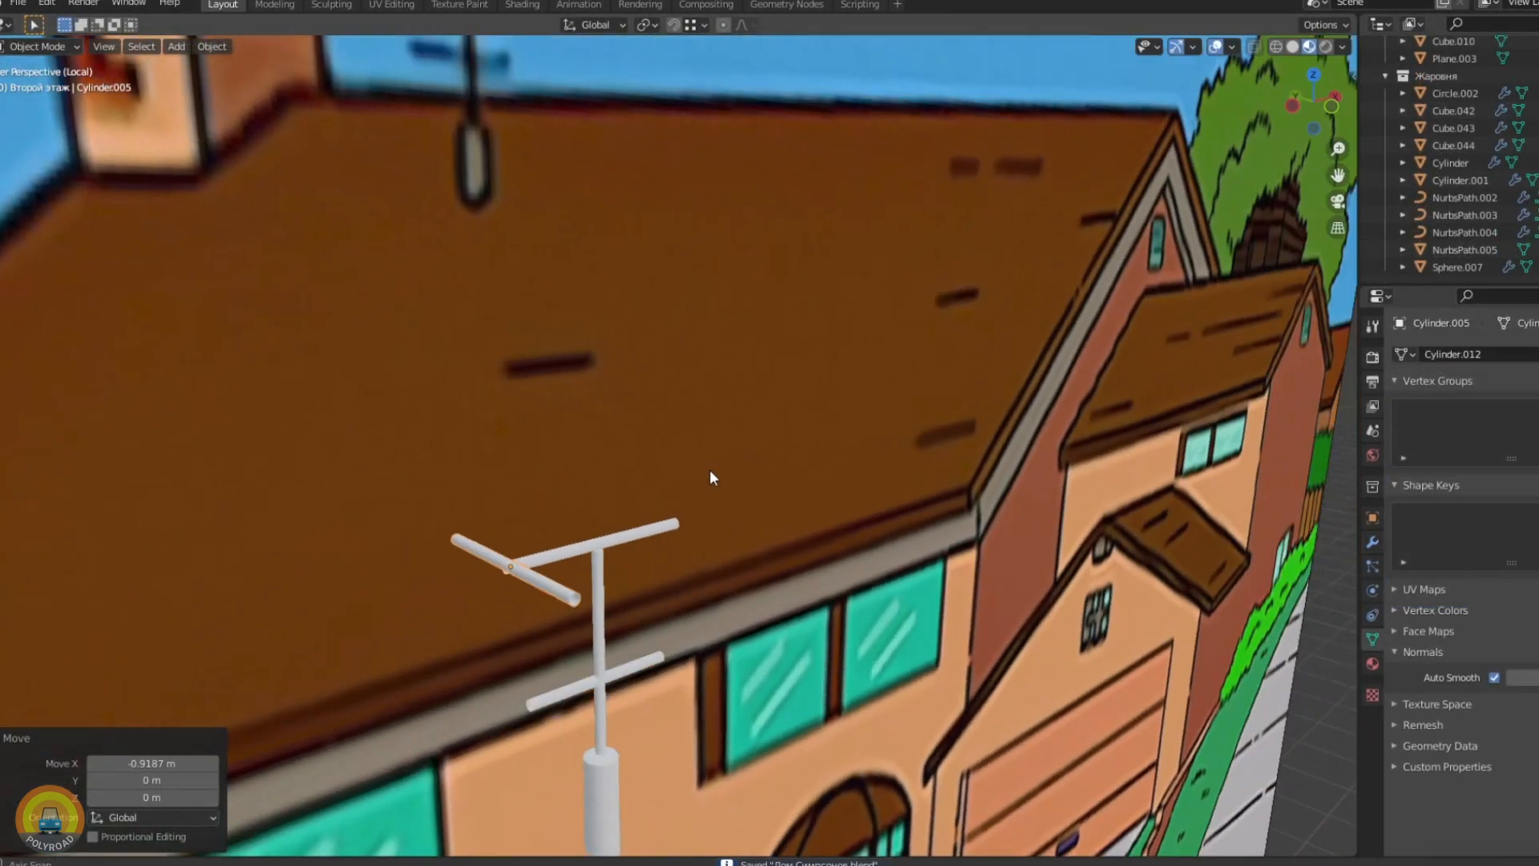
Move the antenna's cross rod into place and set the antenna cylinder's origin to its geometry
{"action": "key", "text": "g"}
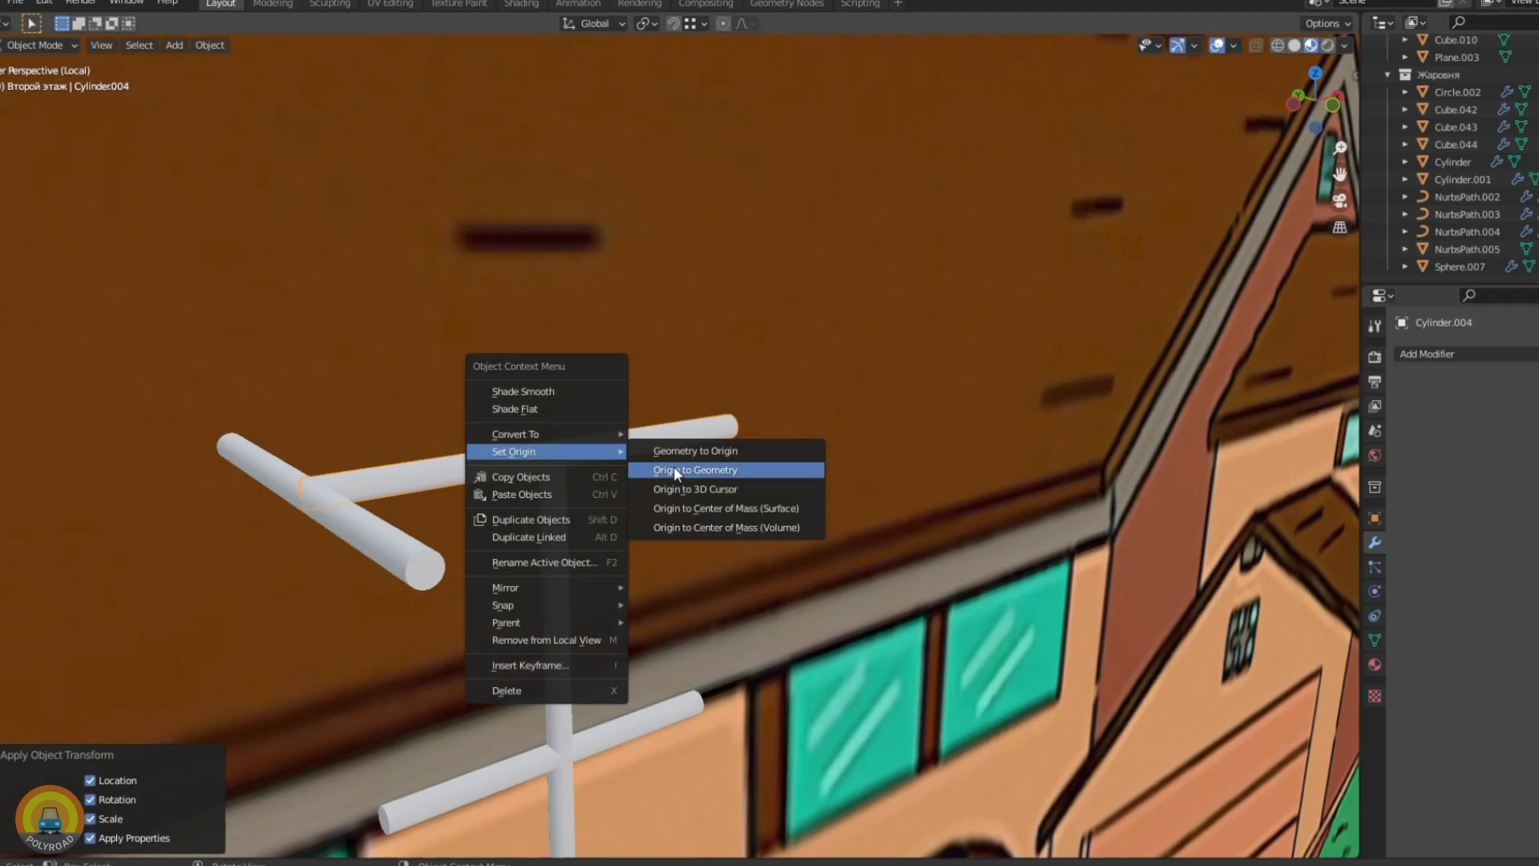
{"action": "left_click", "coordinate": [673, 465]}
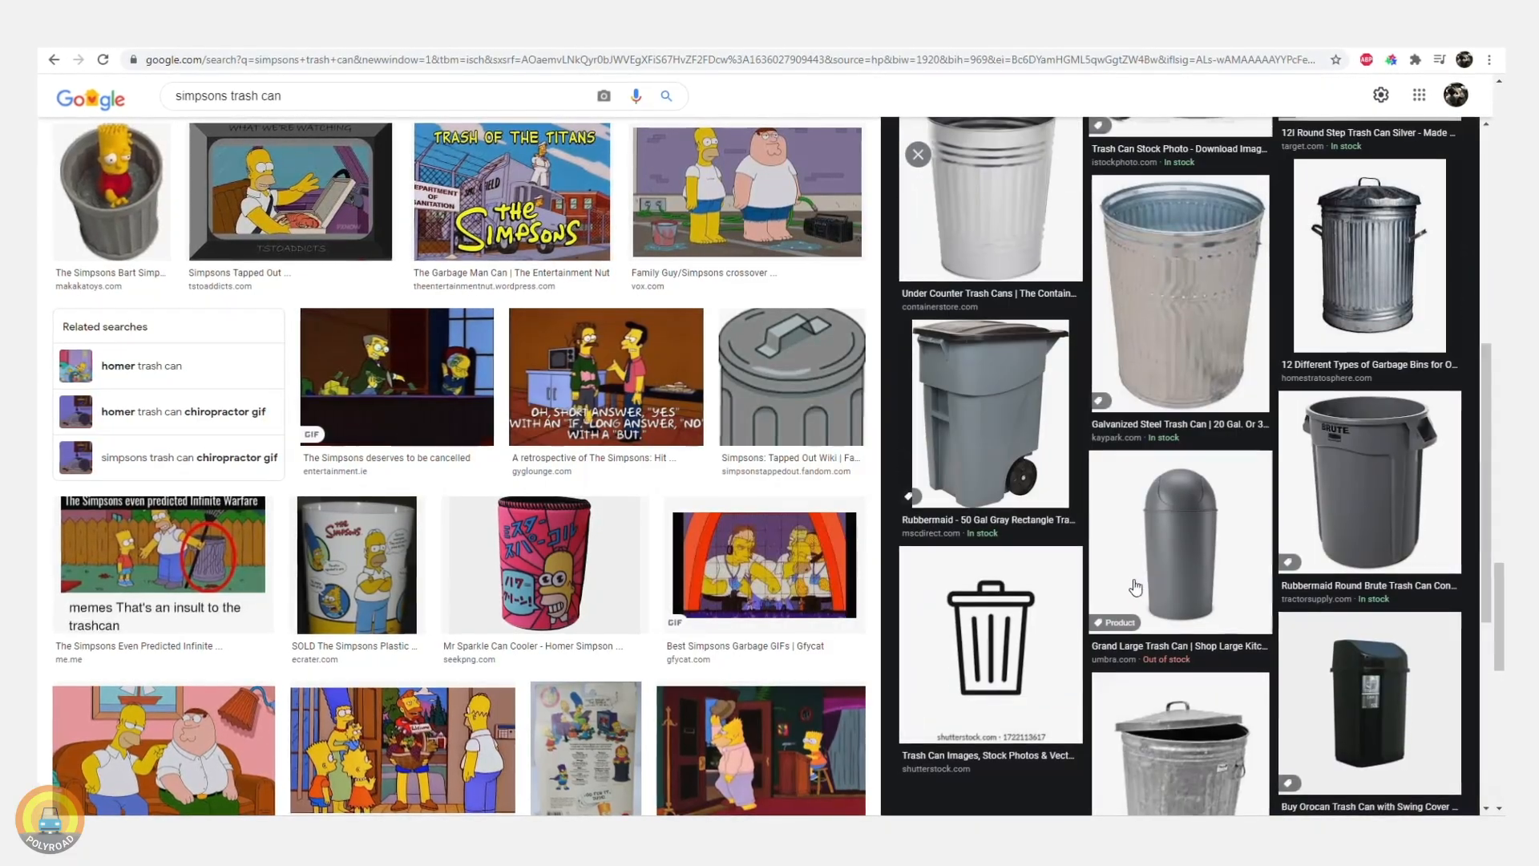
Switch to the browser and look through the "simpsons trash can" image results for a trash can reference
{"action": "scroll", "coordinate": [1134, 588], "scroll_direction": "down", "scroll_amount": 3}
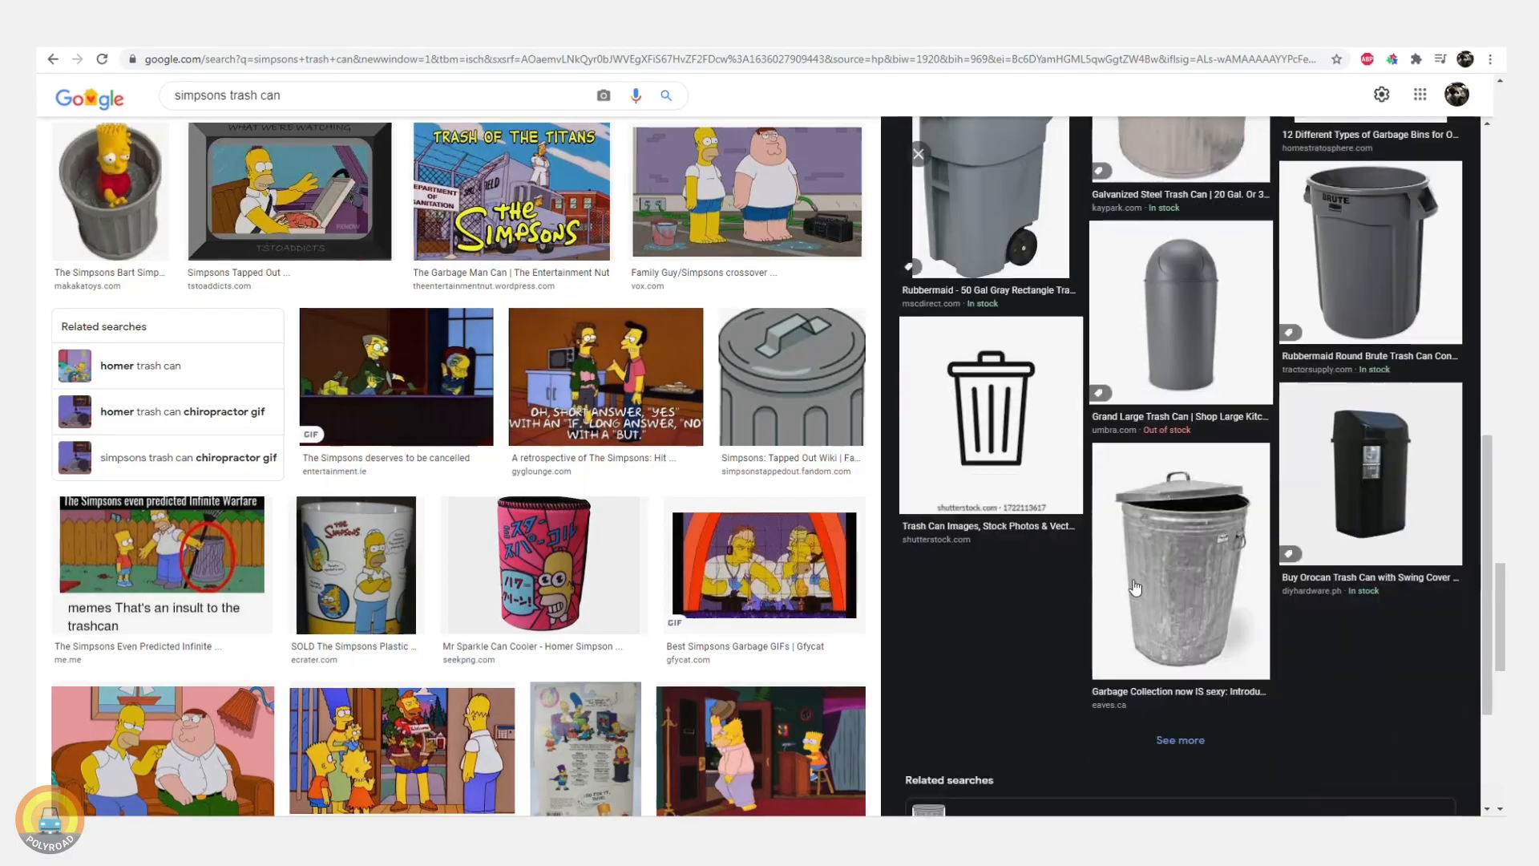
{"action": "scroll", "coordinate": [457, 481], "scroll_direction": "down", "scroll_amount": 3}
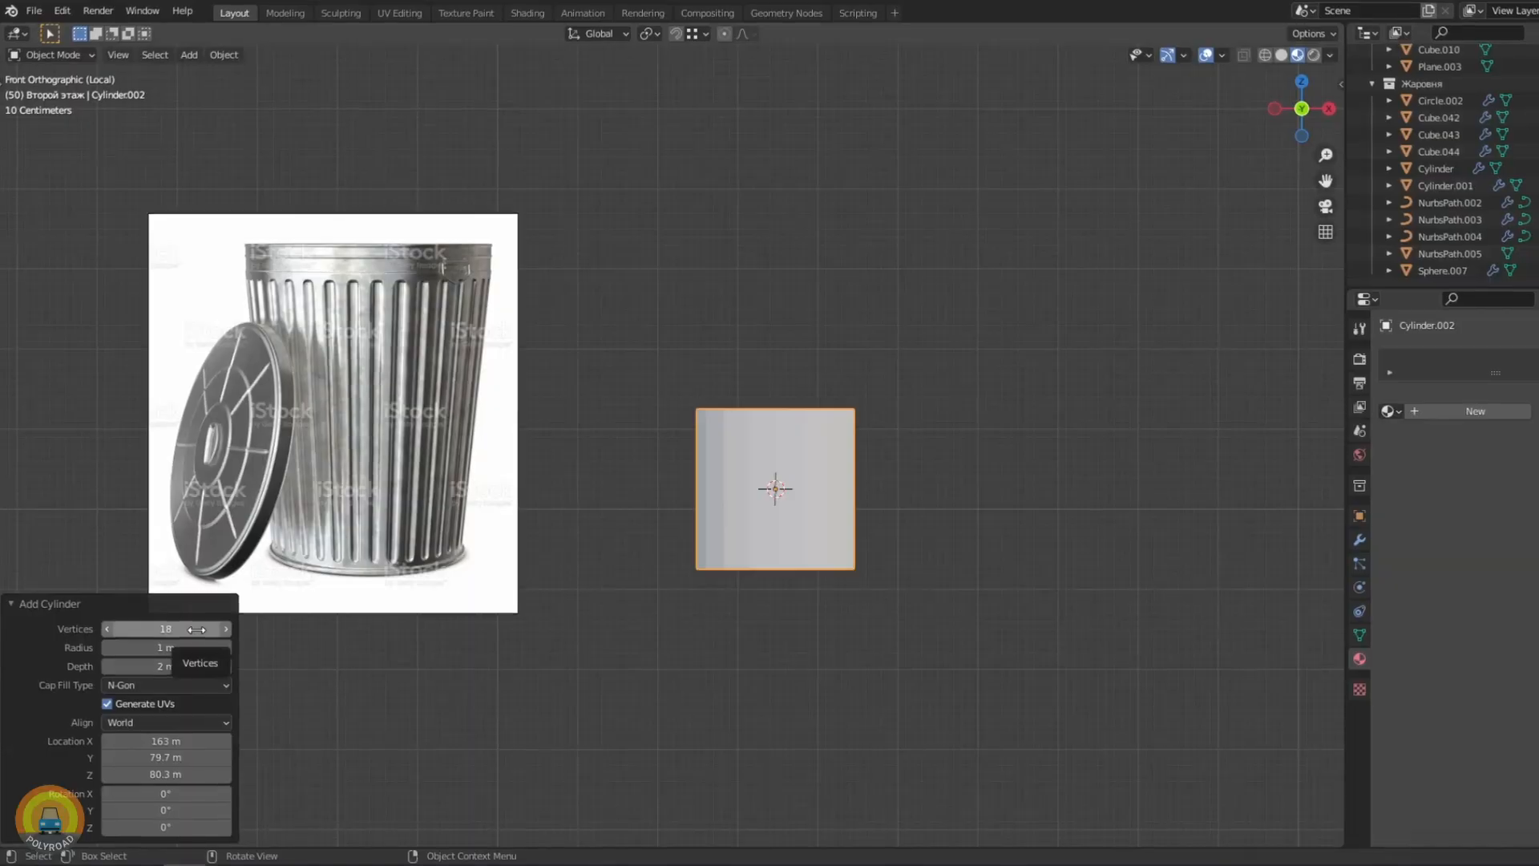
Scale the new 18-sided cylinder along the Z axis to match the height of the trash can reference
{"action": "key", "text": "Tab"}
{"action": "middle_click_drag", "start_coordinate": [819, 480], "coordinate": [779, 498]}
{"action": "key", "text": "KP_1"}
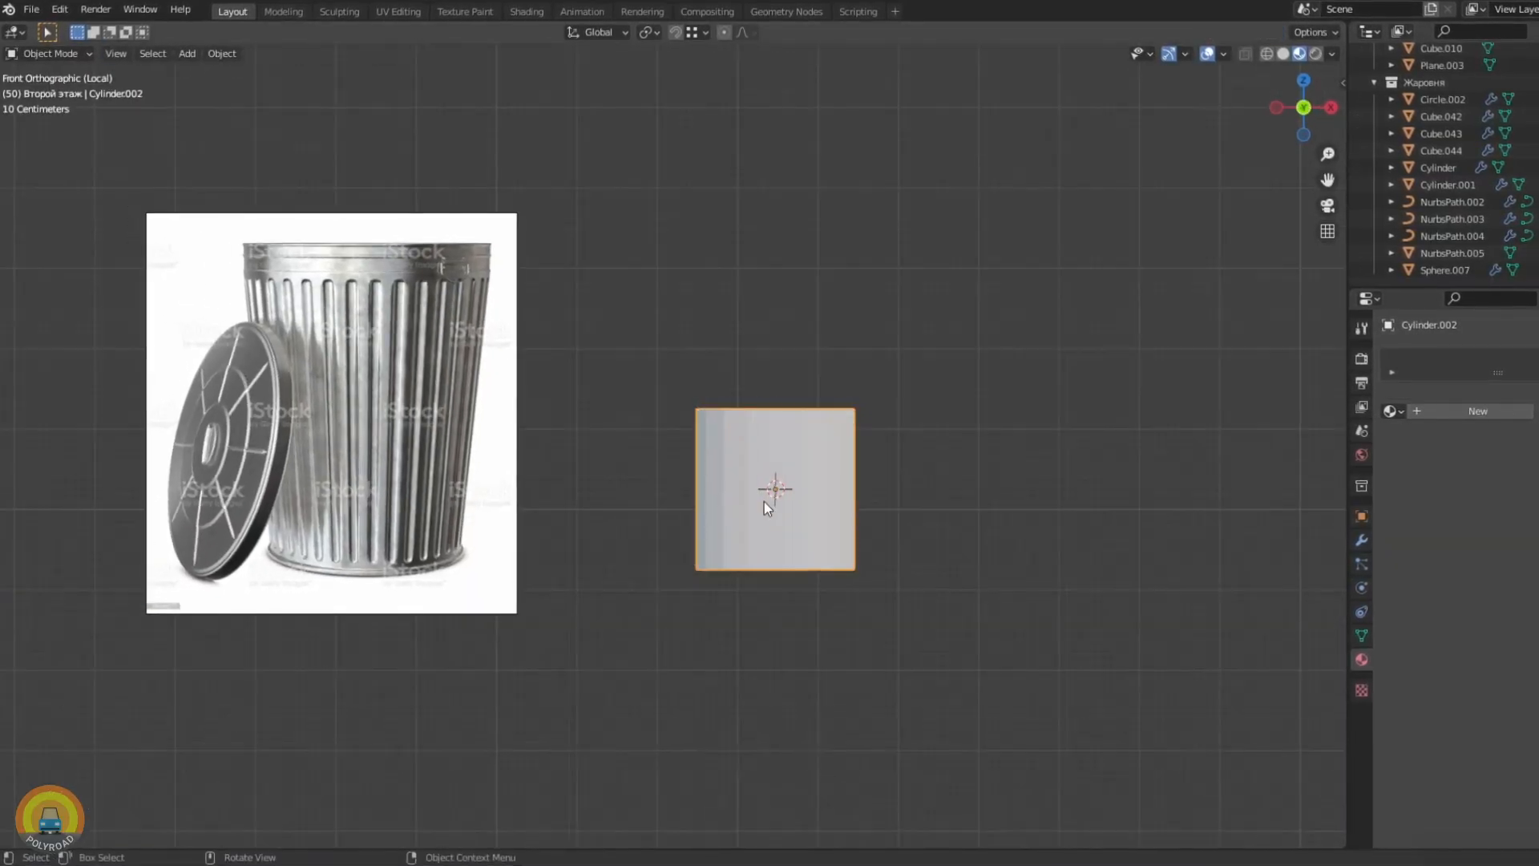
{"action": "key", "text": "s"}
{"action": "key", "text": "z"}
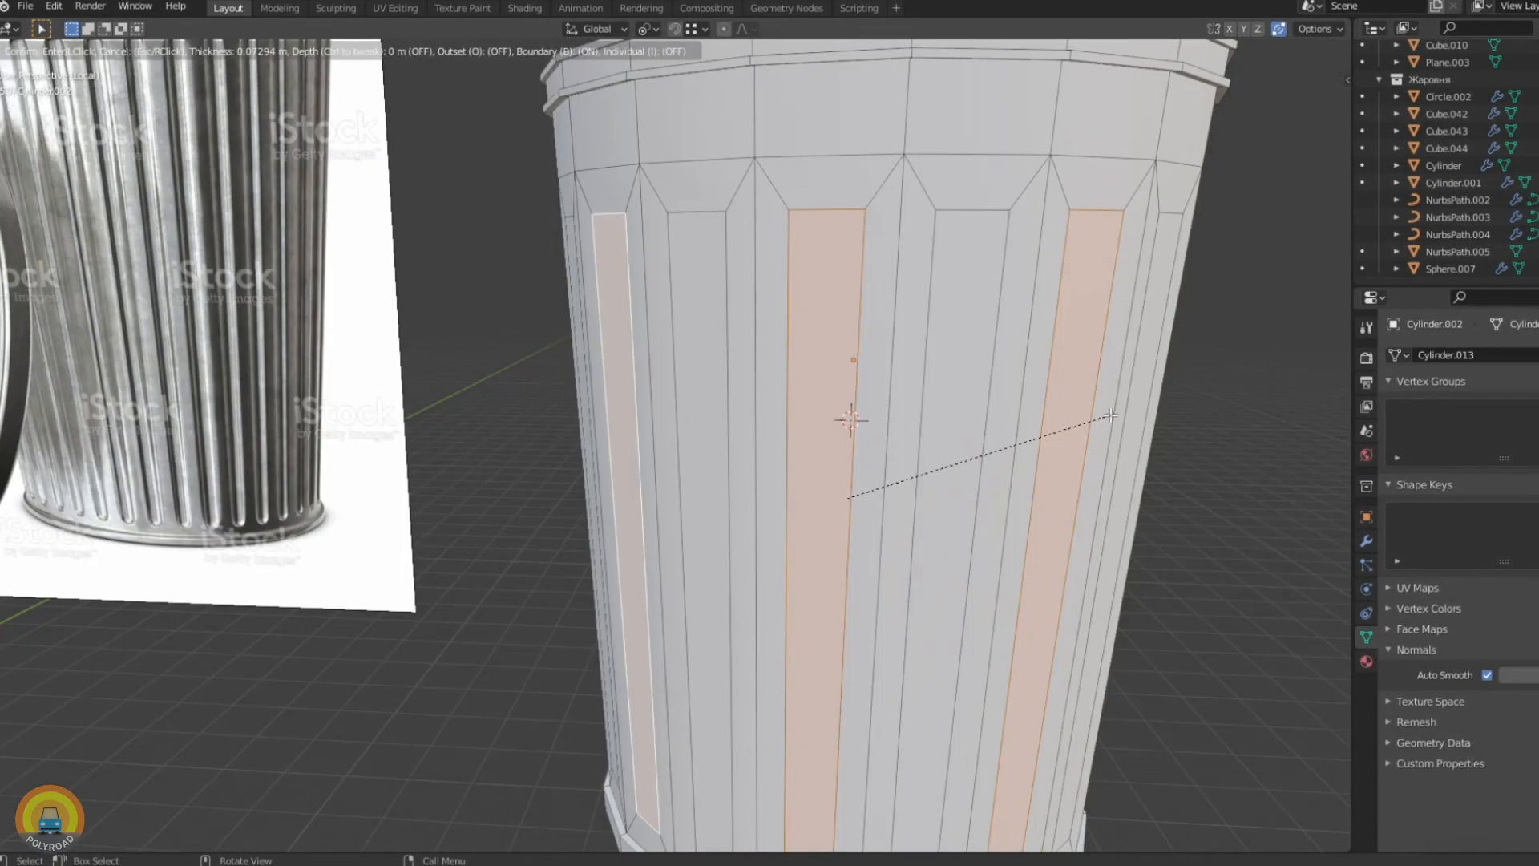
Inset the alternate side faces of the trash can body for its ribs and shape the flat lid over the rim
{"action": "left_click", "coordinate": [967, 445]}
{"action": "middle_click_drag", "start_coordinate": [968, 444], "coordinate": [546, 12]}
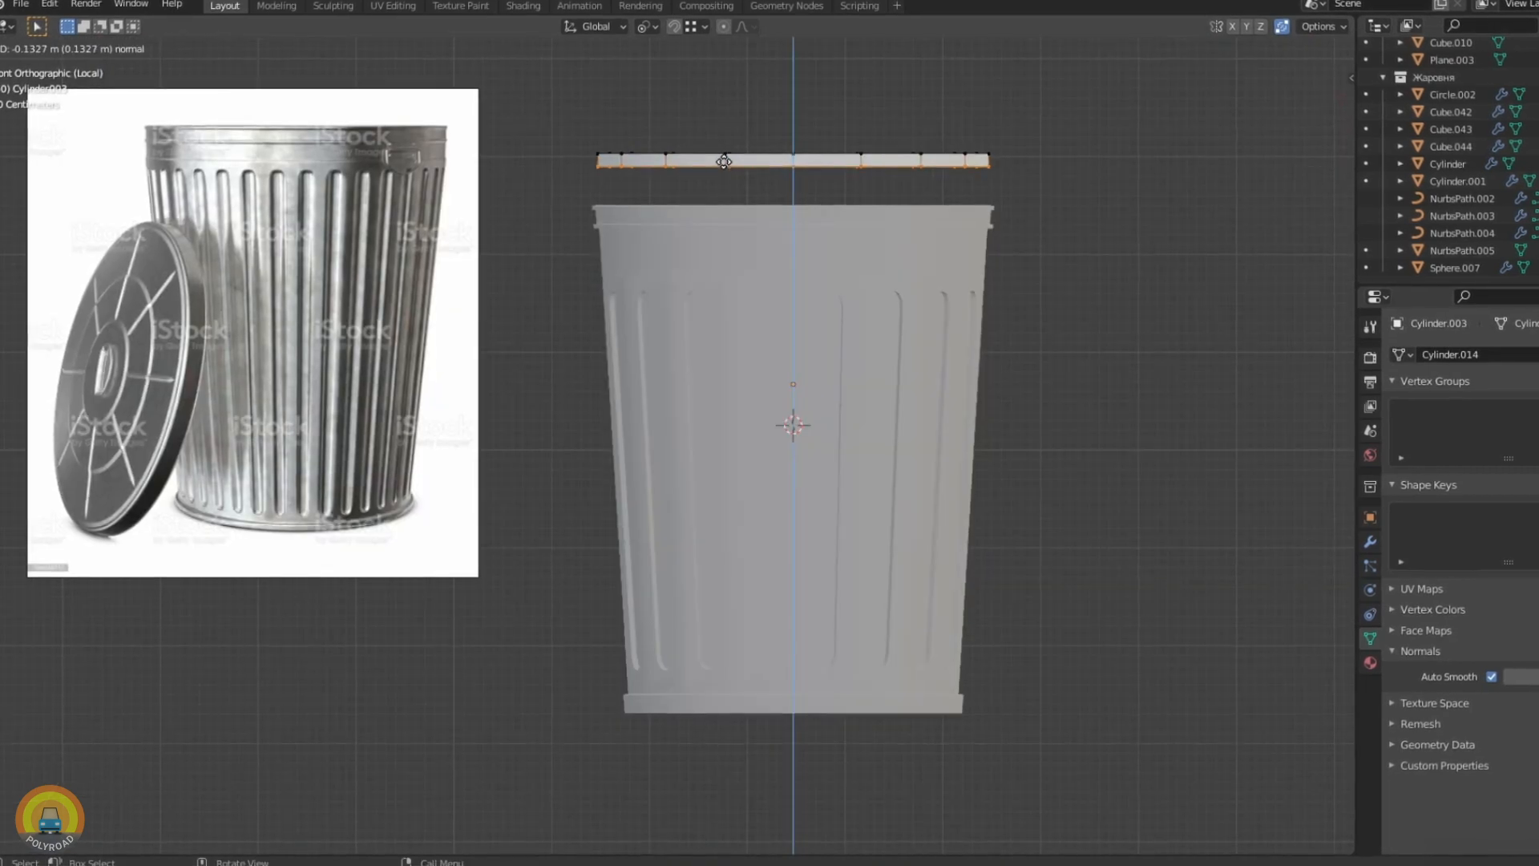
{"action": "middle_click_drag", "start_coordinate": [720, 167], "coordinate": [714, 184]}
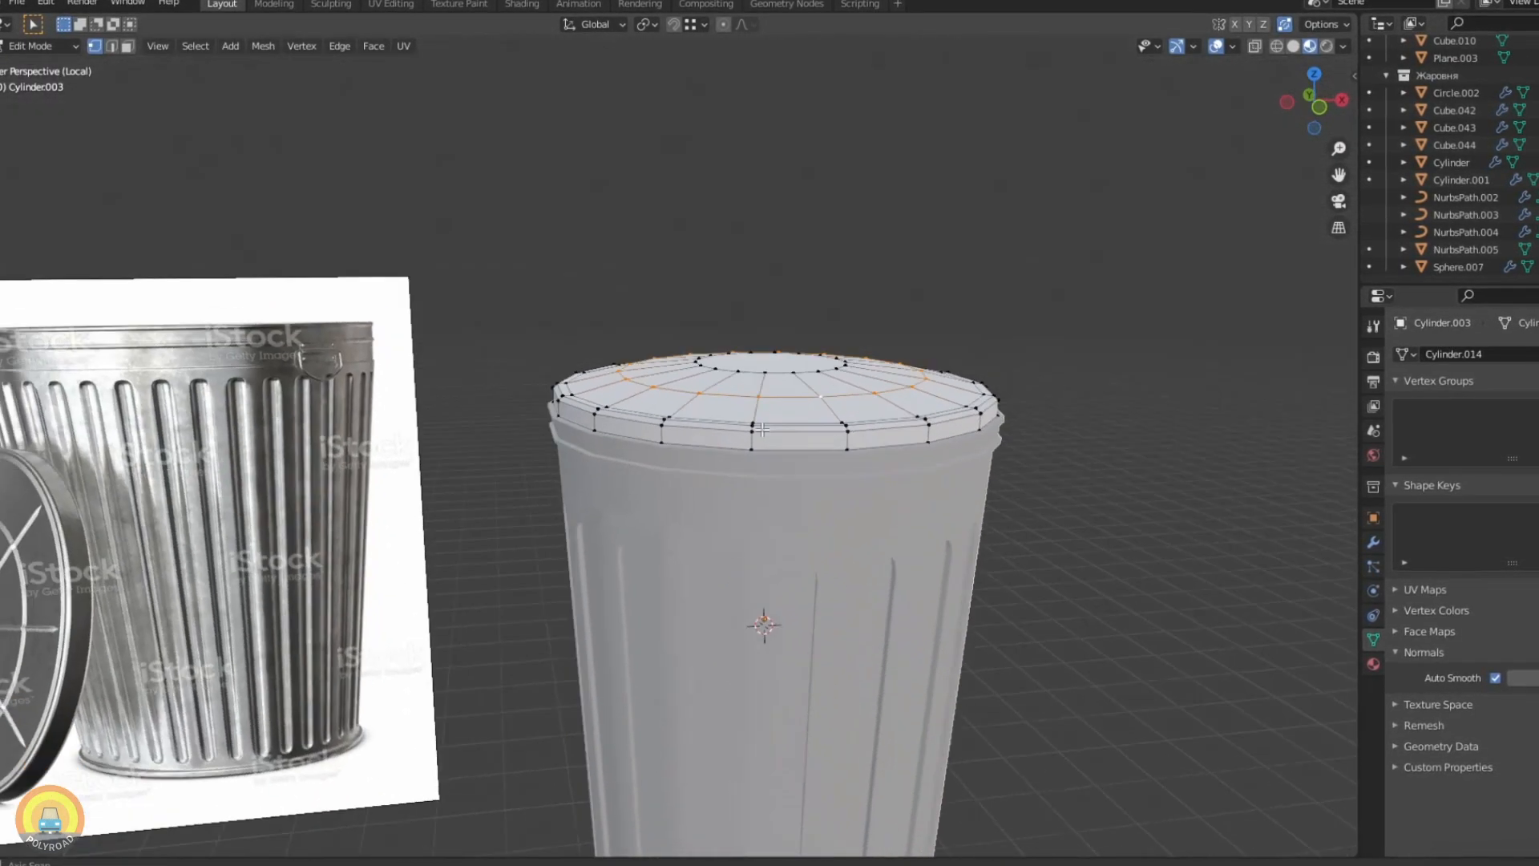
{"action": "mouse_move", "coordinate": [769, 449]}
{"action": "middle_mouse_down"}
{"action": "mouse_move", "coordinate": [658, 417]}
{"action": "mouse_move", "coordinate": [776, 432]}
{"action": "middle_mouse_up"}
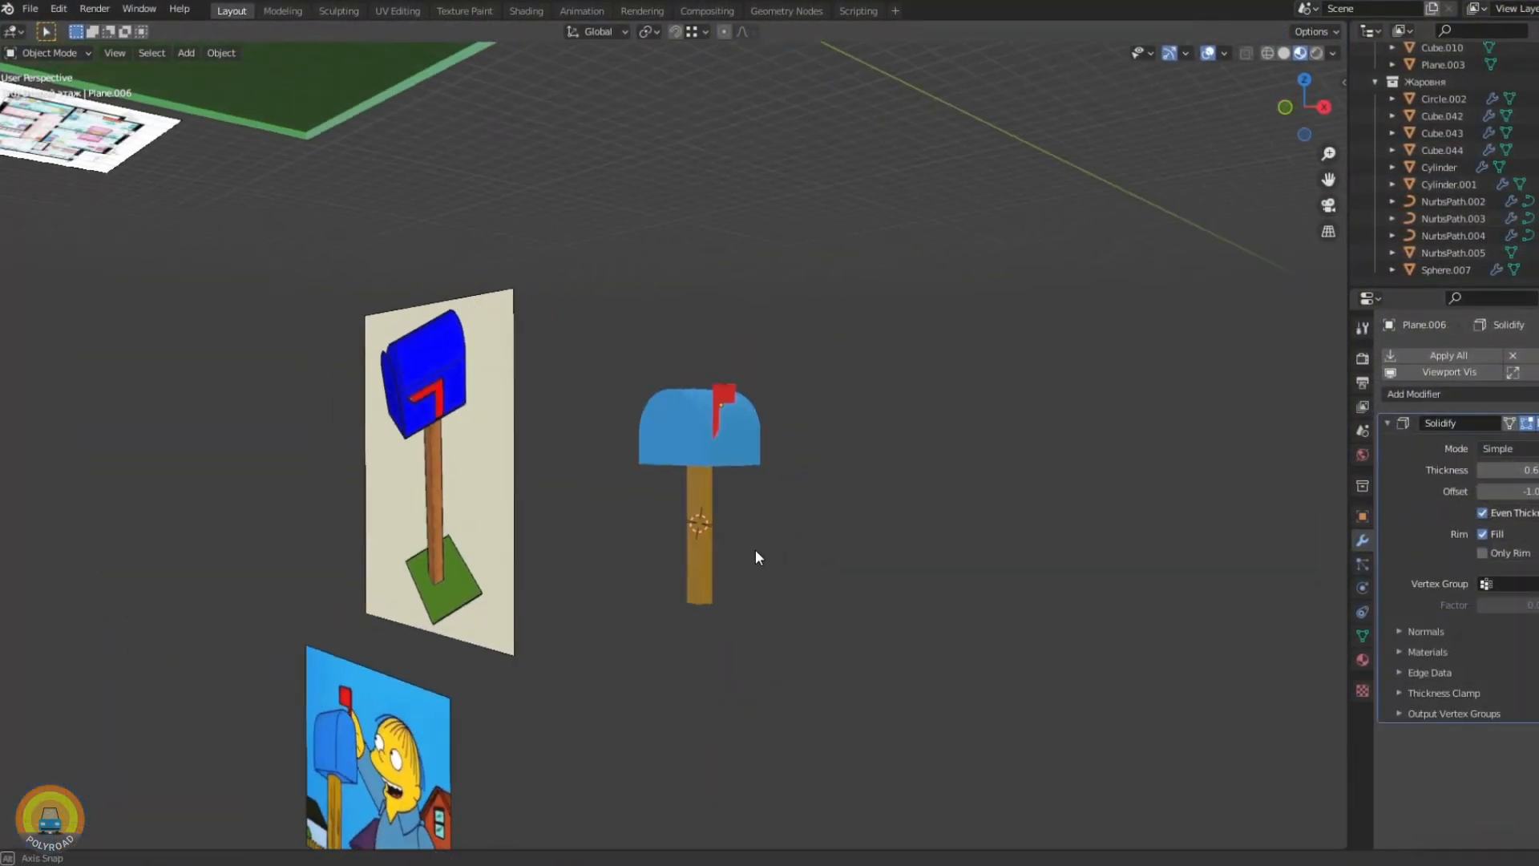
{"action": "left_click_drag", "start_coordinate": [319, 415], "coordinate": [389, 491]}
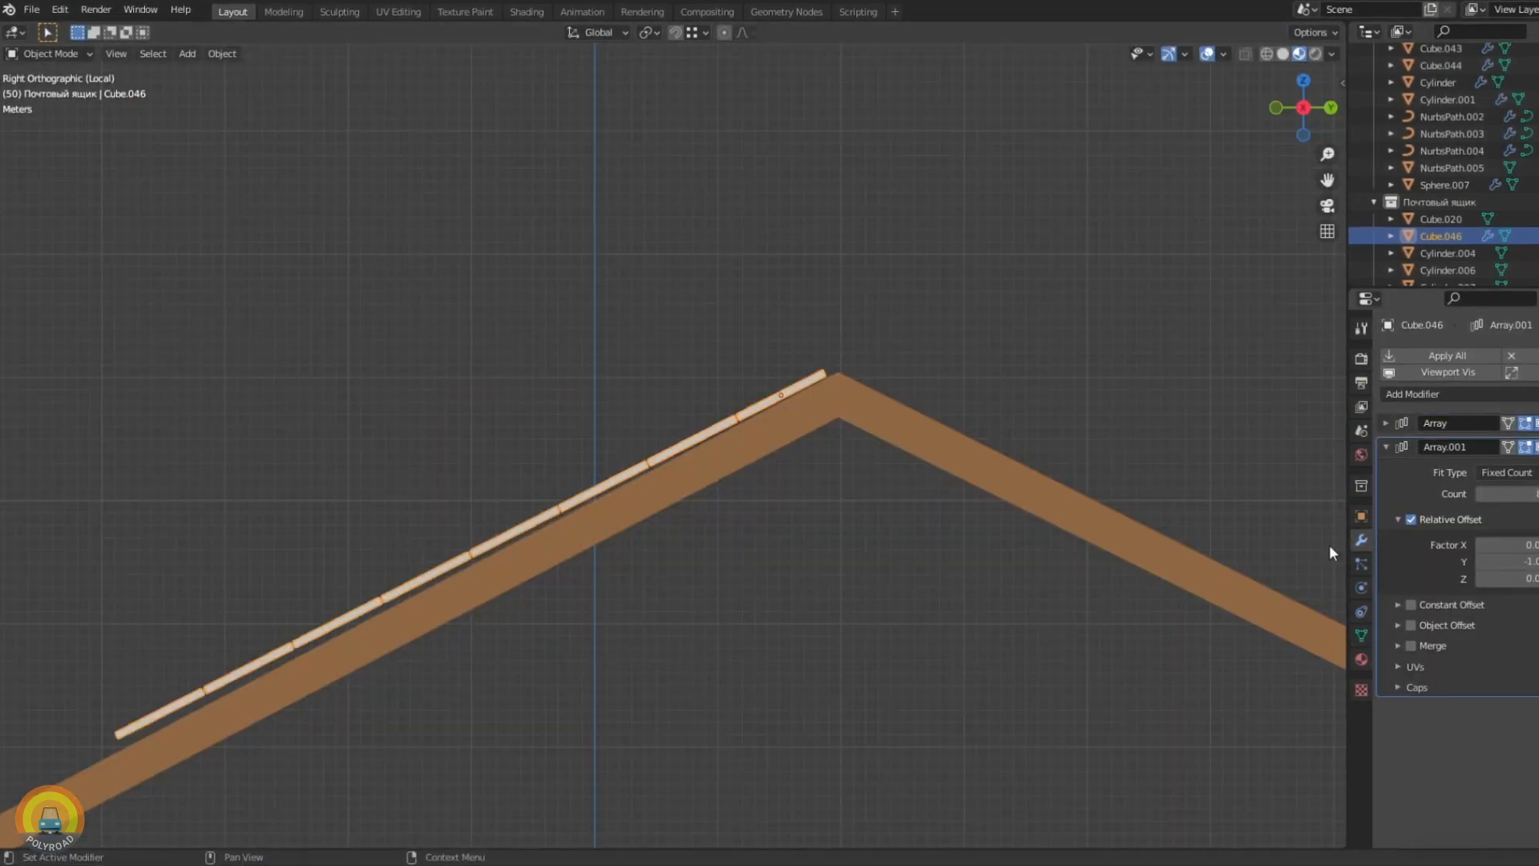
Scale the roof tile array along the Y axis to fit the slope and seat the mirrored tiles on both roof sides
{"action": "scroll", "coordinate": [893, 378], "scroll_direction": "down", "scroll_amount": 5}
{"action": "key", "text": "s"}
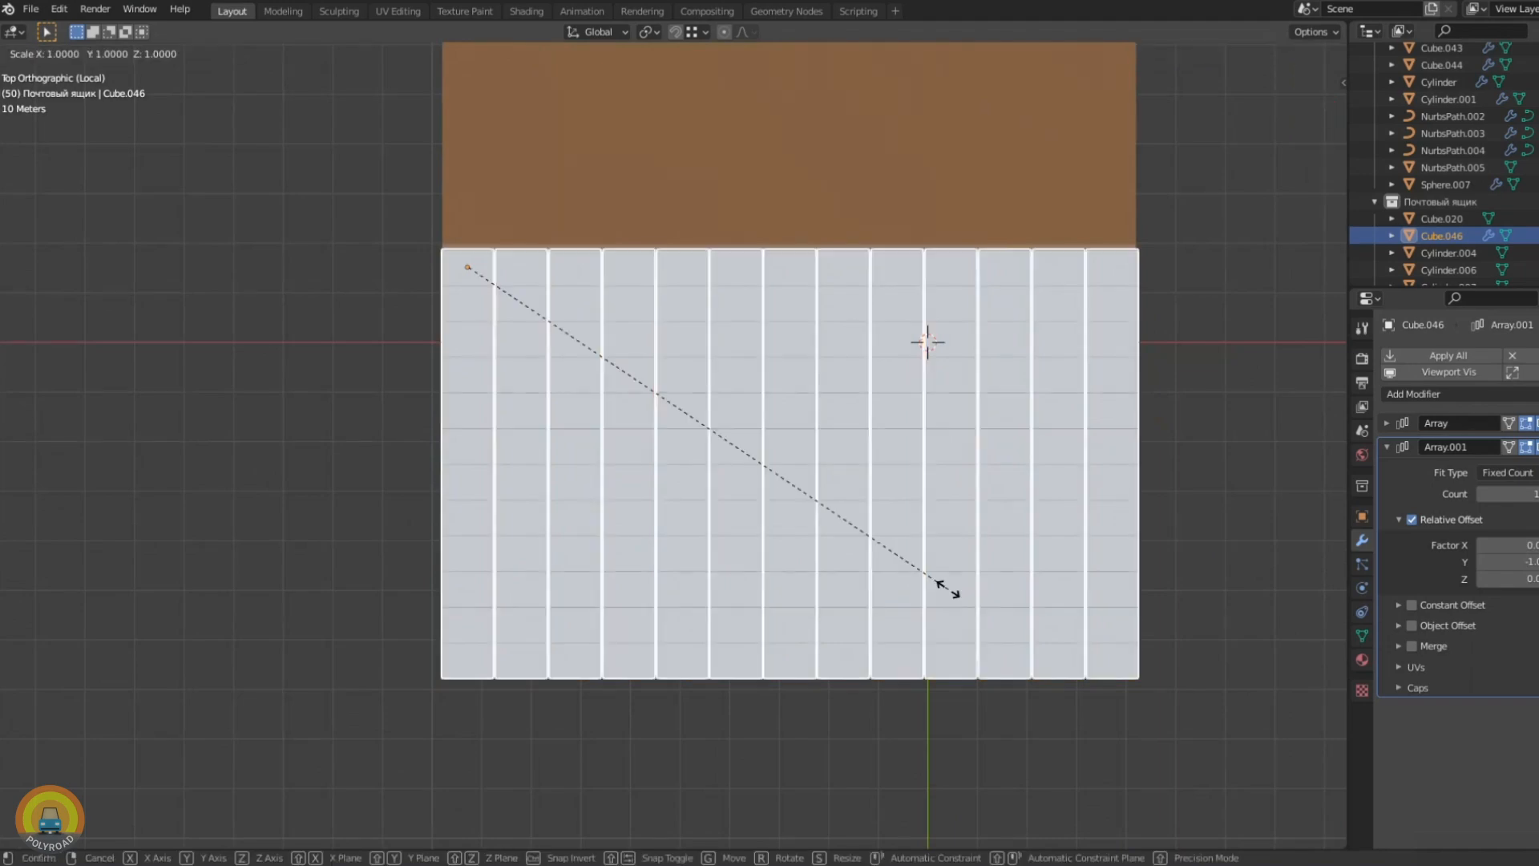
{"action": "key", "text": "x"}
{"action": "right_click", "coordinate": [932, 589]}
{"action": "key", "text": "s"}
{"action": "key", "text": "y"}
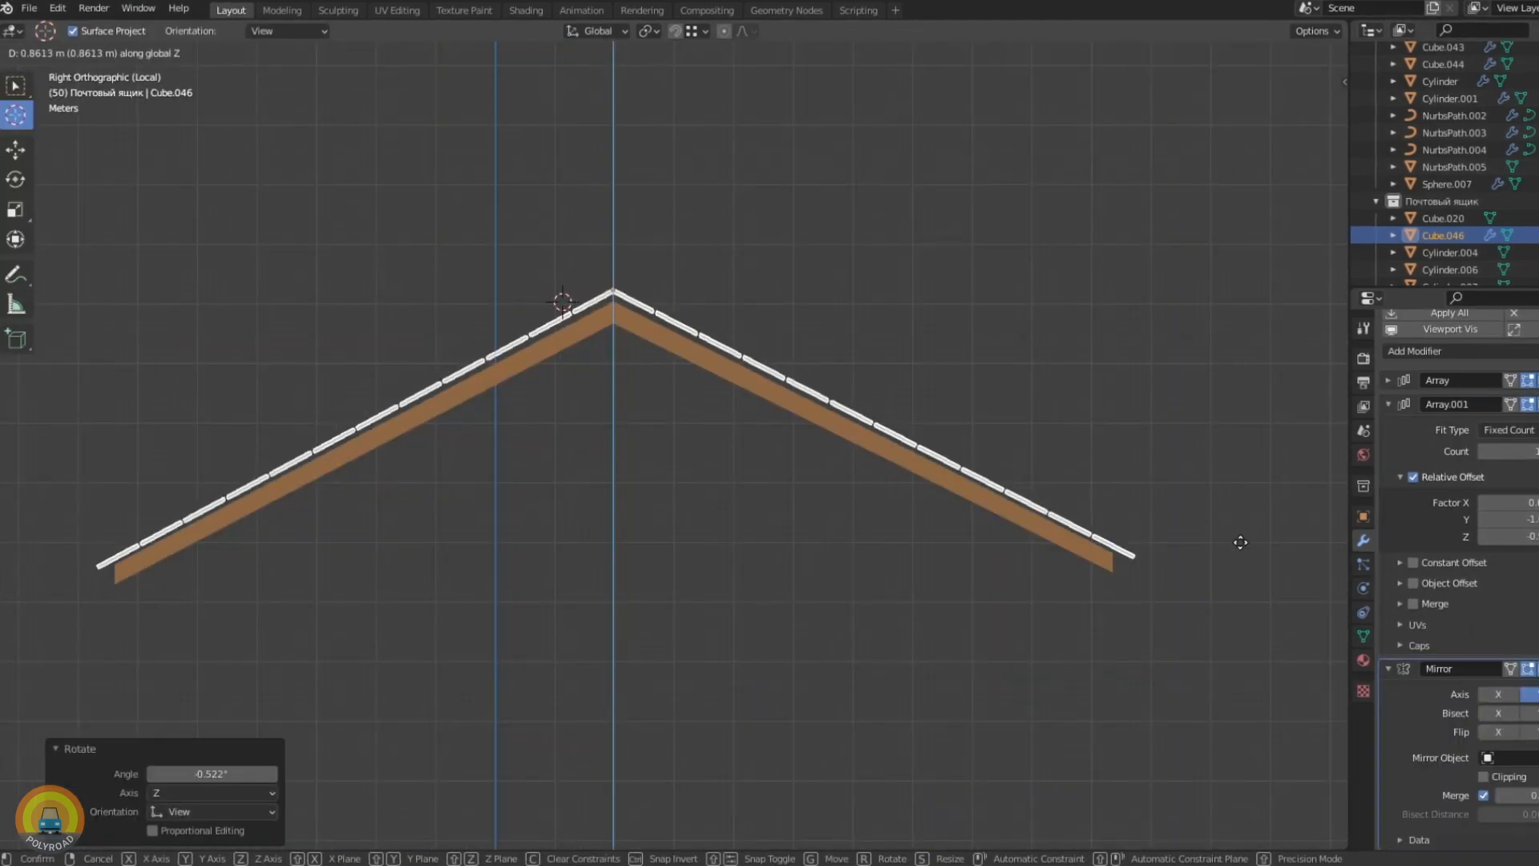
{"action": "middle_click_drag", "start_coordinate": [1223, 539], "coordinate": [836, 616]}
{"action": "scroll", "coordinate": [801, 609], "scroll_direction": "down", "scroll_amount": 3}
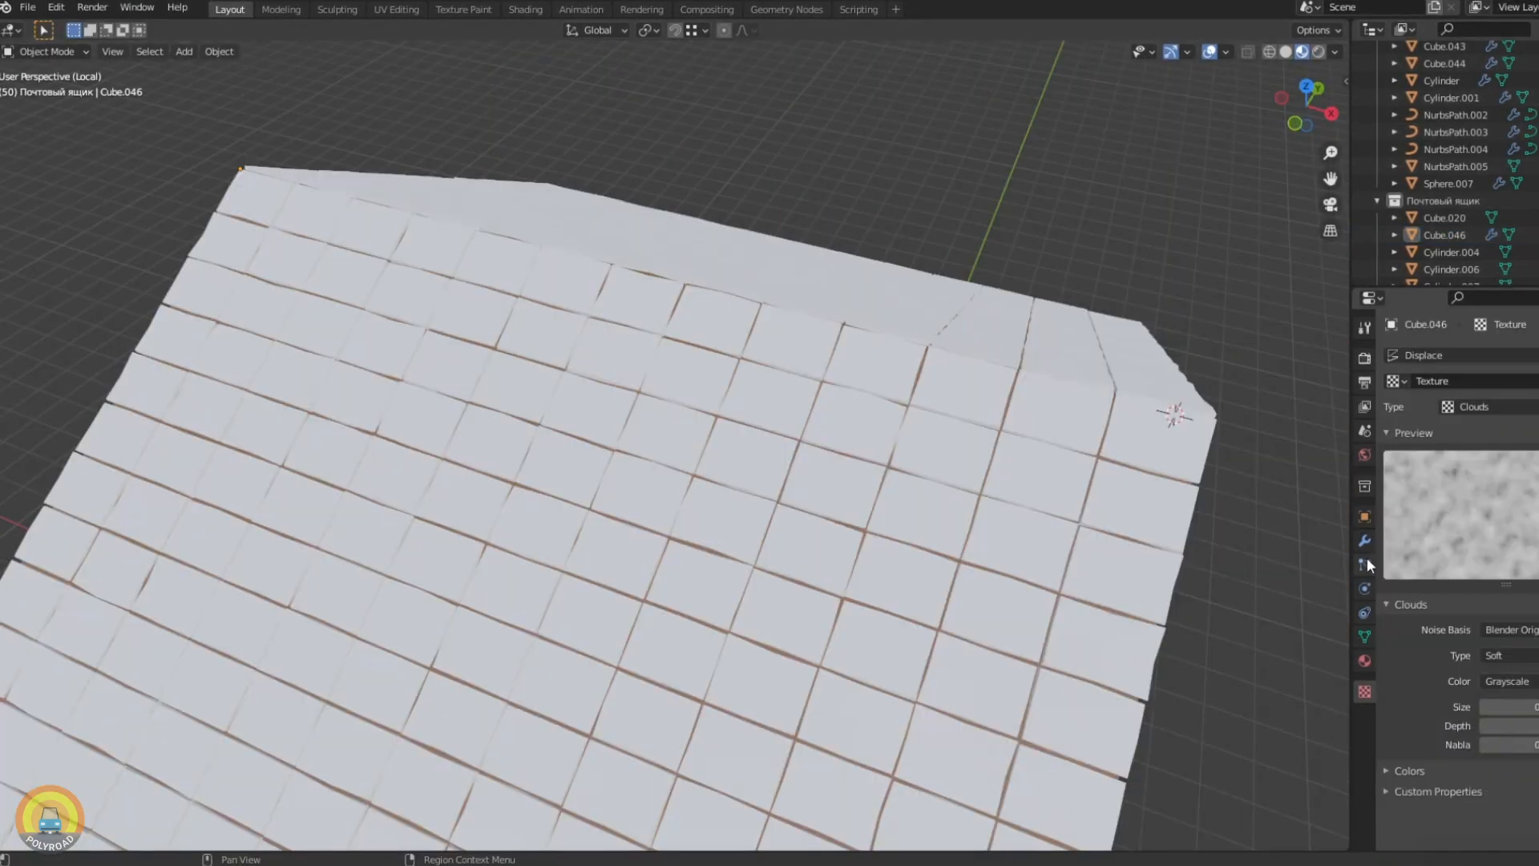
Lower the Displace modifier's strength on the roof tiles so they are only slightly uneven
{"action": "left_click", "coordinate": [1364, 540]}
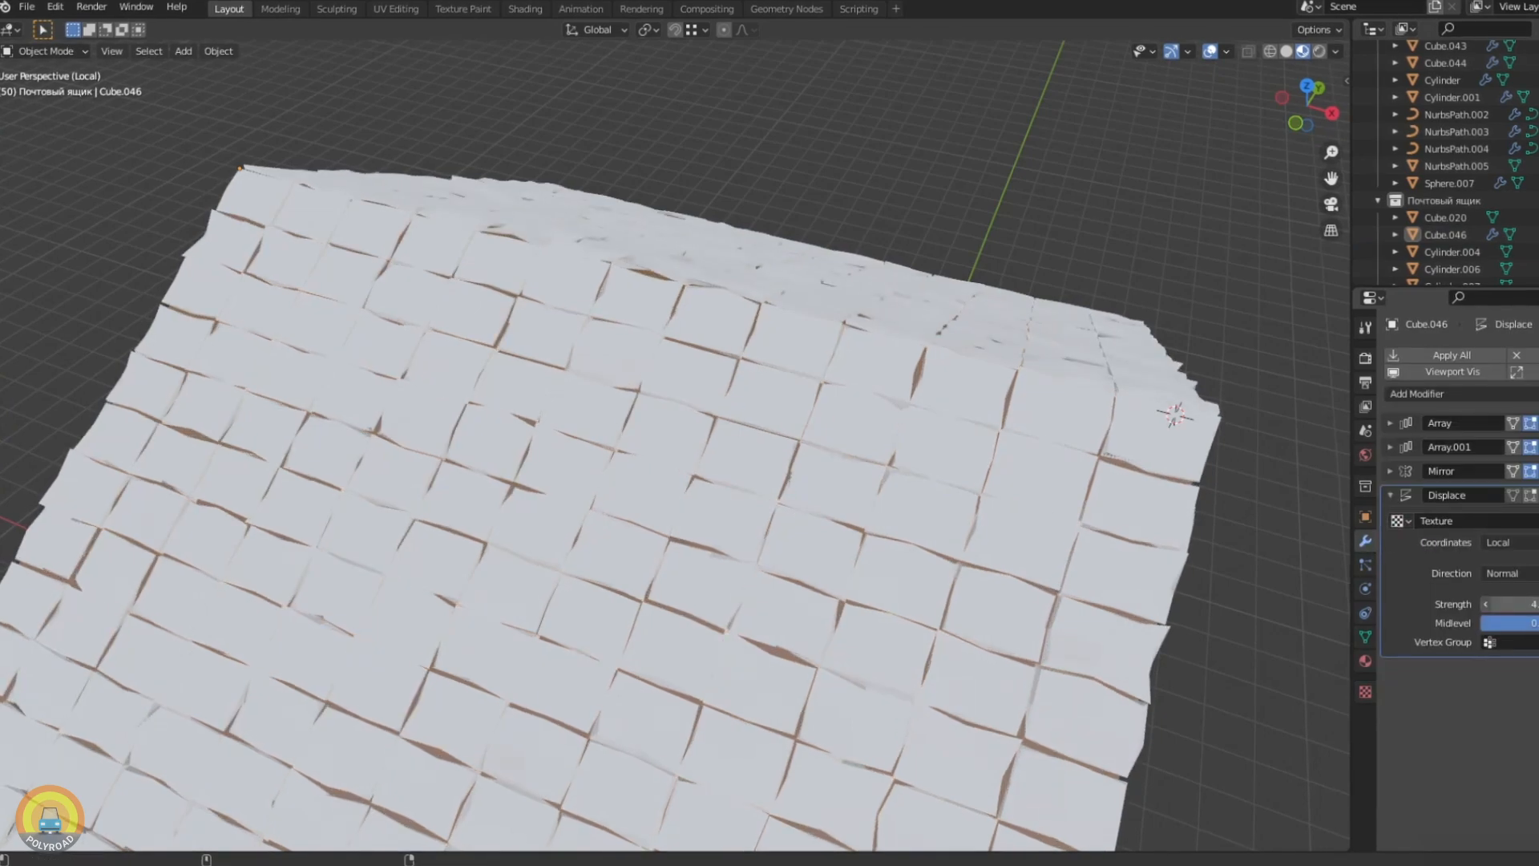
{"action": "left_click_drag", "start_coordinate": [1510, 603], "coordinate": [1443, 603]}
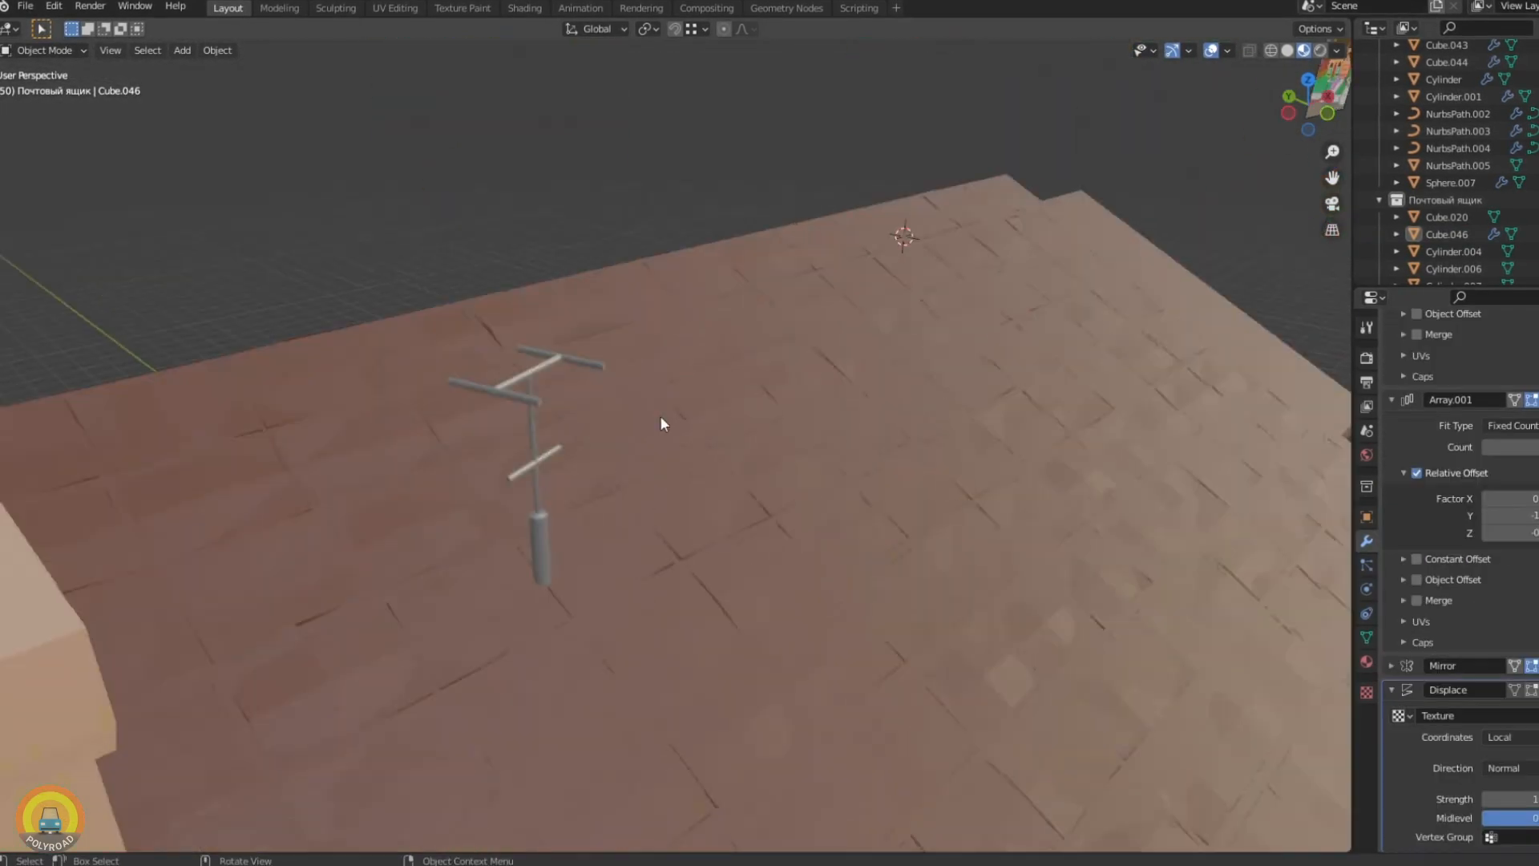
{"action": "middle_click_drag", "start_coordinate": [662, 425], "coordinate": [586, 491]}
{"action": "scroll", "coordinate": [756, 385], "scroll_direction": "down", "scroll_amount": 5}
{"action": "scroll", "coordinate": [584, 484], "scroll_direction": "down", "scroll_amount": 2}
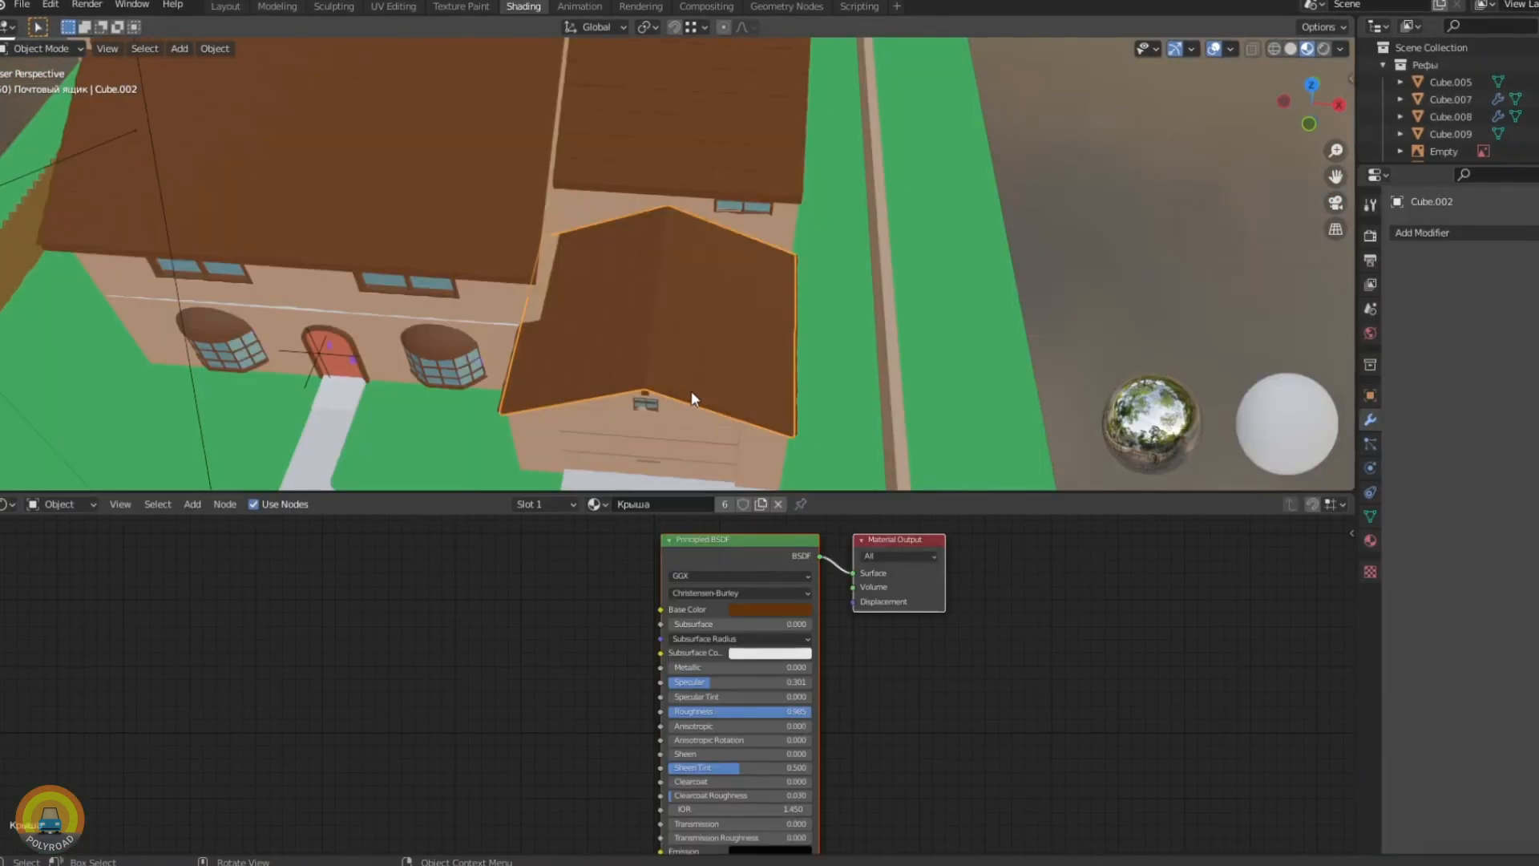
Copy Color1 to Color2 in the Mix node of the Крыша рандом roof material and open Color2 for editing
{"action": "scroll", "coordinate": [766, 628], "scroll_direction": "up", "scroll_amount": 2}
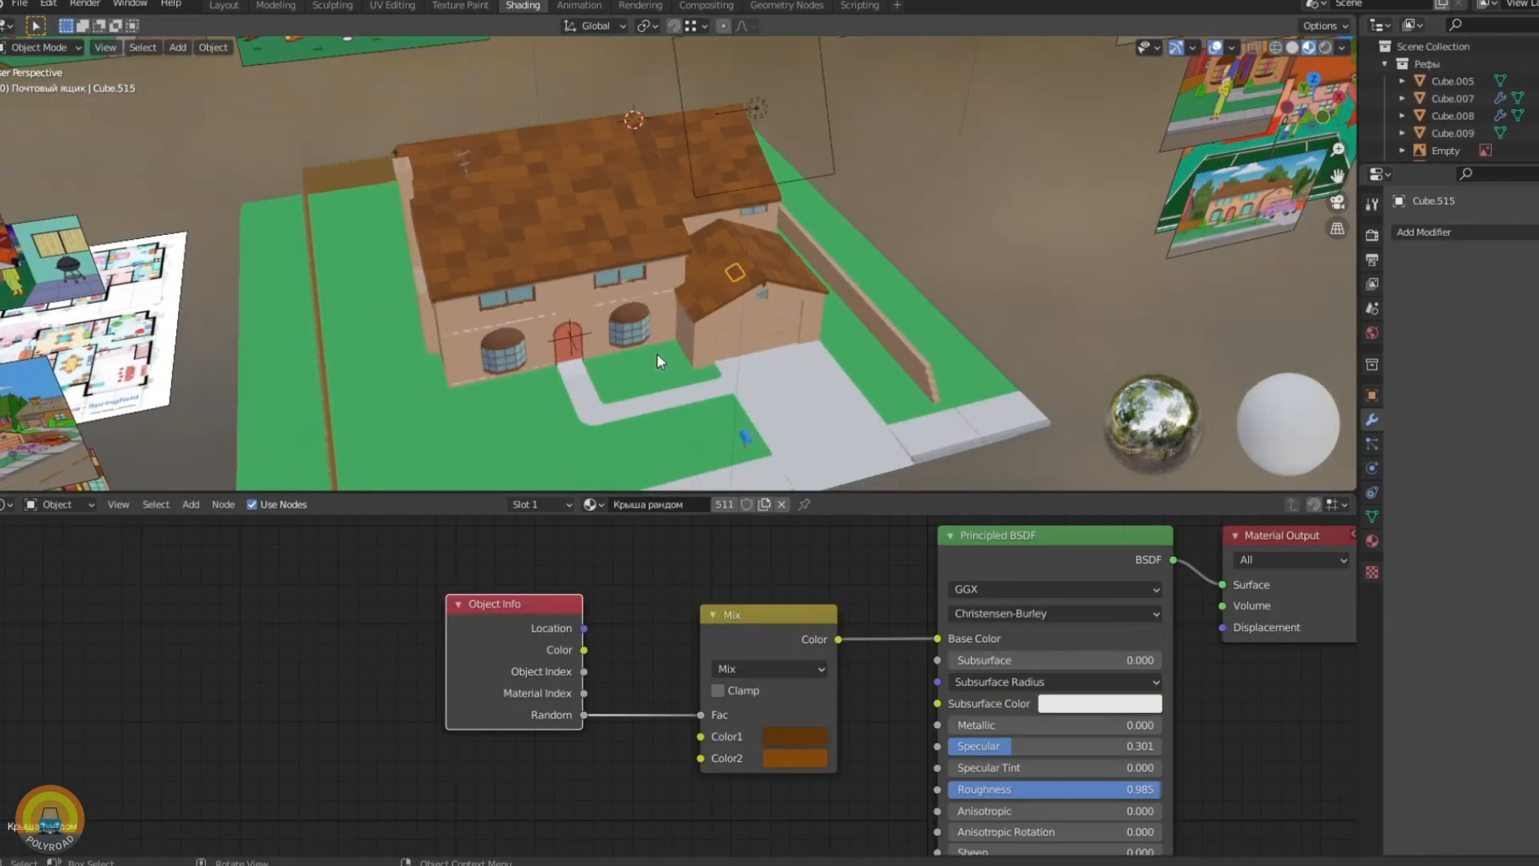
{"action": "middle_click_drag", "start_coordinate": [657, 353], "coordinate": [670, 254]}
{"action": "scroll", "coordinate": [669, 256], "scroll_direction": "up", "scroll_amount": 3}
{"action": "scroll", "coordinate": [669, 258], "scroll_direction": "down", "scroll_amount": 2}
{"action": "key", "text": "ctrl+c"}
{"action": "key", "text": "ctrl+v"}
{"action": "left_click", "coordinate": [791, 759]}
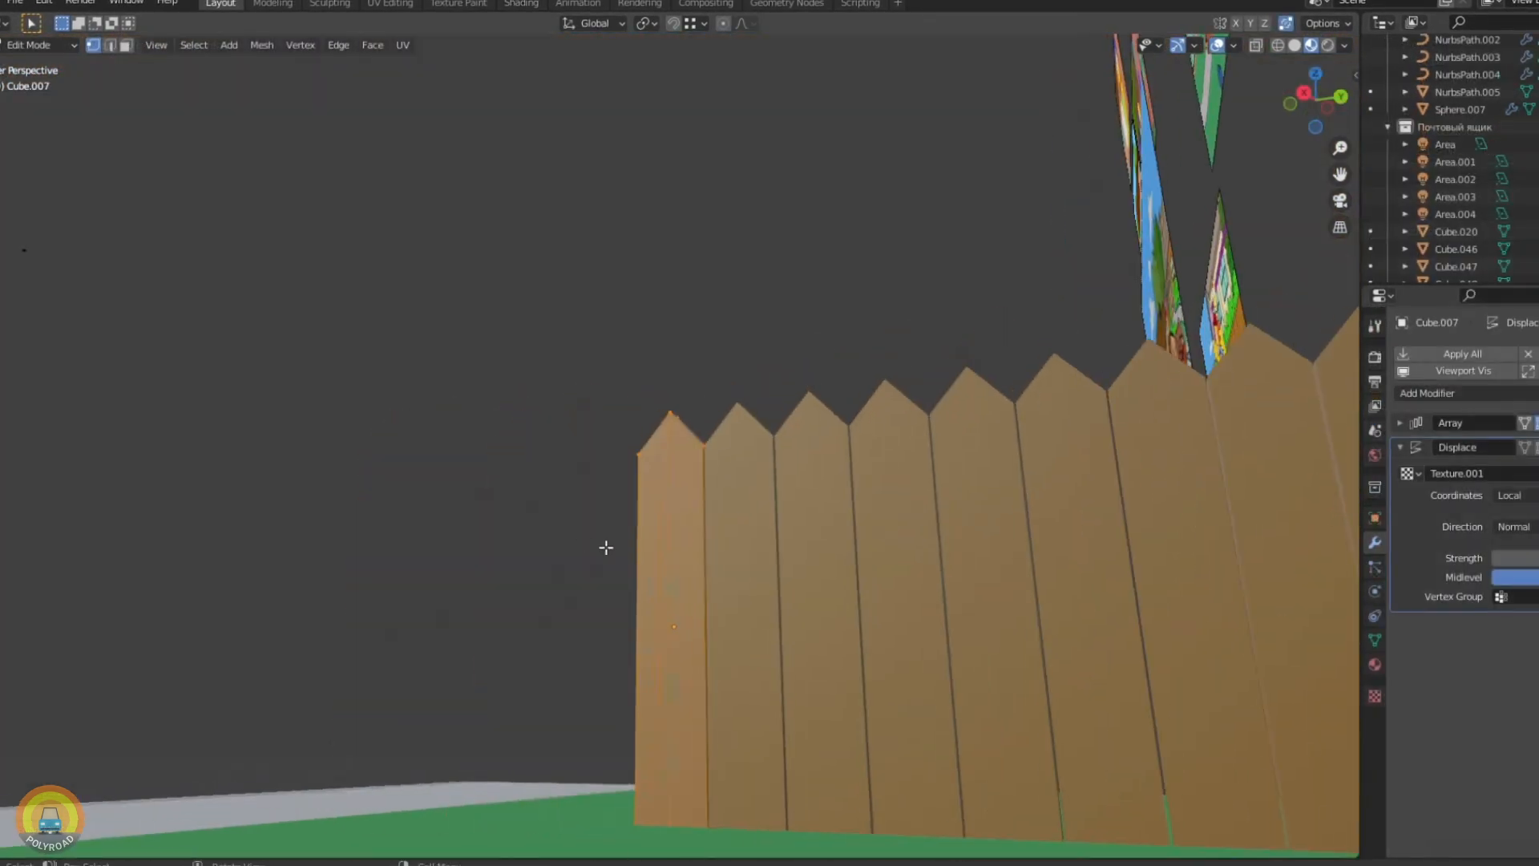
Add three evenly spaced horizontal loop cuts to the first plank of the fence and return to Object Mode
{"action": "key", "text": "KP_3"}
{"action": "key", "text": "ctrl+r"}
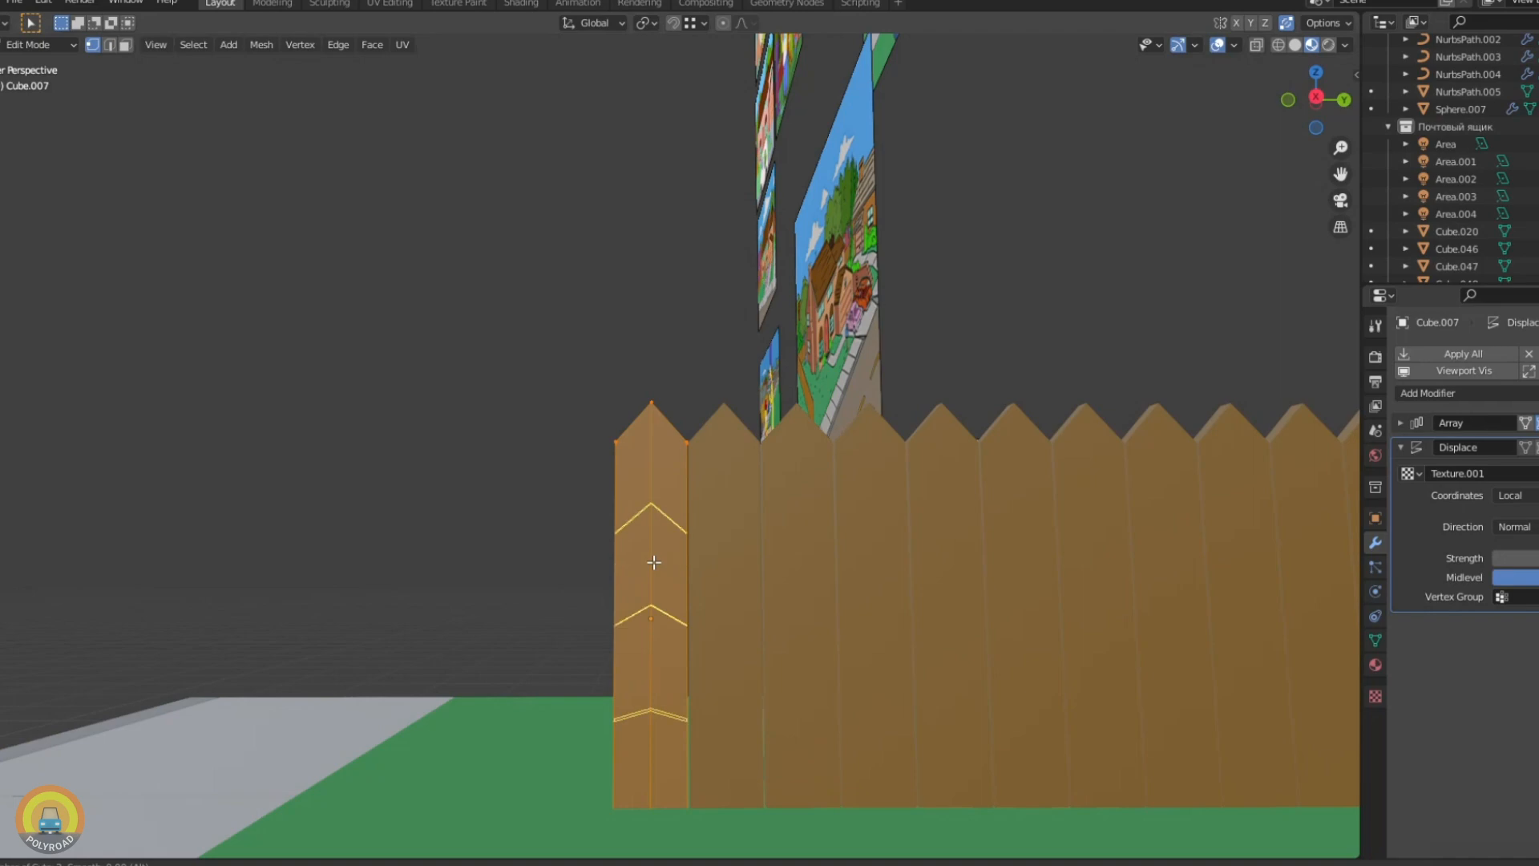
{"action": "left_click", "coordinate": [653, 562]}
{"action": "right_click", "coordinate": [653, 561]}
{"action": "key", "text": "Tab"}
{"action": "middle_click_drag", "start_coordinate": [654, 561], "coordinate": [534, 606]}
{"action": "left_click", "coordinate": [534, 606]}
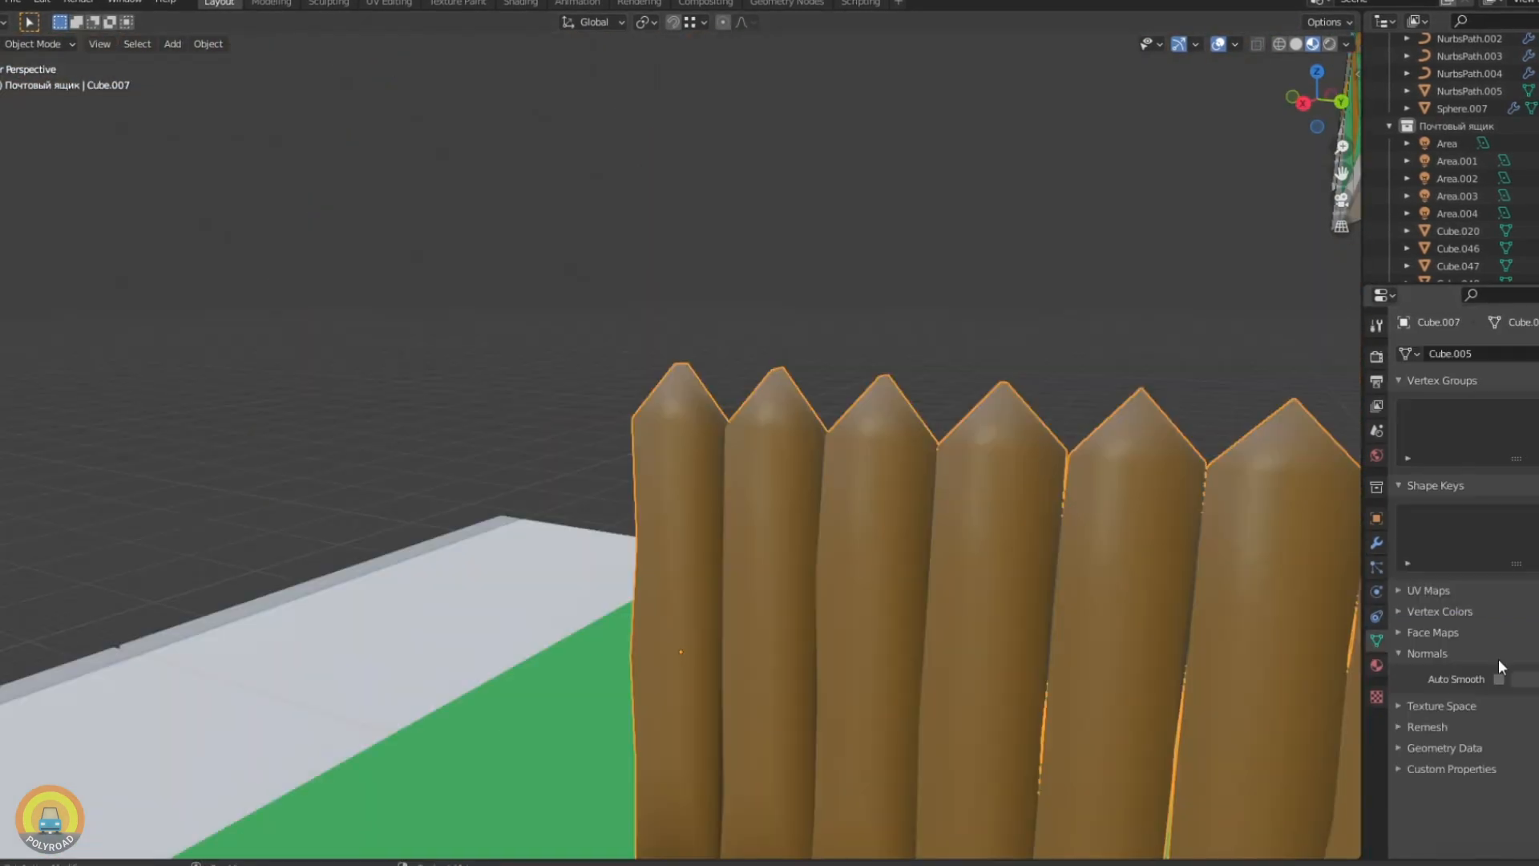
Enable Auto Smooth in the fence's normals settings
{"action": "left_click", "coordinate": [1499, 679]}
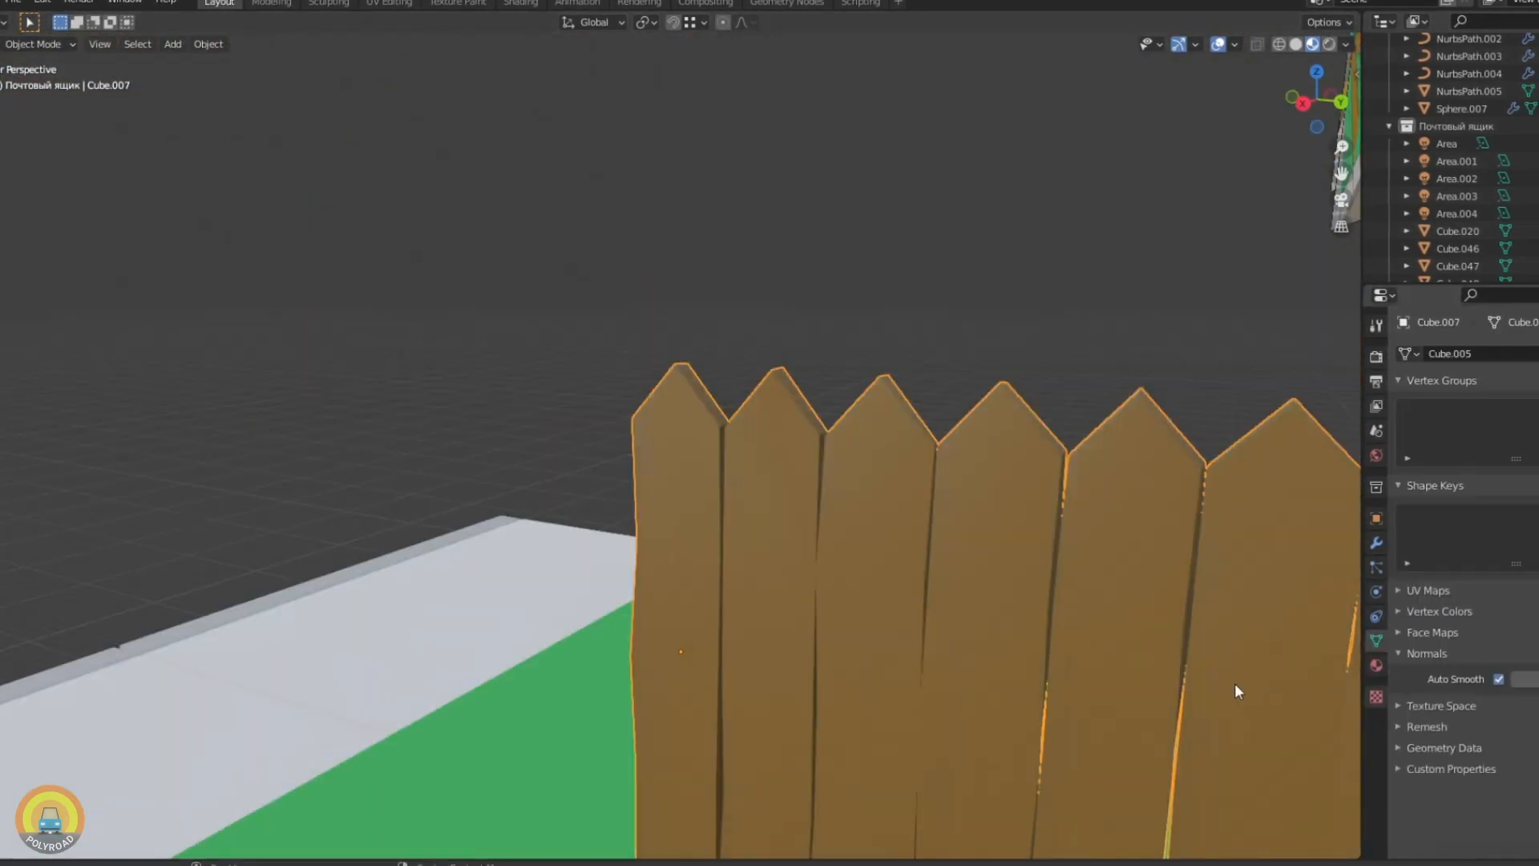
{"action": "scroll", "coordinate": [782, 550], "scroll_direction": "down", "scroll_amount": 5}
{"action": "middle_click_drag", "start_coordinate": [783, 550], "coordinate": [1013, 559]}
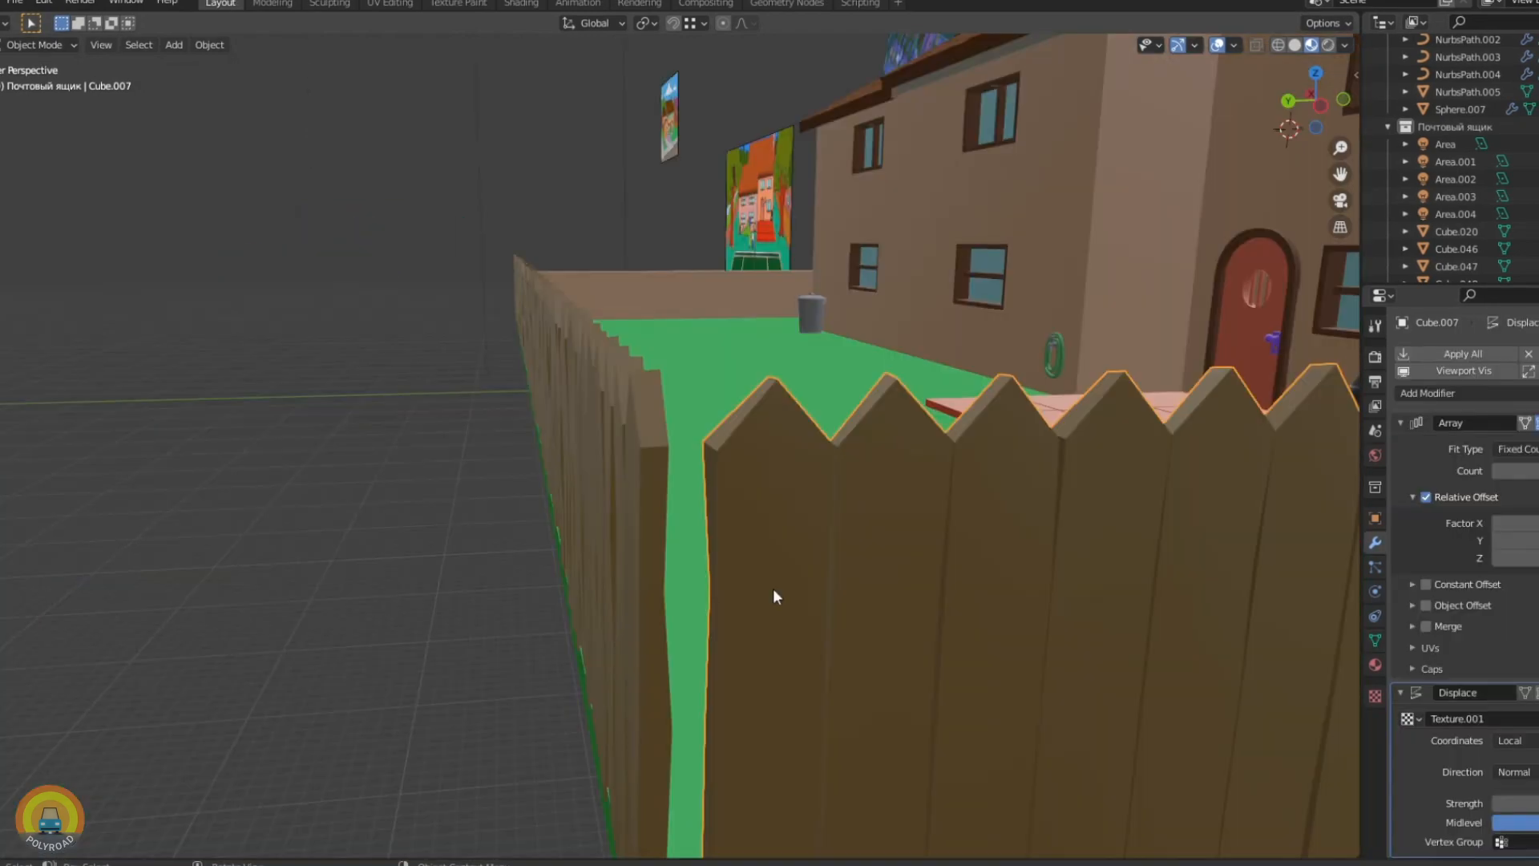
Scale the selected fence section along the Y axis at the fence corner
{"action": "key", "text": "s"}
{"action": "key", "text": "y"}
{"action": "left_click", "coordinate": [751, 591]}
{"action": "middle_click_drag", "start_coordinate": [727, 520], "coordinate": [589, 522]}
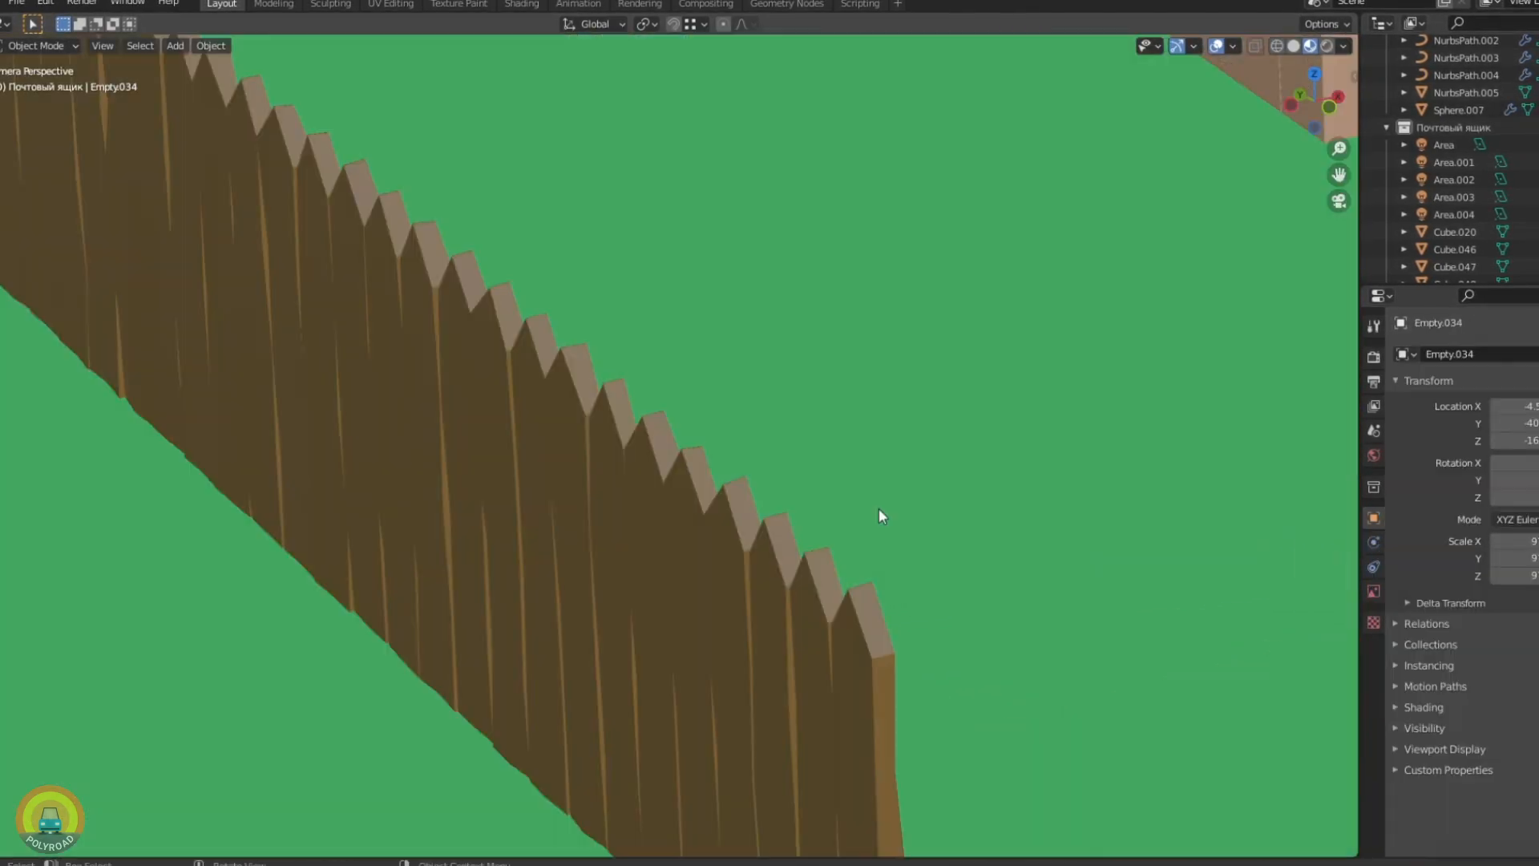
Deselect the fence and save the file
{"action": "scroll", "coordinate": [963, 556], "scroll_direction": "down", "scroll_amount": 3}
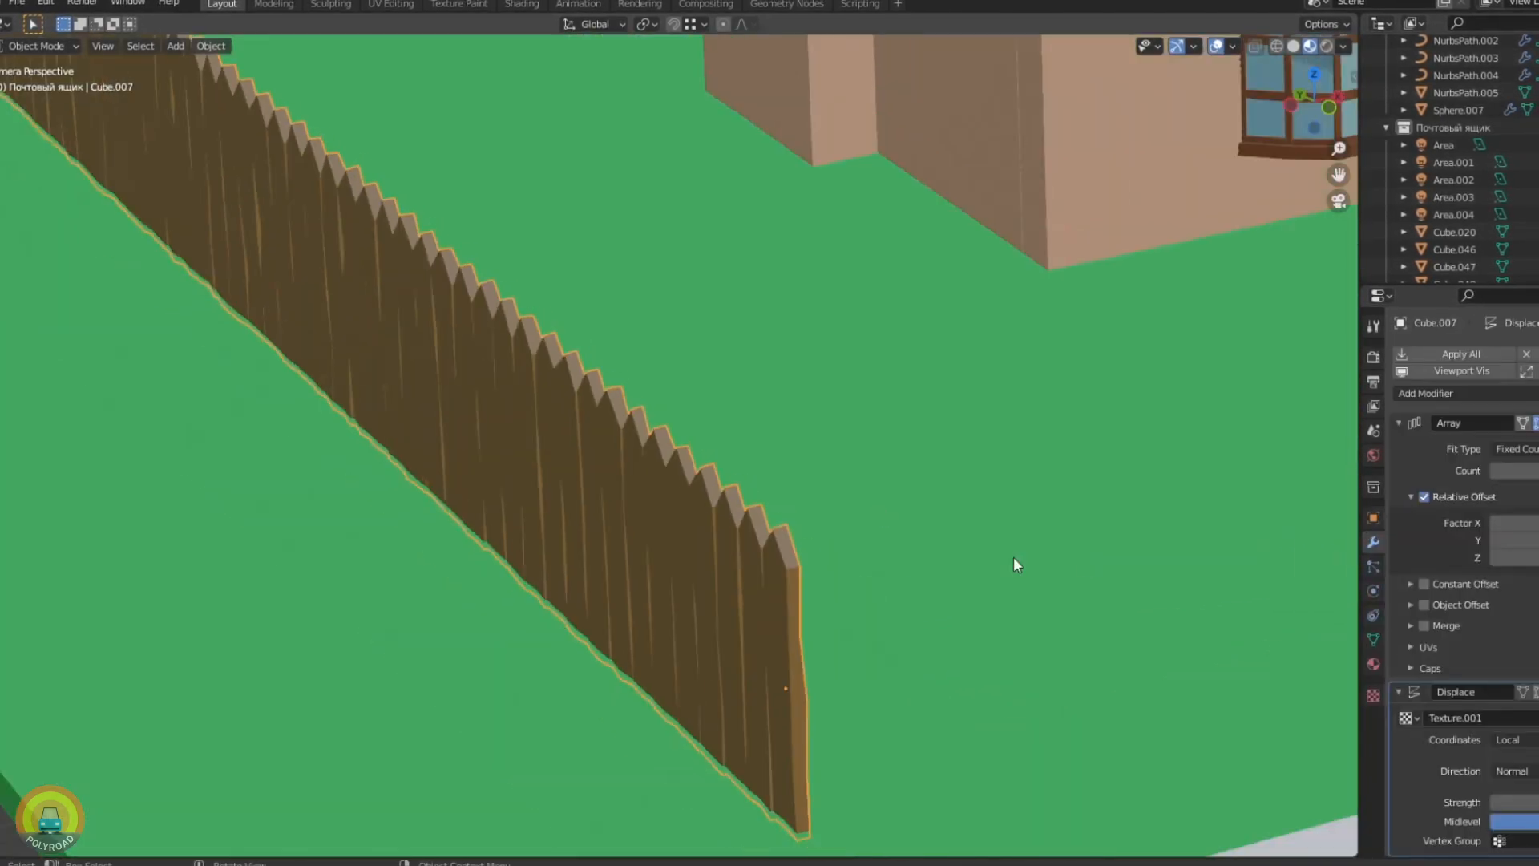
{"action": "left_click", "coordinate": [1011, 614]}
{"action": "scroll", "coordinate": [1011, 614], "scroll_direction": "down", "scroll_amount": 3}
{"action": "key", "text": "ctrl+s"}
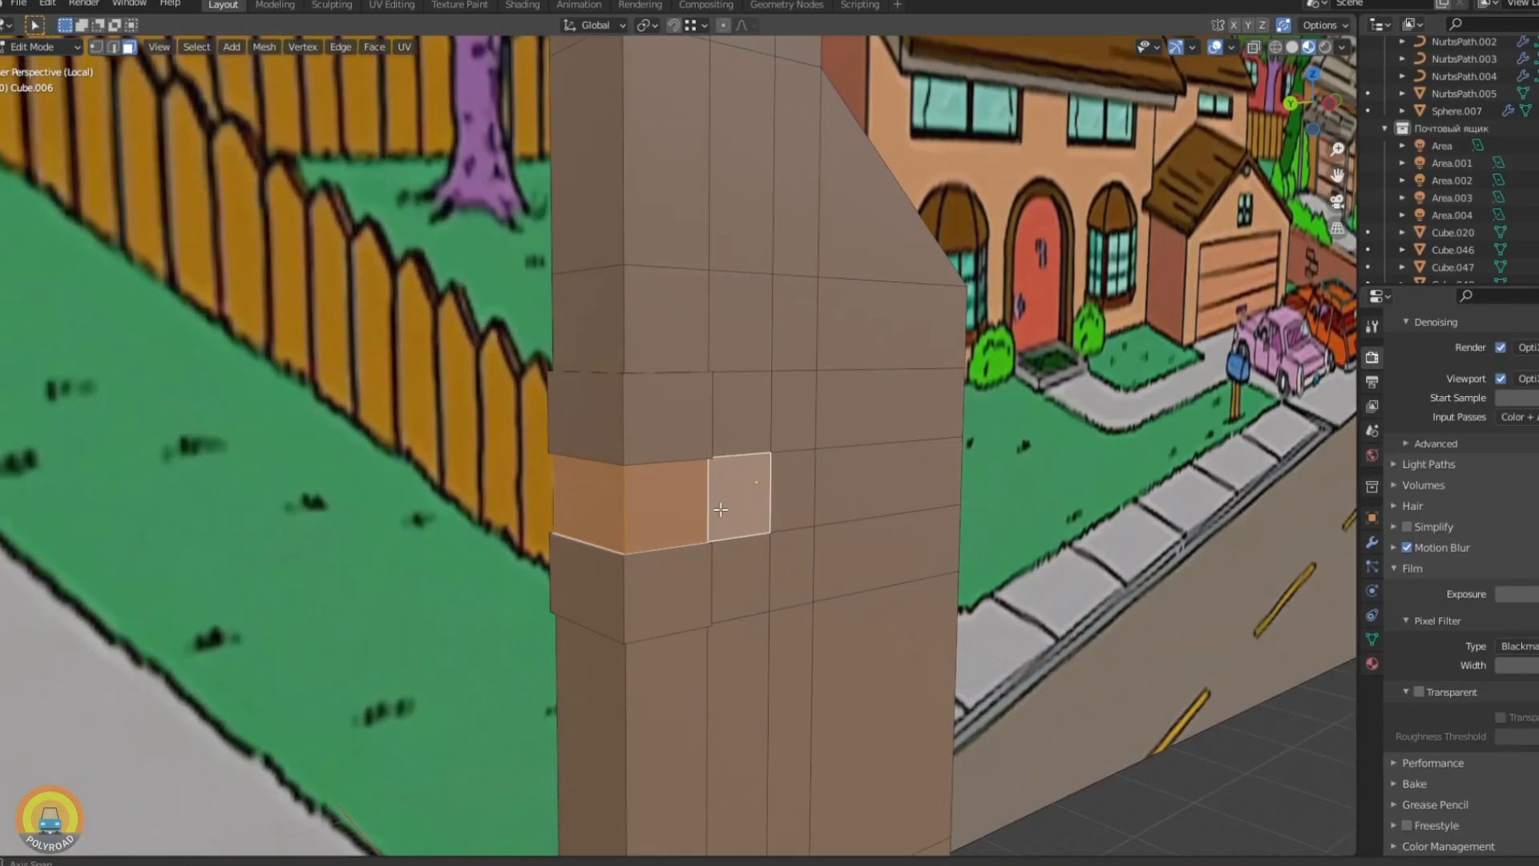
Extrude the selected faces around the chimney corner along their normals by about 0.4 m to form raised bricks
{"action": "key", "text": "alt+e"}
{"action": "left_click", "coordinate": [720, 509]}
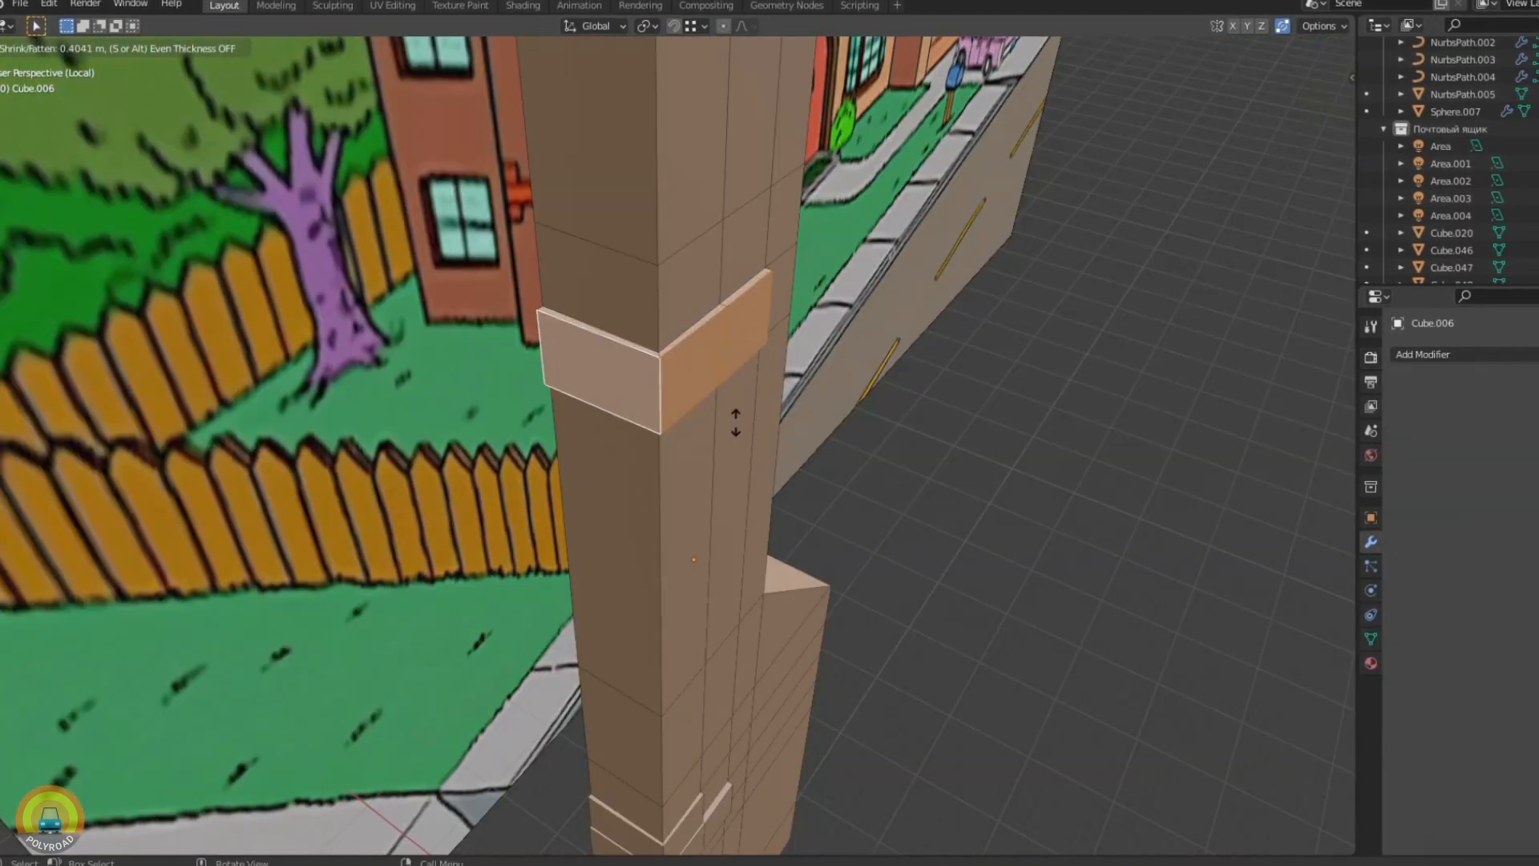
{"action": "left_click", "coordinate": [735, 422]}
{"action": "middle_click_drag", "start_coordinate": [734, 422], "coordinate": [593, 305]}
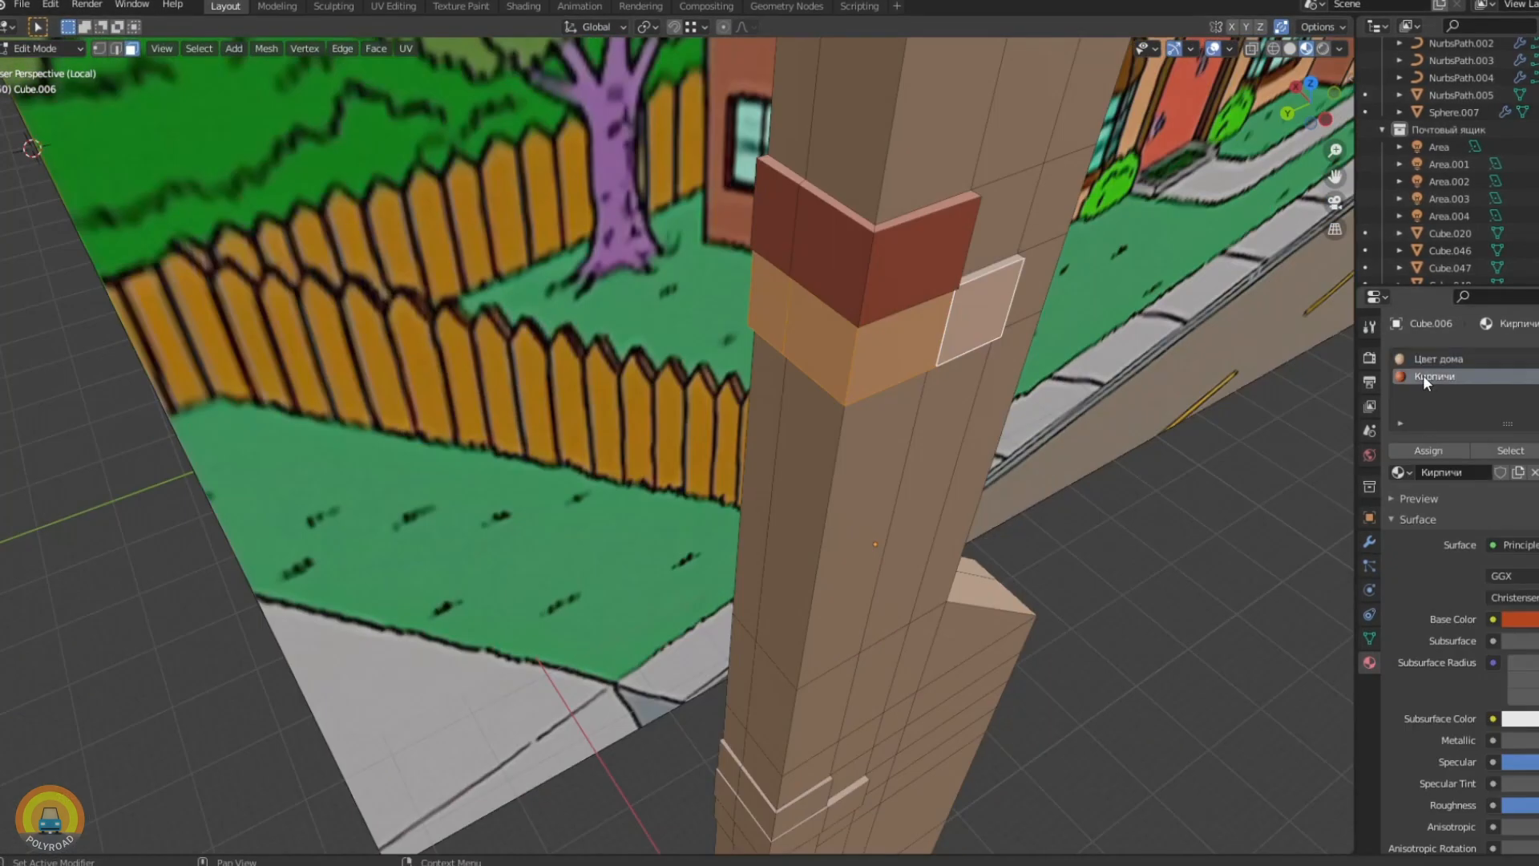
Select the raised brick faces on the chimney, including their edges, and assign them the Кирпичи material
{"action": "middle_click_drag", "start_coordinate": [561, 321], "coordinate": [654, 538]}
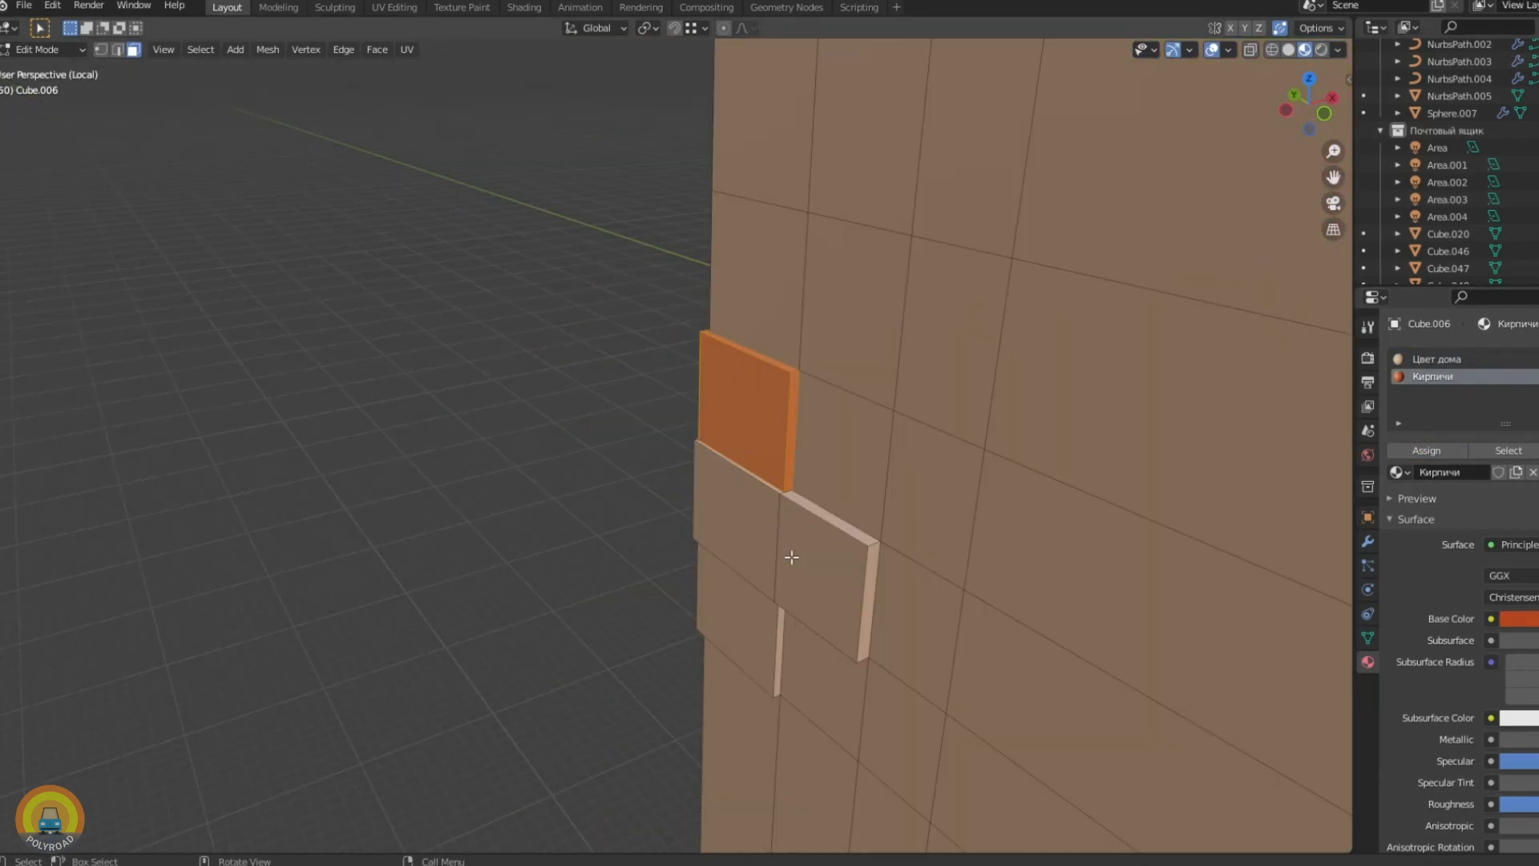
{"action": "key", "text": "ctrl+KP_Add"}
{"action": "key", "text": "ctrl+KP_Add"}
{"action": "key", "text": "ctrl+KP_Subtract"}
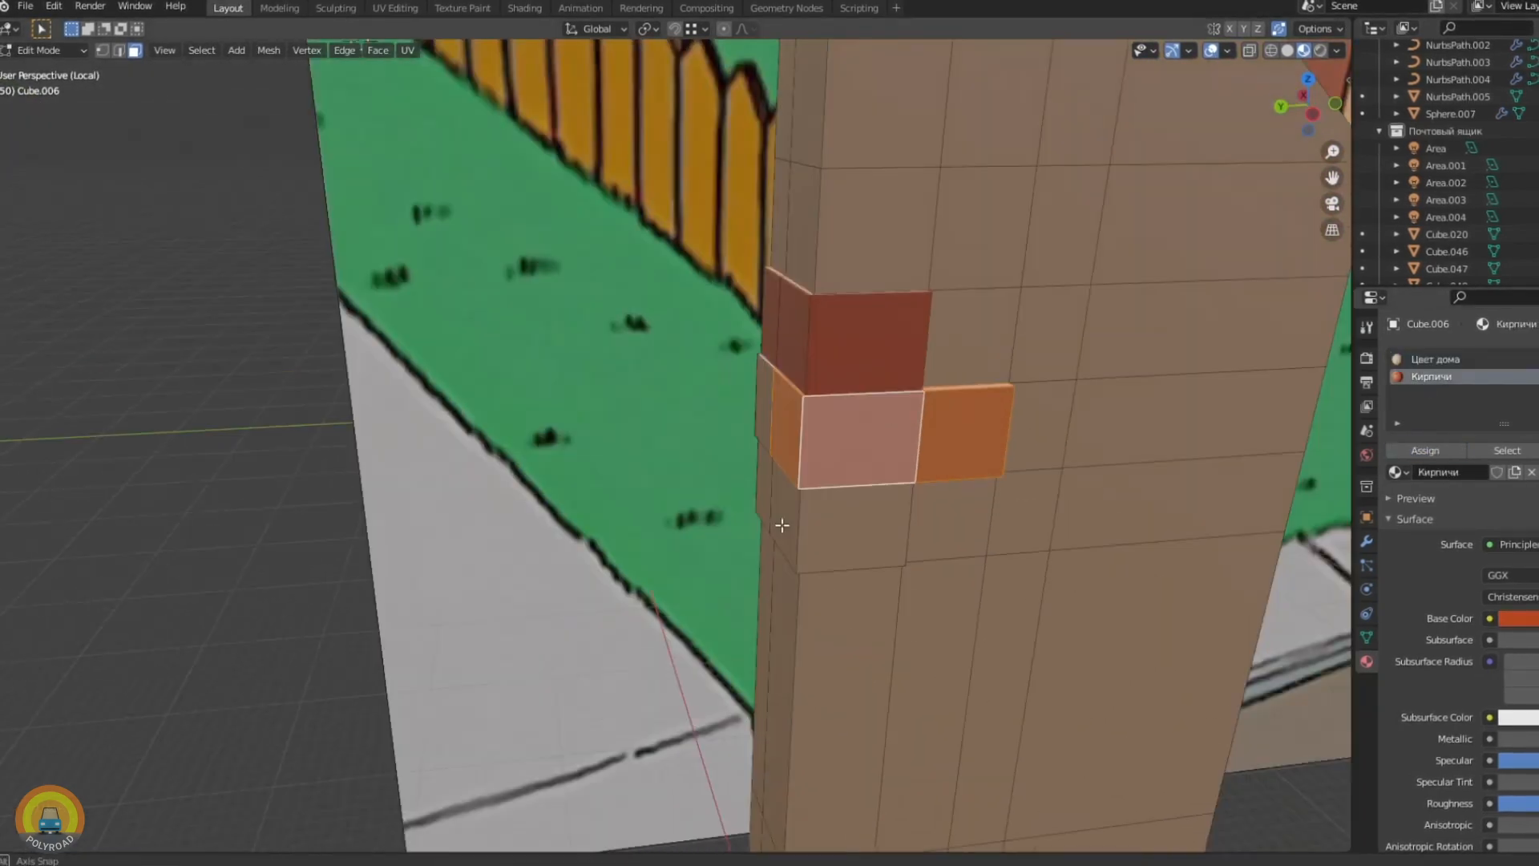
{"action": "scroll", "coordinate": [726, 430], "scroll_direction": "up", "scroll_amount": 3}
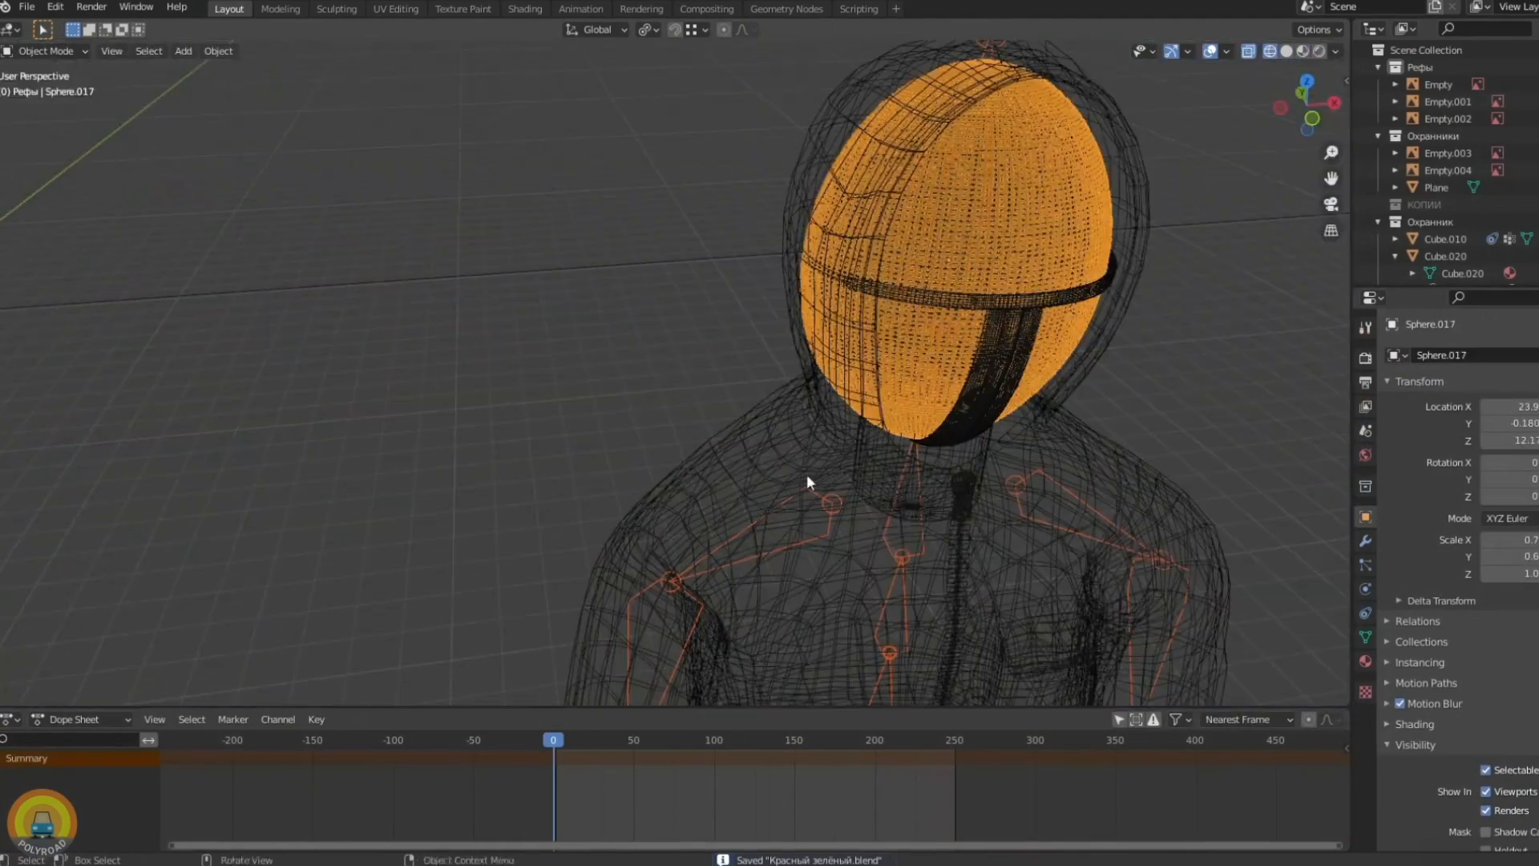
Switch to the red-suited guard scene, add the neck part to the mask selection, and rotate the selected parts about the Z axis
{"action": "left_click", "coordinate": [906, 520], "text": "shift"}
{"action": "scroll", "coordinate": [878, 348], "scroll_direction": "up", "scroll_amount": 5}
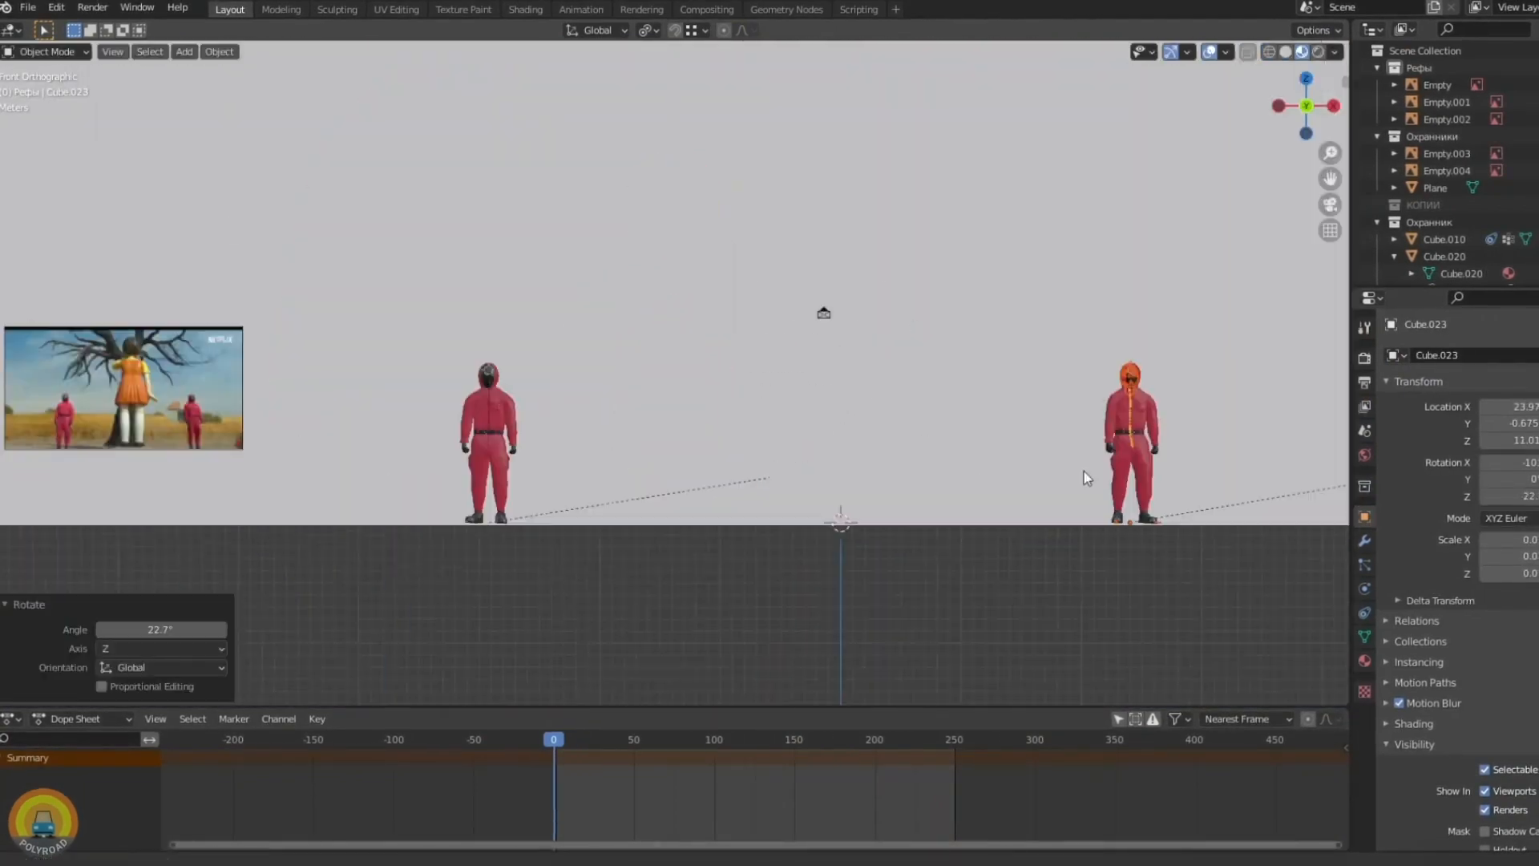
{"action": "key", "text": "r"}
{"action": "key", "text": "z"}
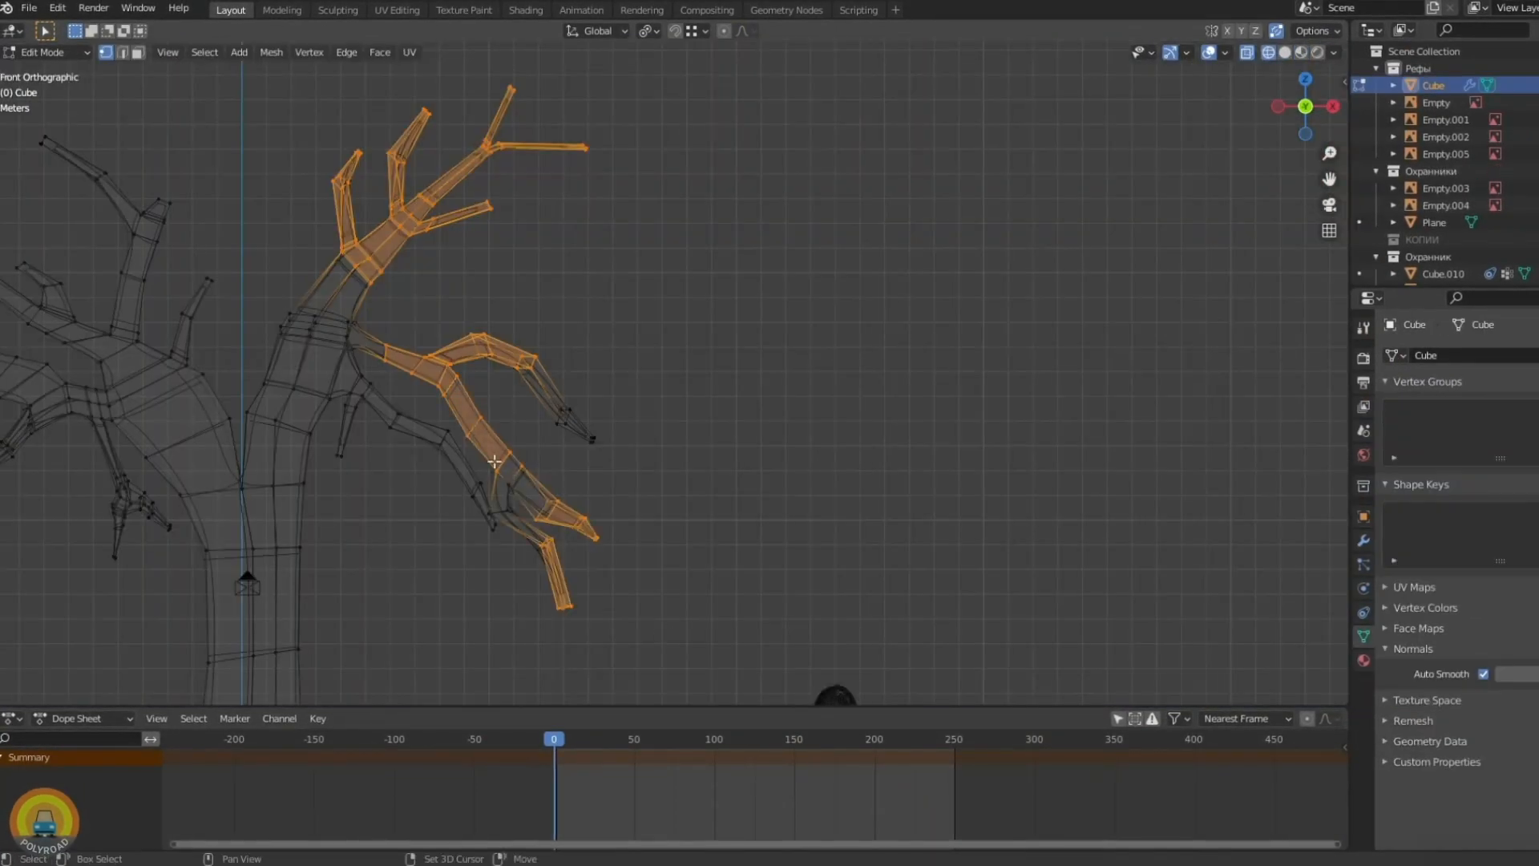
{"action": "scroll", "coordinate": [592, 382], "scroll_direction": "up", "scroll_amount": 2}
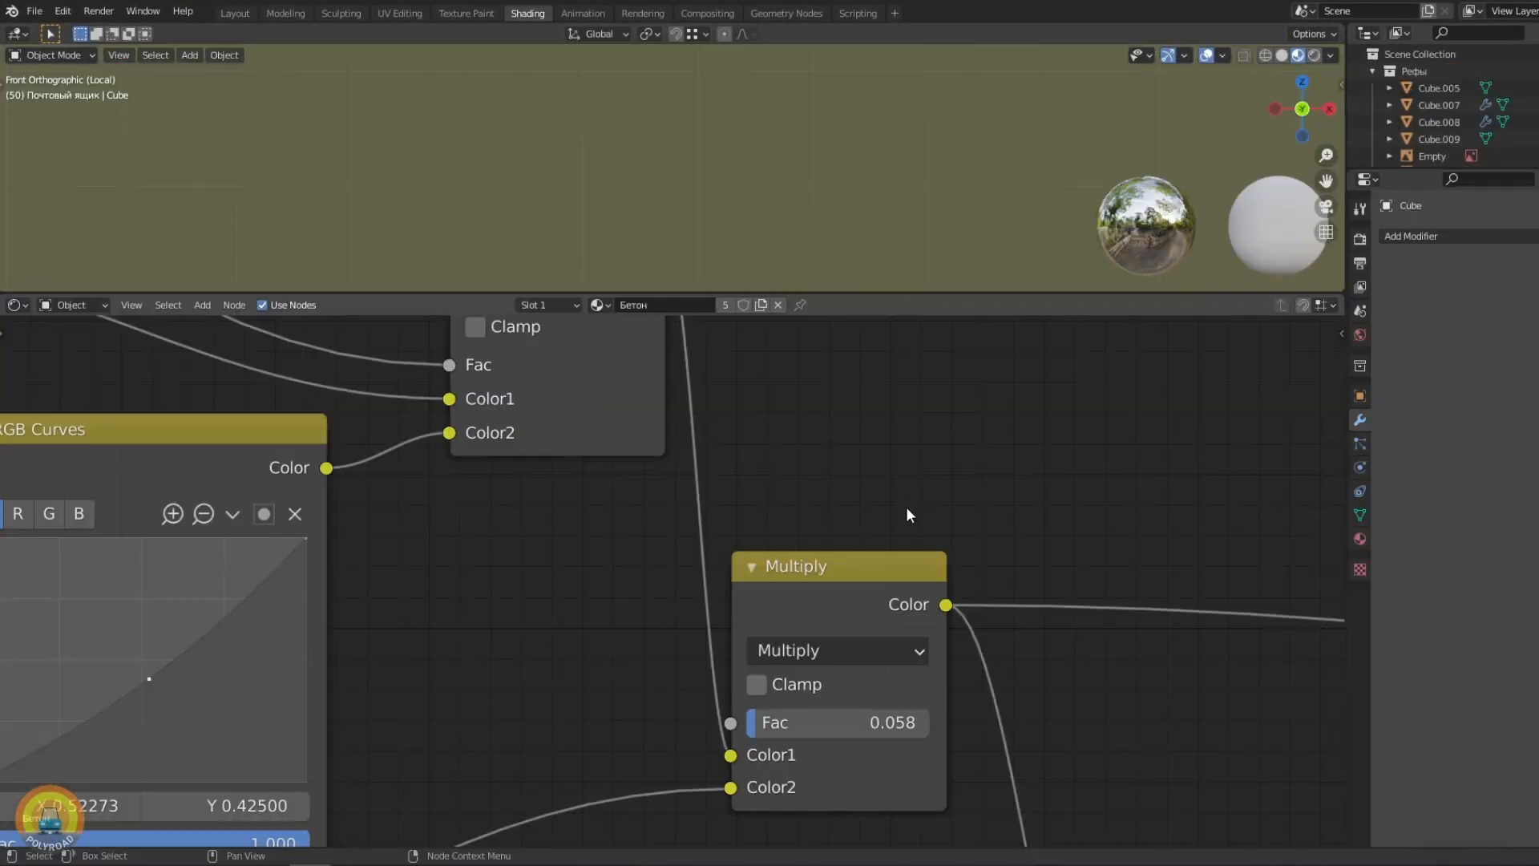
Select the last ColorRamp stop at position 1.000 in the Бетон wall material and open its color for editing
{"action": "scroll", "coordinate": [906, 514], "scroll_direction": "down", "scroll_amount": 8}
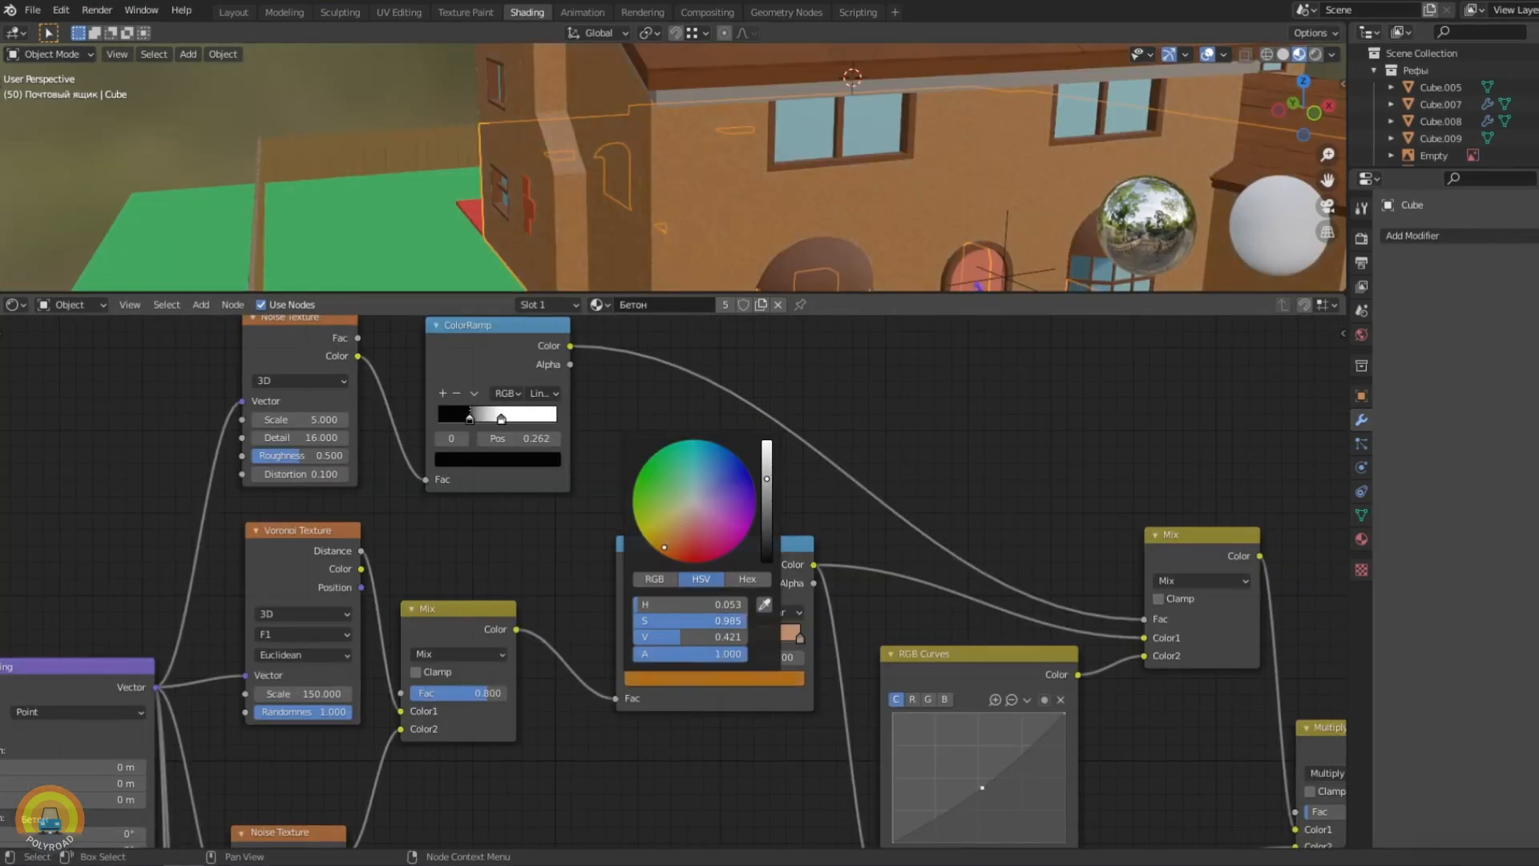
{"action": "left_click", "coordinate": [799, 639]}
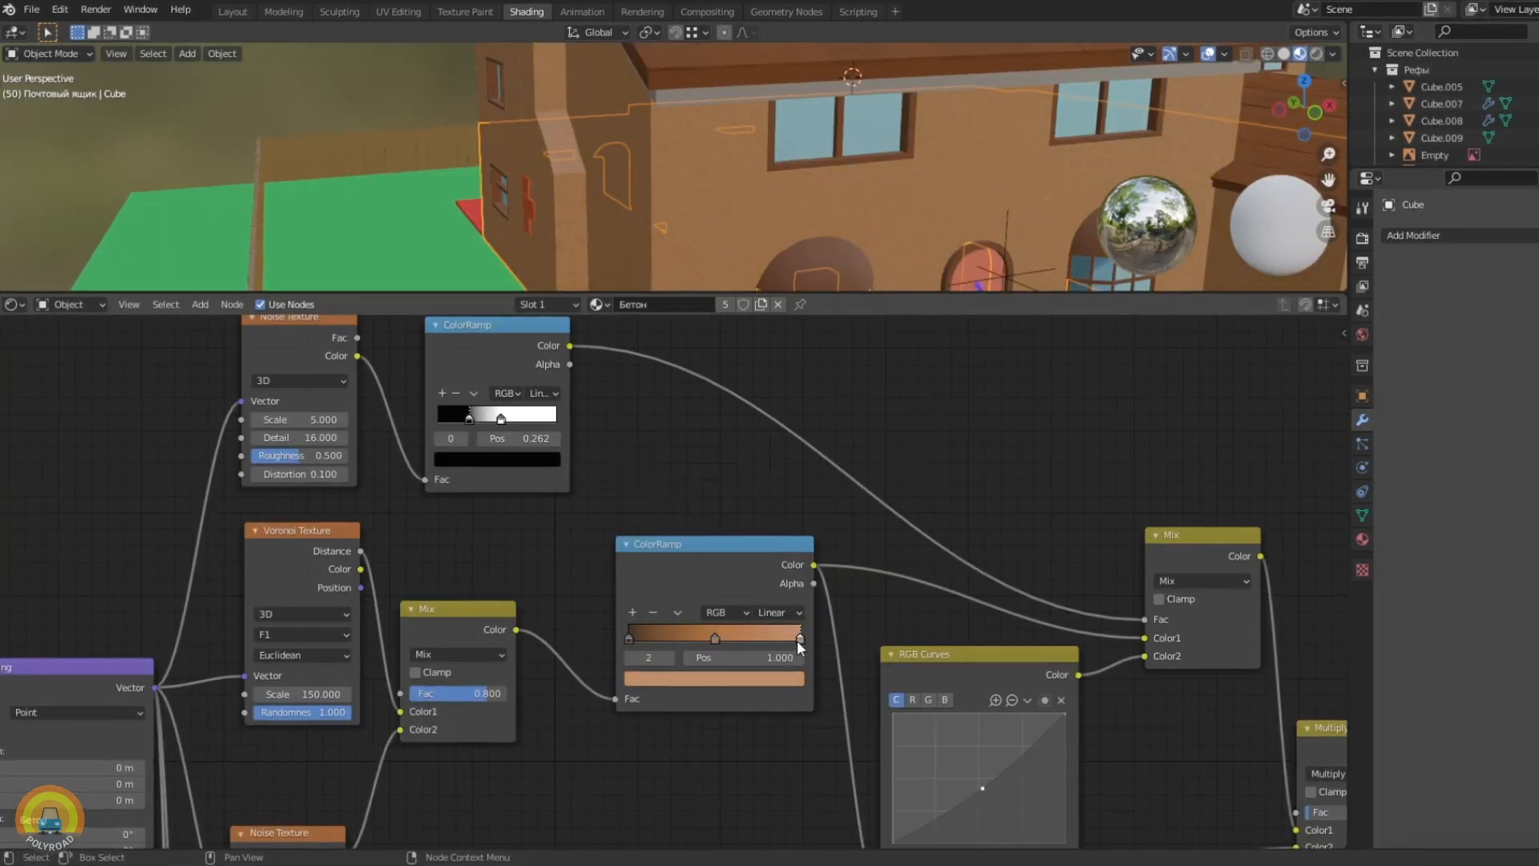
{"action": "left_click", "coordinate": [779, 679]}
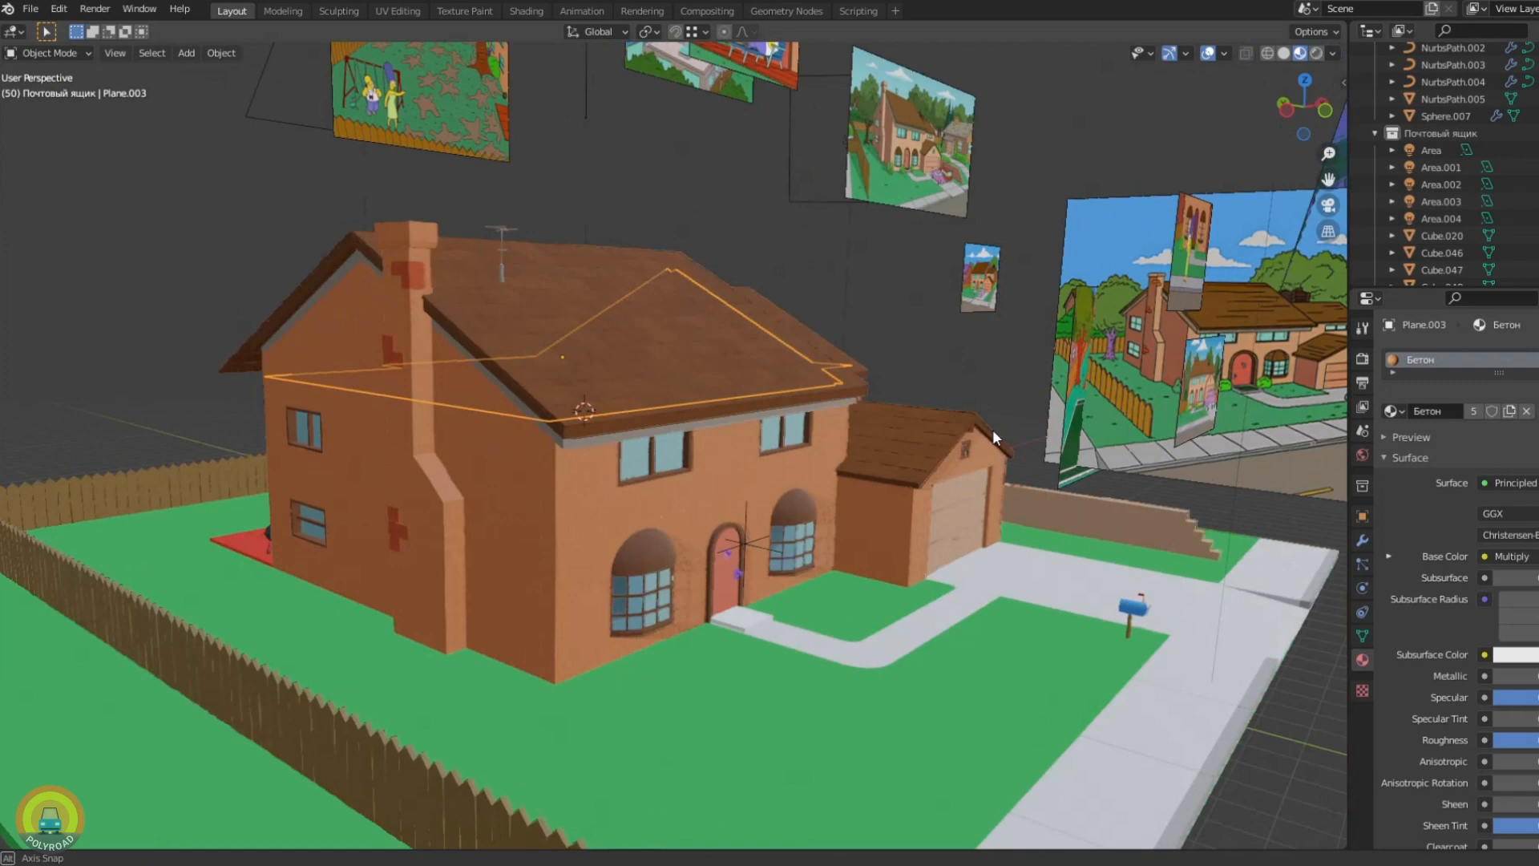
Save the textured house scene
{"action": "mouse_move", "coordinate": [665, 412]}
{"action": "middle_mouse_down"}
{"action": "mouse_move", "coordinate": [557, 435]}
{"action": "mouse_move", "coordinate": [695, 425]}
{"action": "middle_mouse_up"}
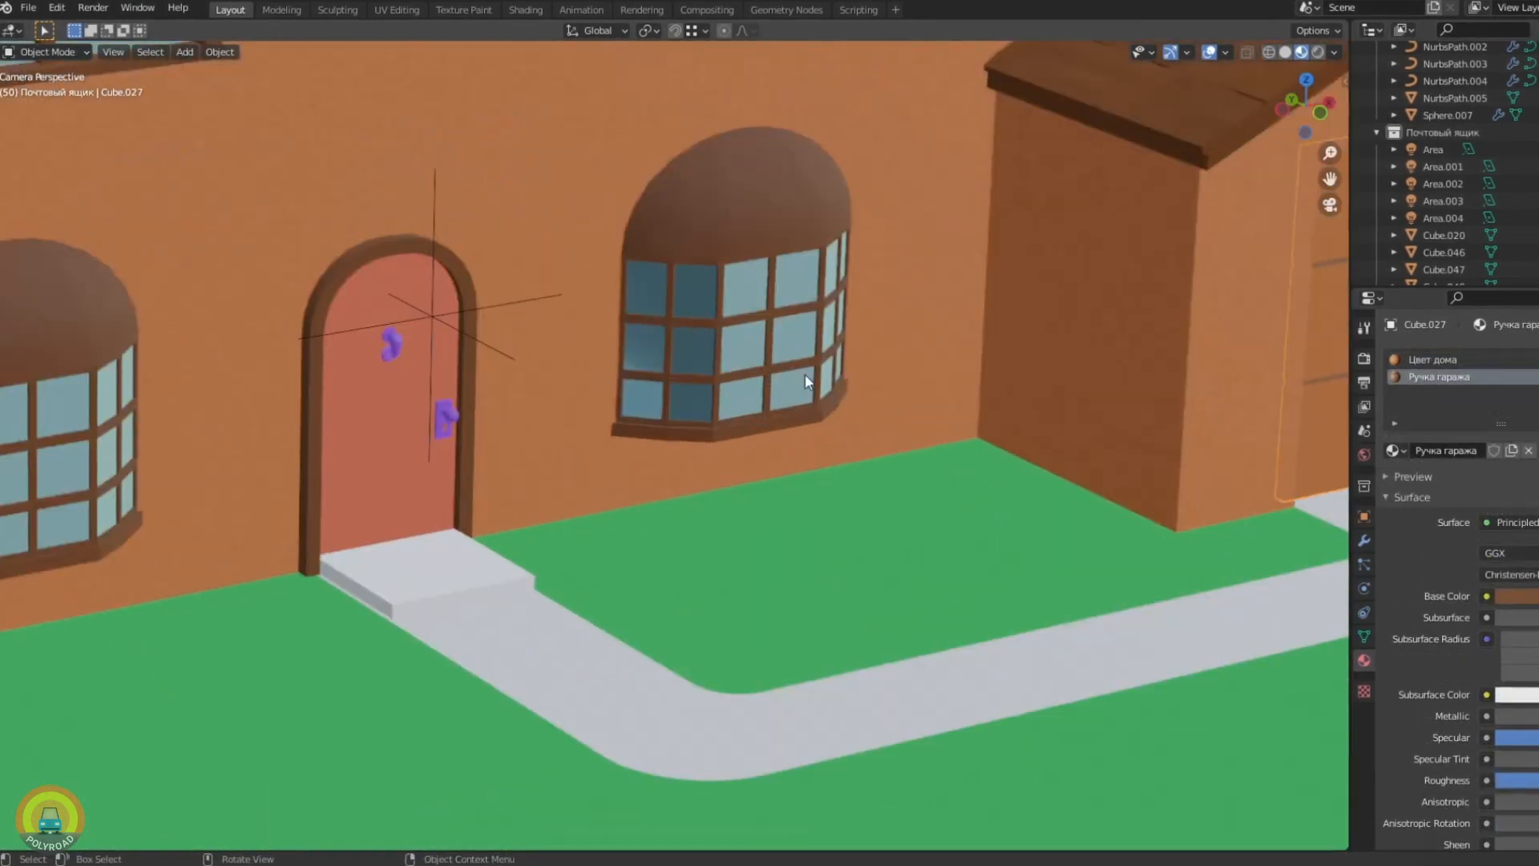
{"action": "key", "text": "ctrl+s"}
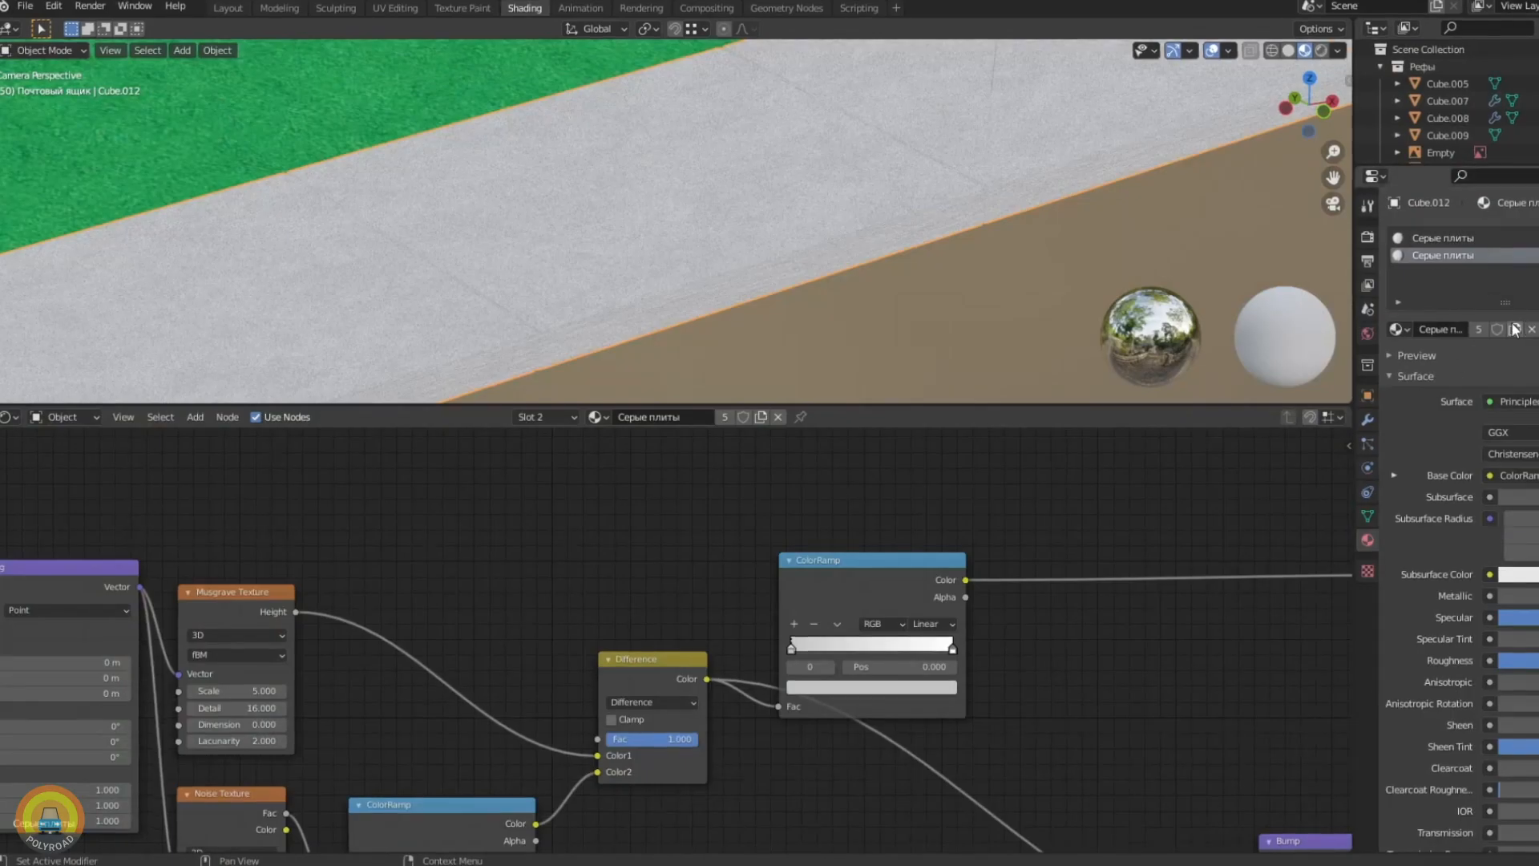
Name the separate copy of the Серые плиты material in the sidewalk's second slot Бордюр OK
{"action": "type", "text": "р OK"}
{"action": "key", "text": "Return"}
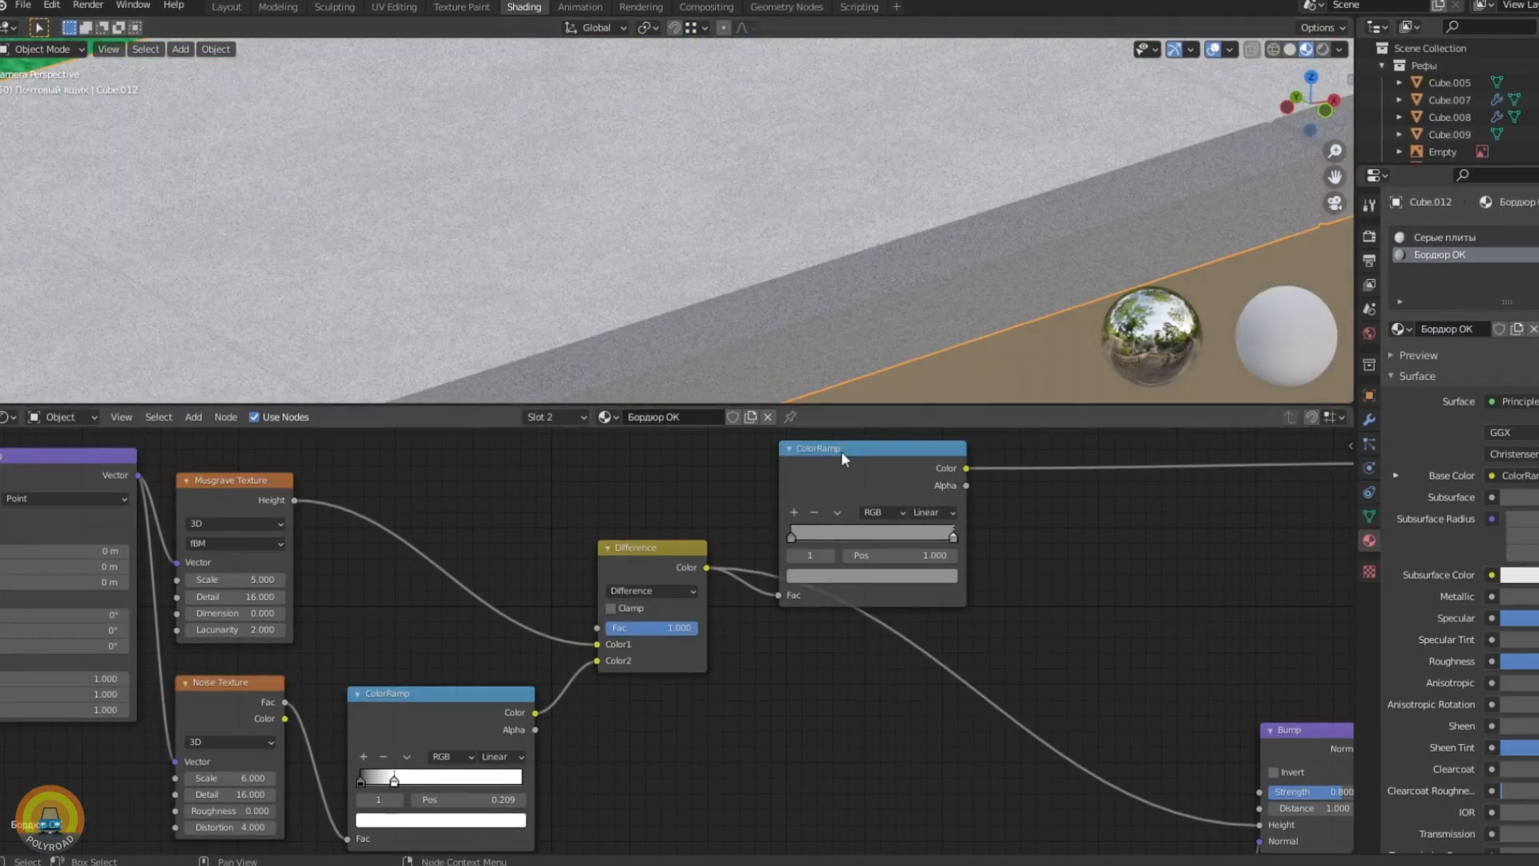
Open the color of the Бордюр OK material's ColorRamp stop at position 1.000 for editing
{"action": "left_click", "coordinate": [806, 575]}
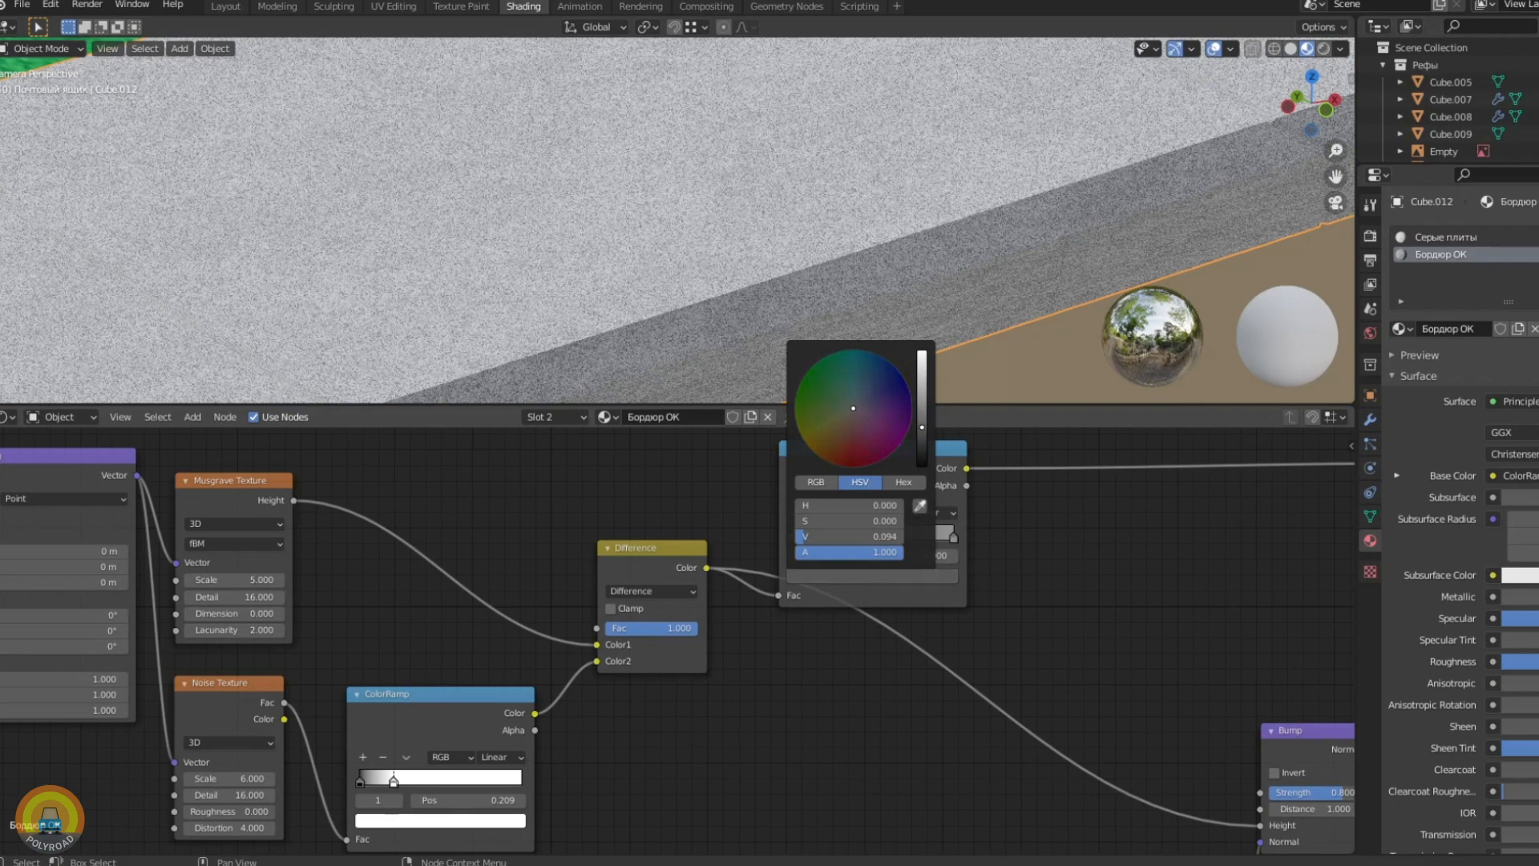
{"action": "scroll", "coordinate": [1009, 155], "scroll_direction": "down", "scroll_amount": 7}
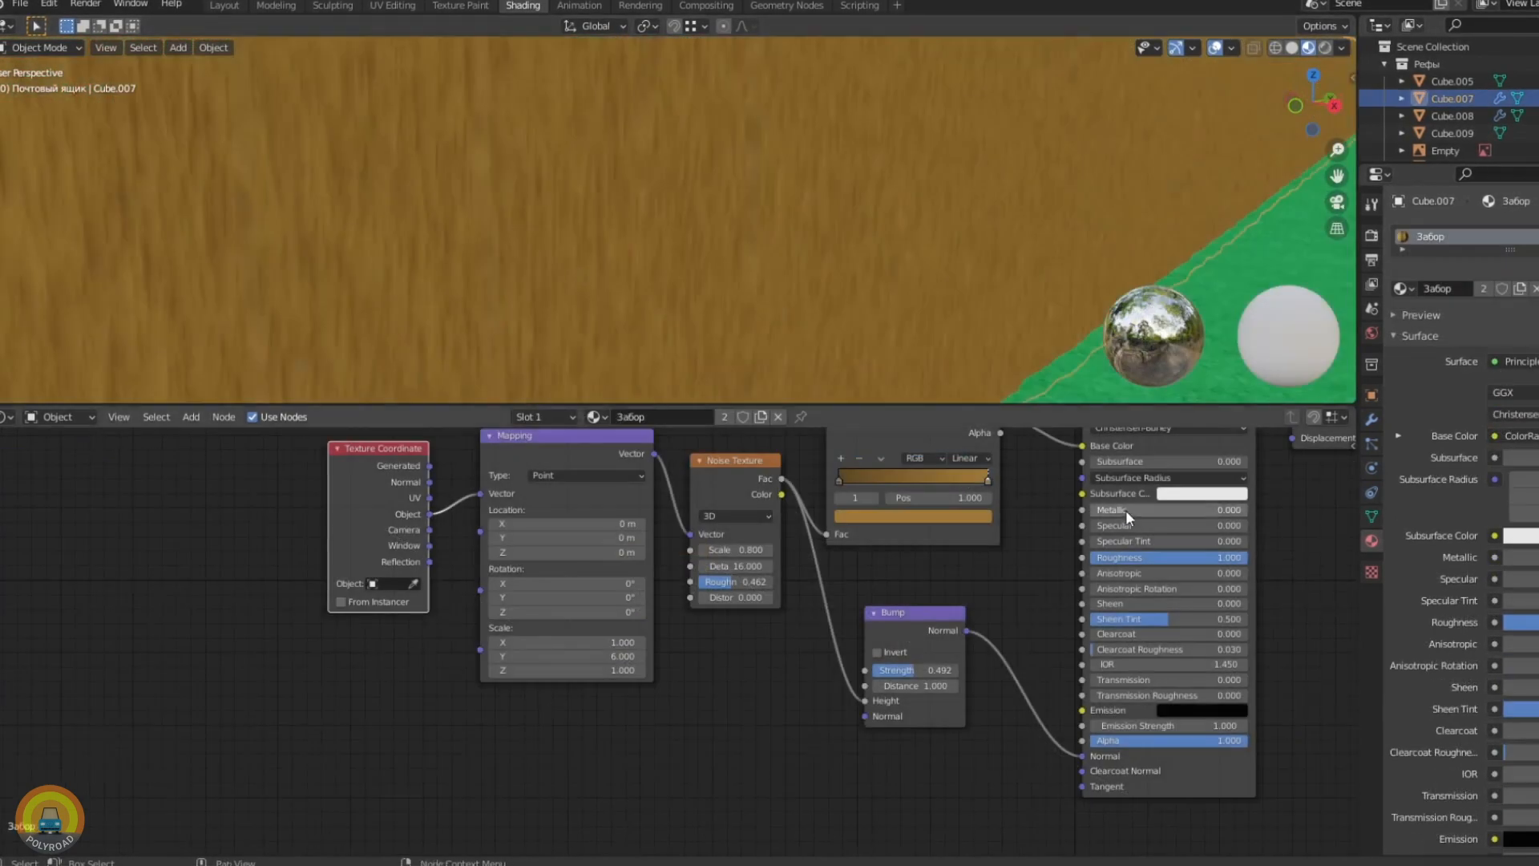
{"action": "scroll", "coordinate": [767, 251], "scroll_direction": "down", "scroll_amount": 5}
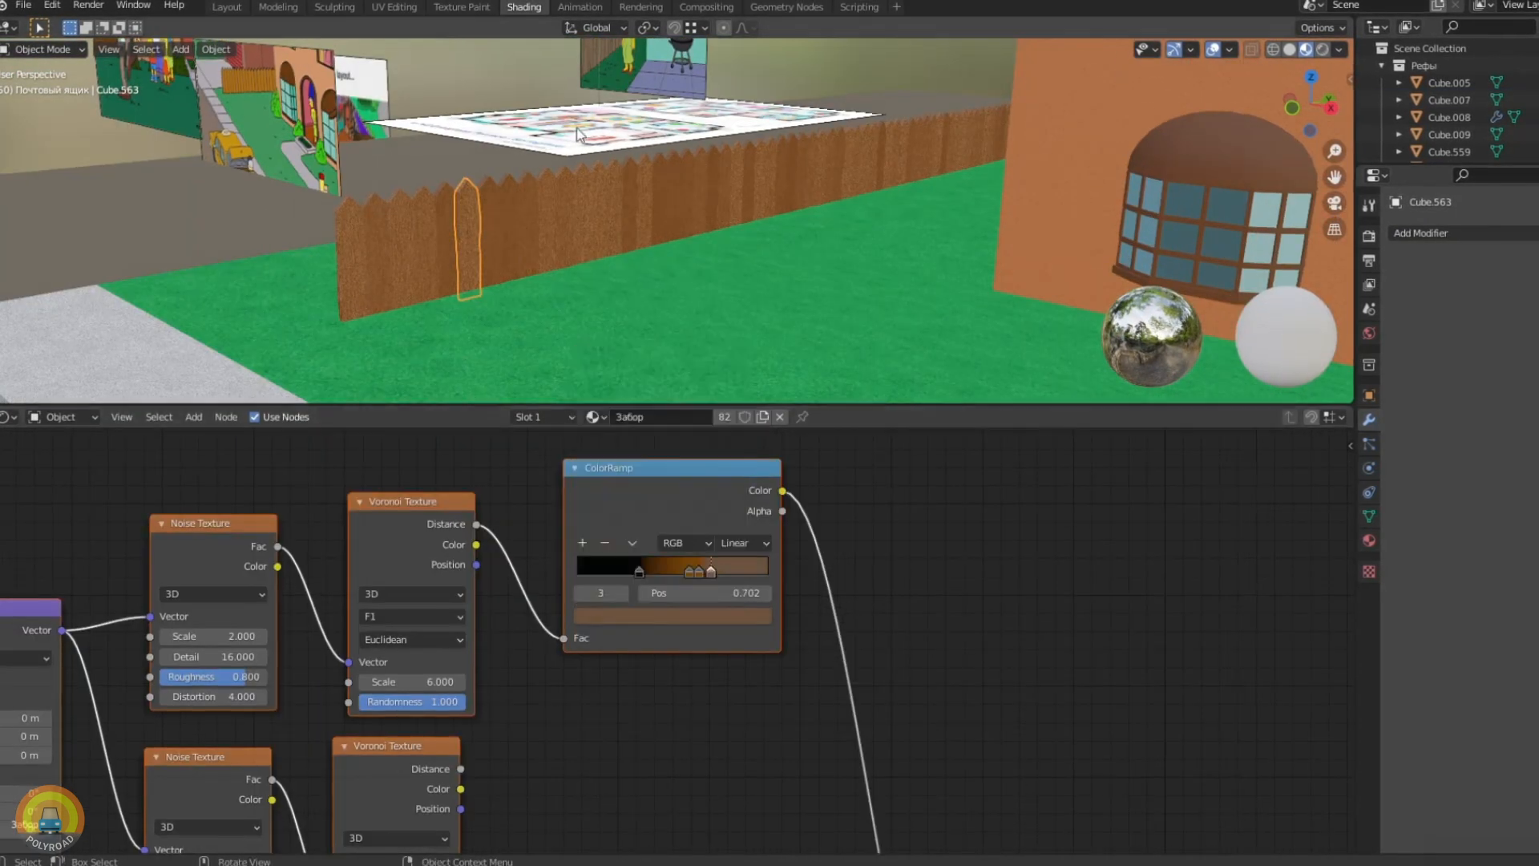
{"action": "scroll", "coordinate": [670, 215], "scroll_direction": "up", "scroll_amount": 4}
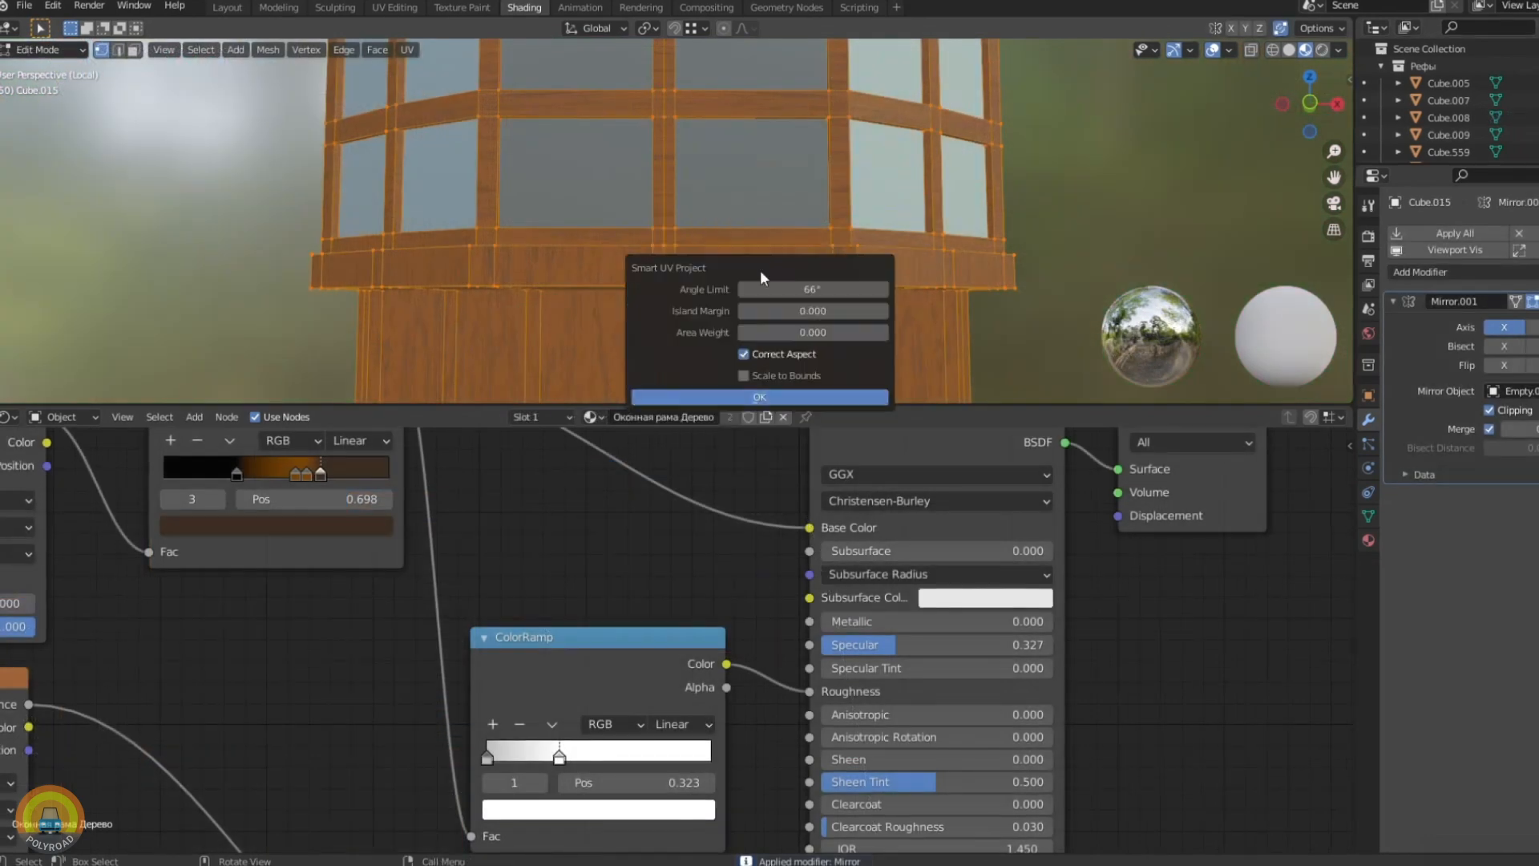
Unwrap the bay window frame with Smart UV Project at a 66° angle limit and return to the full scene
{"action": "left_click", "coordinate": [779, 396]}
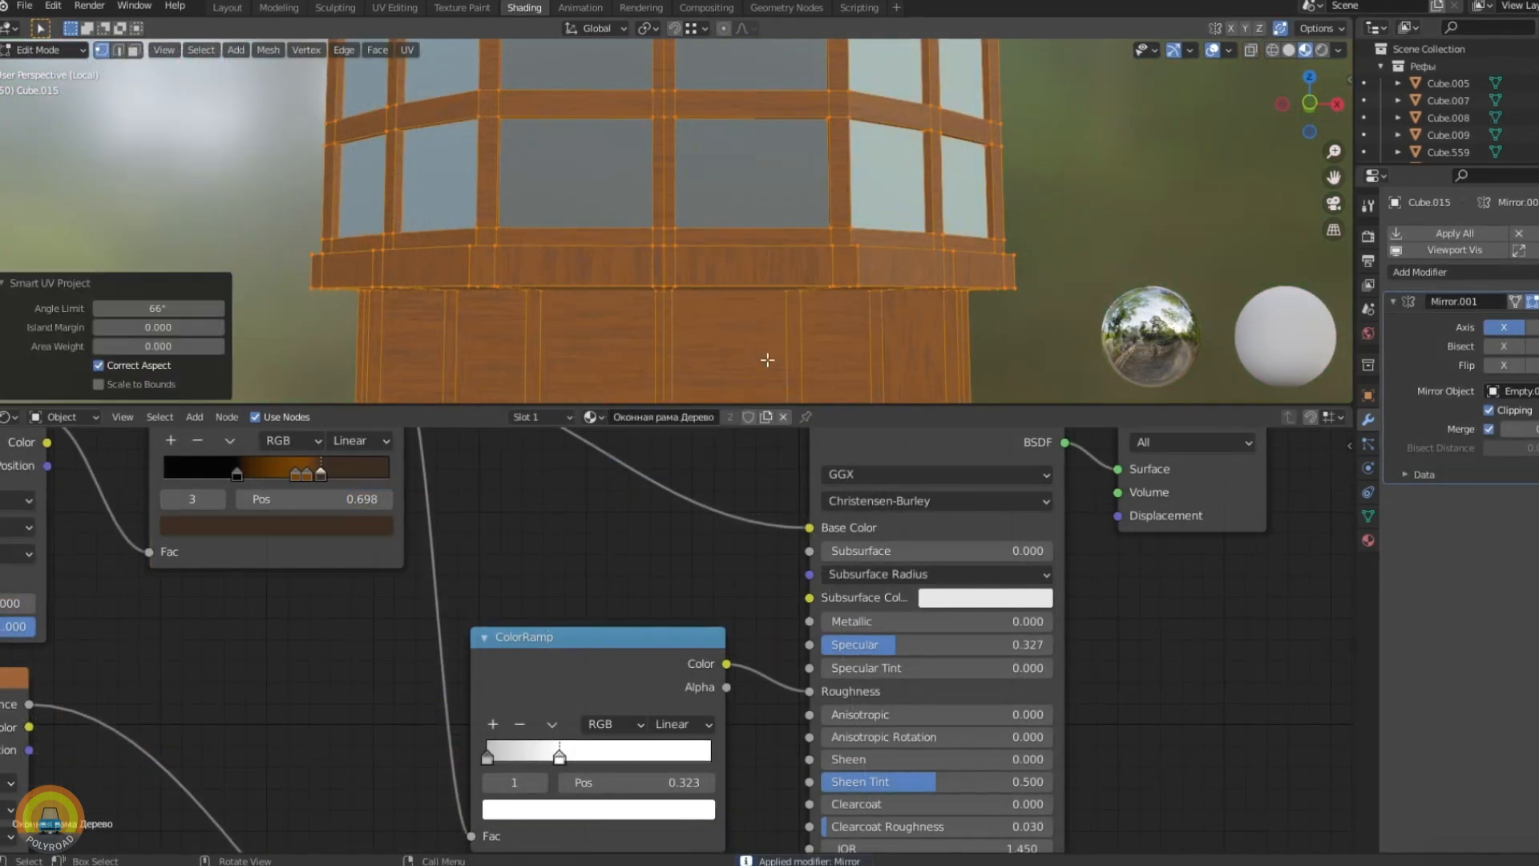
{"action": "key", "text": "Tab"}
{"action": "scroll", "coordinate": [726, 239], "scroll_direction": "down", "scroll_amount": 3}
{"action": "middle_click_drag", "start_coordinate": [726, 239], "coordinate": [785, 224]}
{"action": "key", "text": "KP_Divide"}
Assign the Оконная рама Дерево material to the arched front door frame and the lower window frame on the chimney-side wall
{"action": "left_click", "coordinate": [618, 130]}
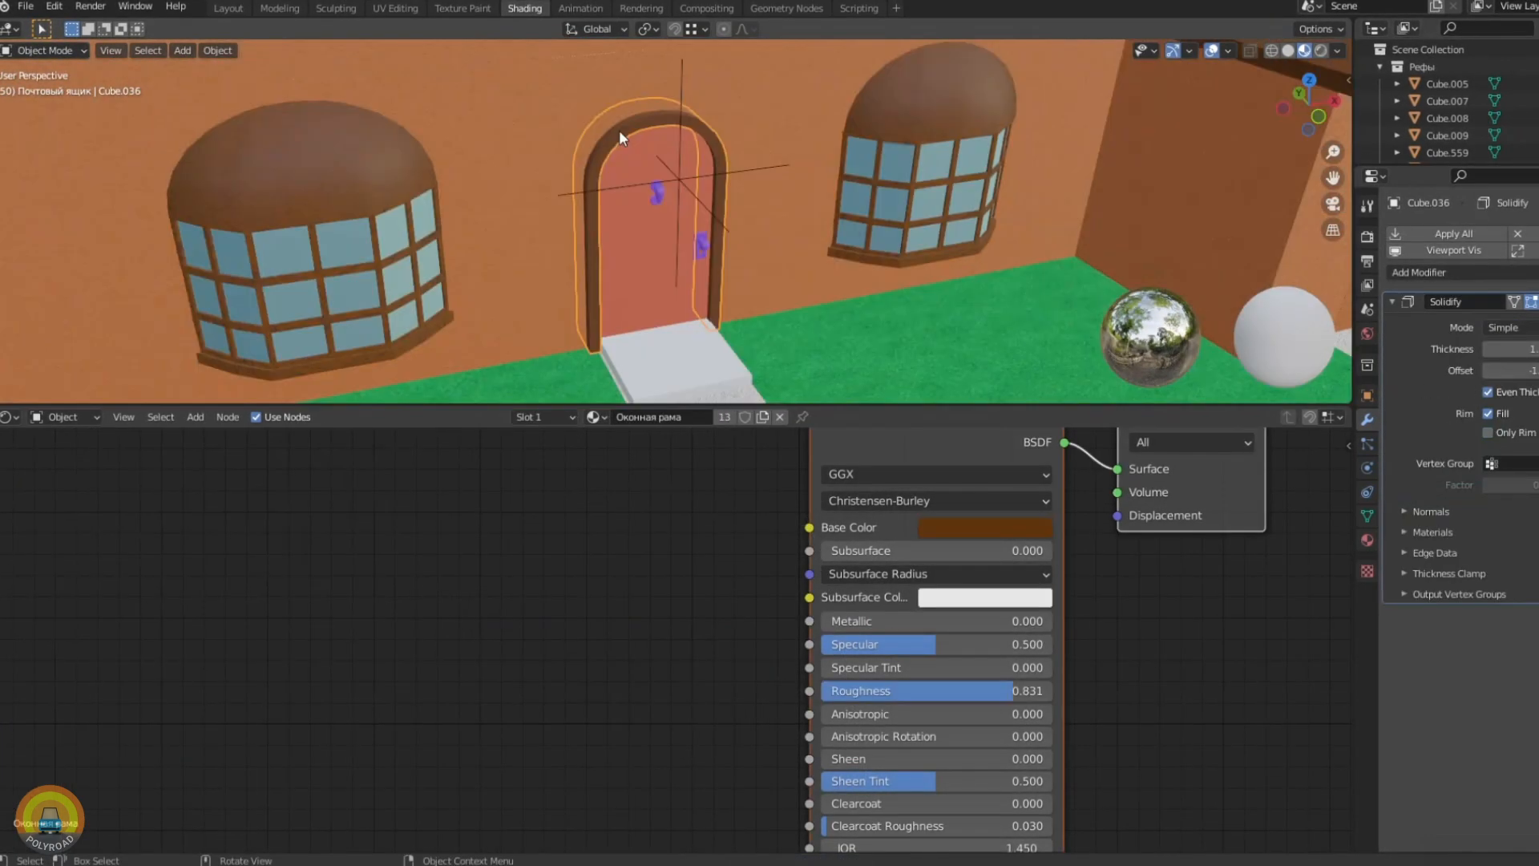
{"action": "left_click", "coordinate": [681, 540]}
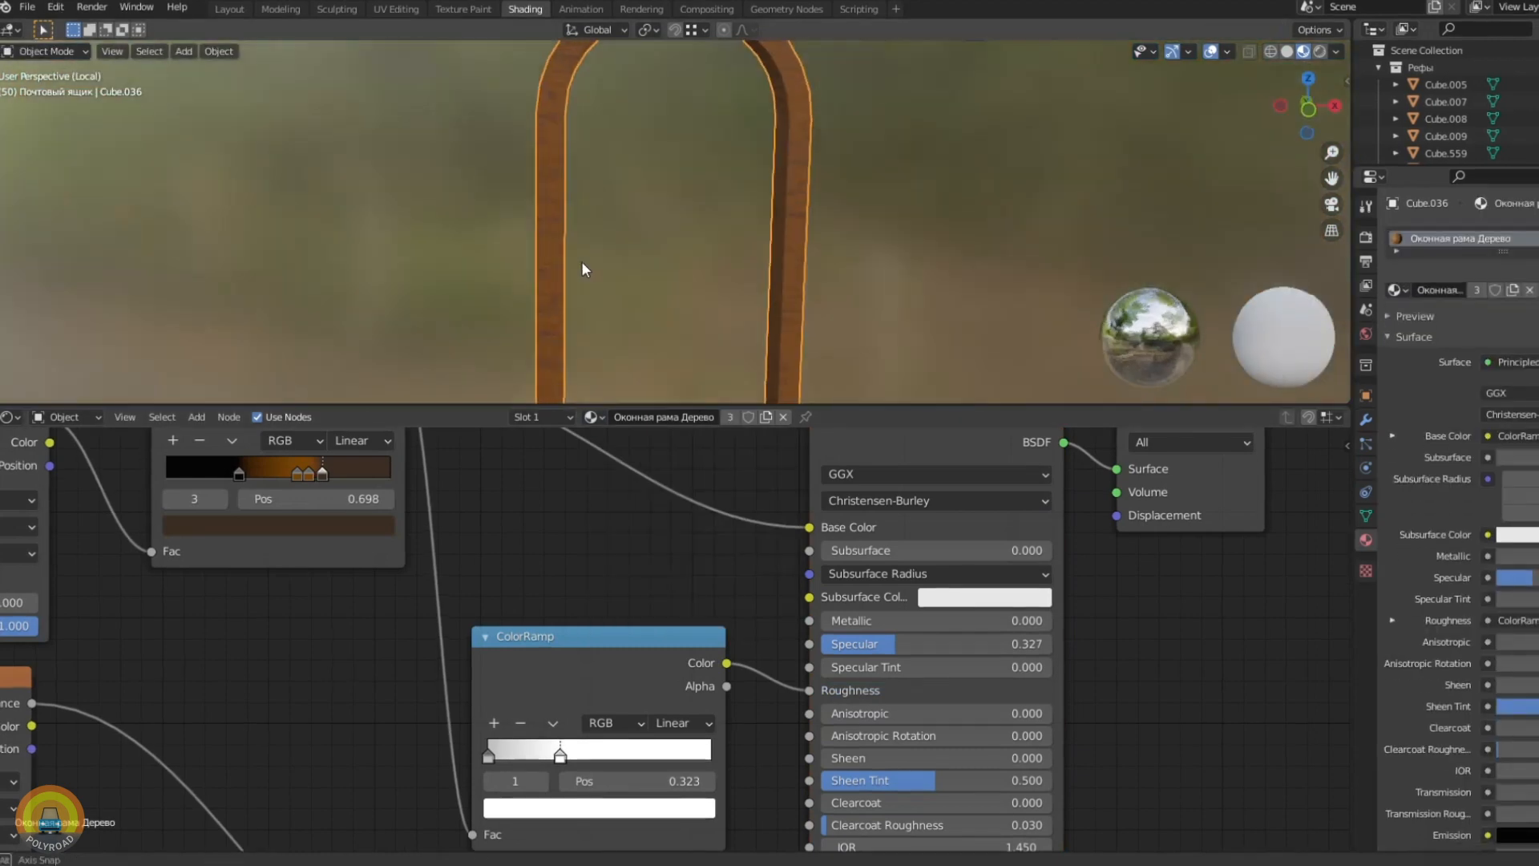
{"action": "middle_click_drag", "start_coordinate": [580, 261], "coordinate": [646, 239]}
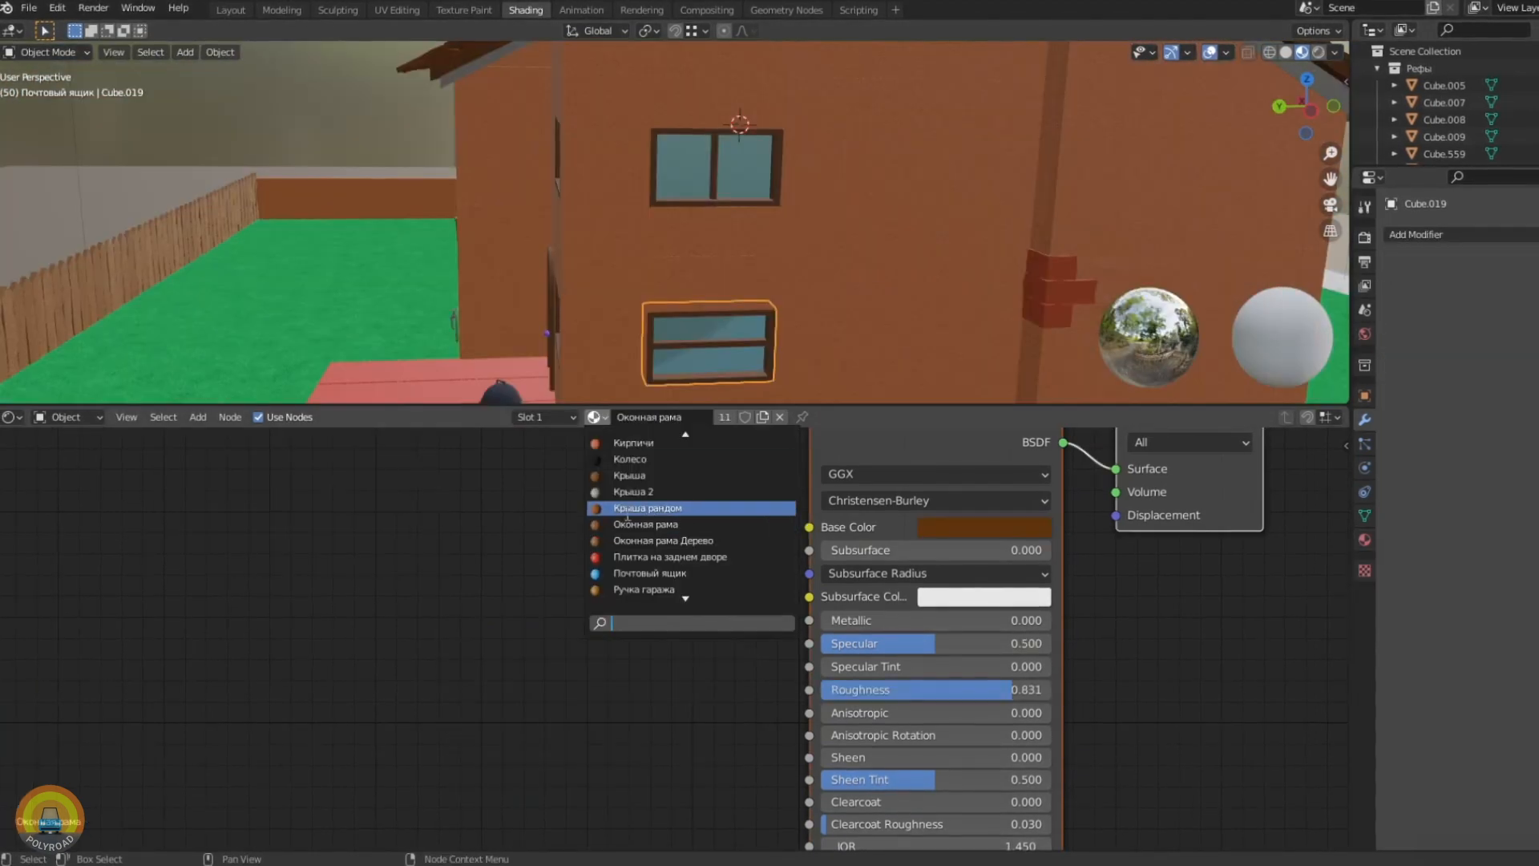
{"action": "left_click", "coordinate": [642, 540]}
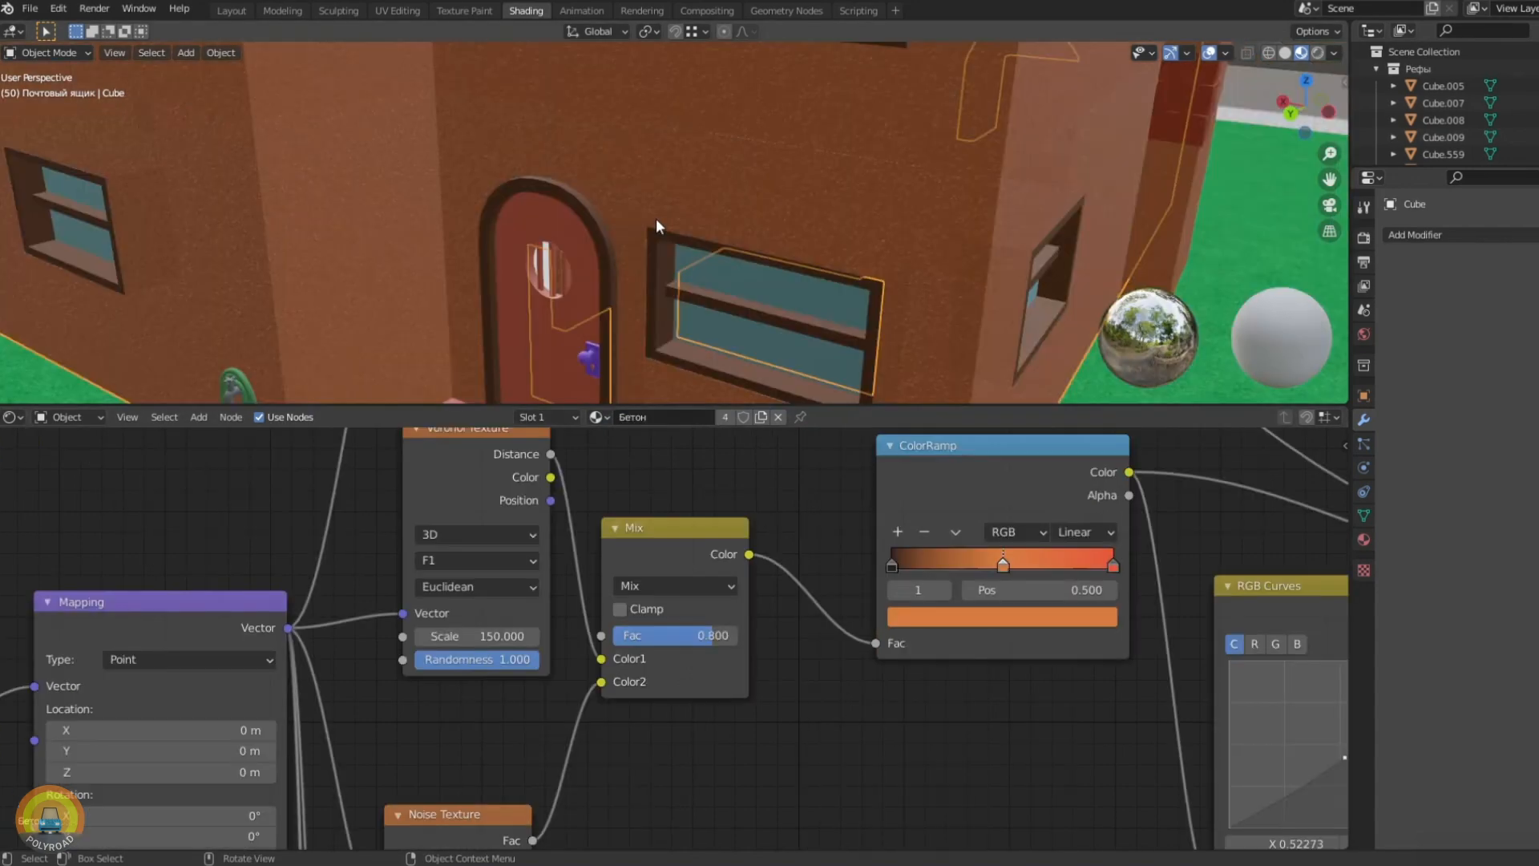
{"action": "middle_click_drag", "start_coordinate": [675, 597], "coordinate": [825, 558]}
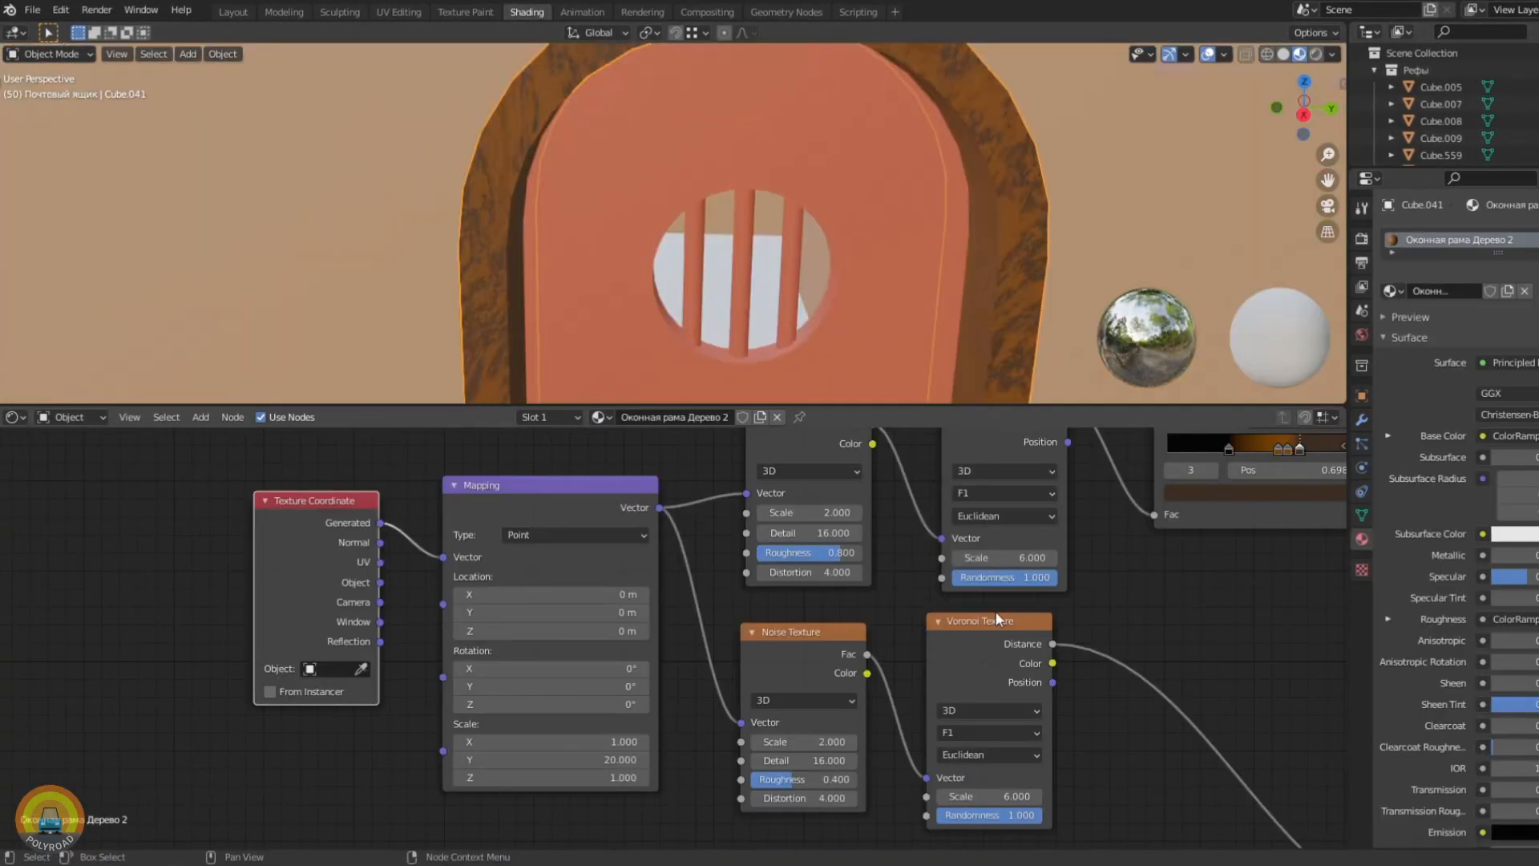
{"action": "middle_click_drag", "start_coordinate": [996, 611], "coordinate": [446, 676]}
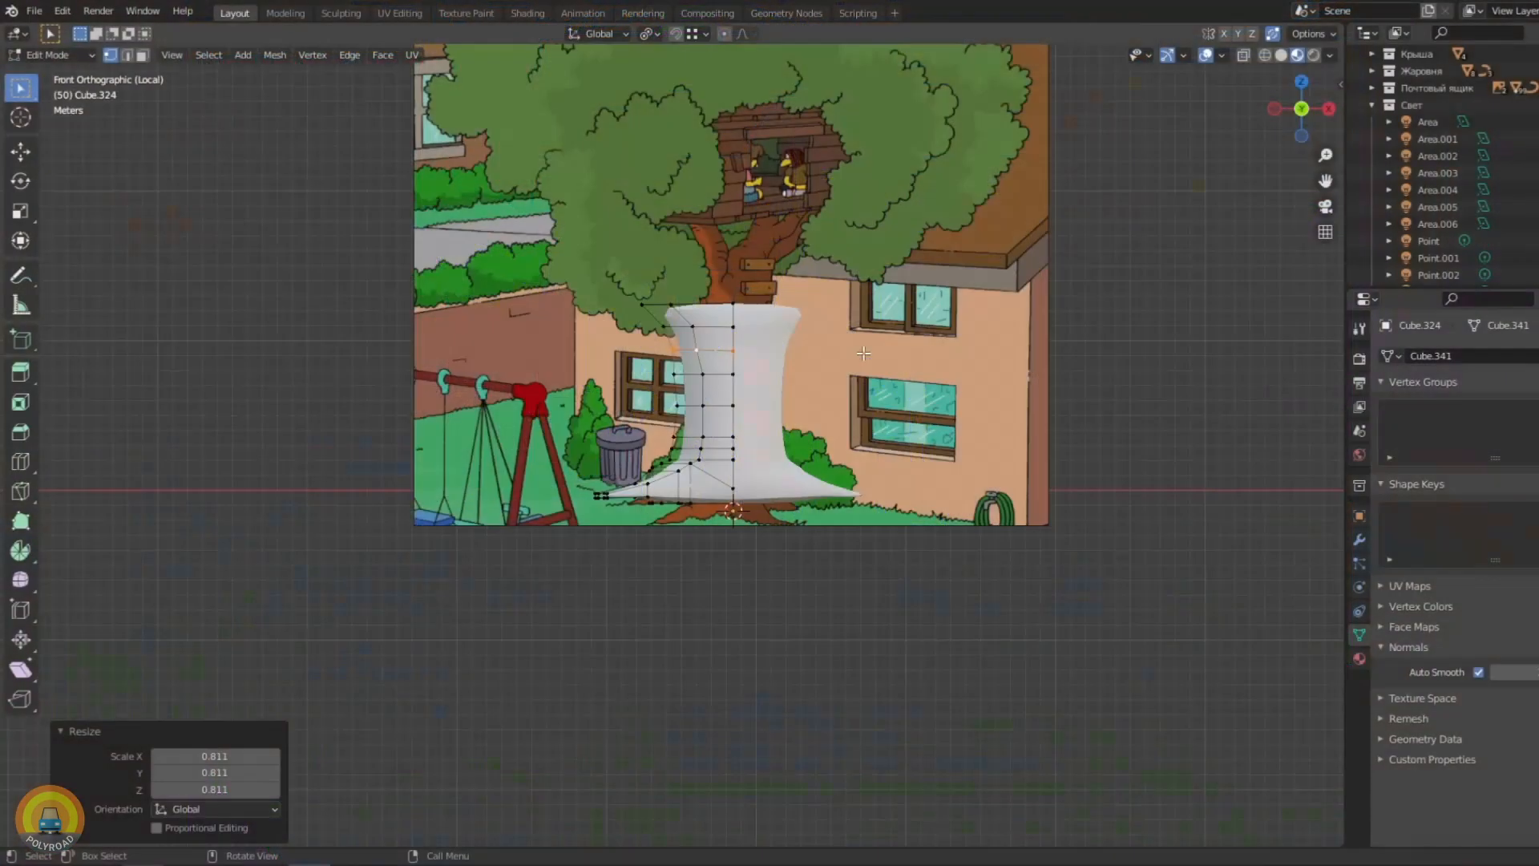
Box-select the tree's branches and upper trunk vertices in wireframe and move them along Z
{"action": "scroll", "coordinate": [729, 305], "scroll_direction": "up", "scroll_amount": 2}
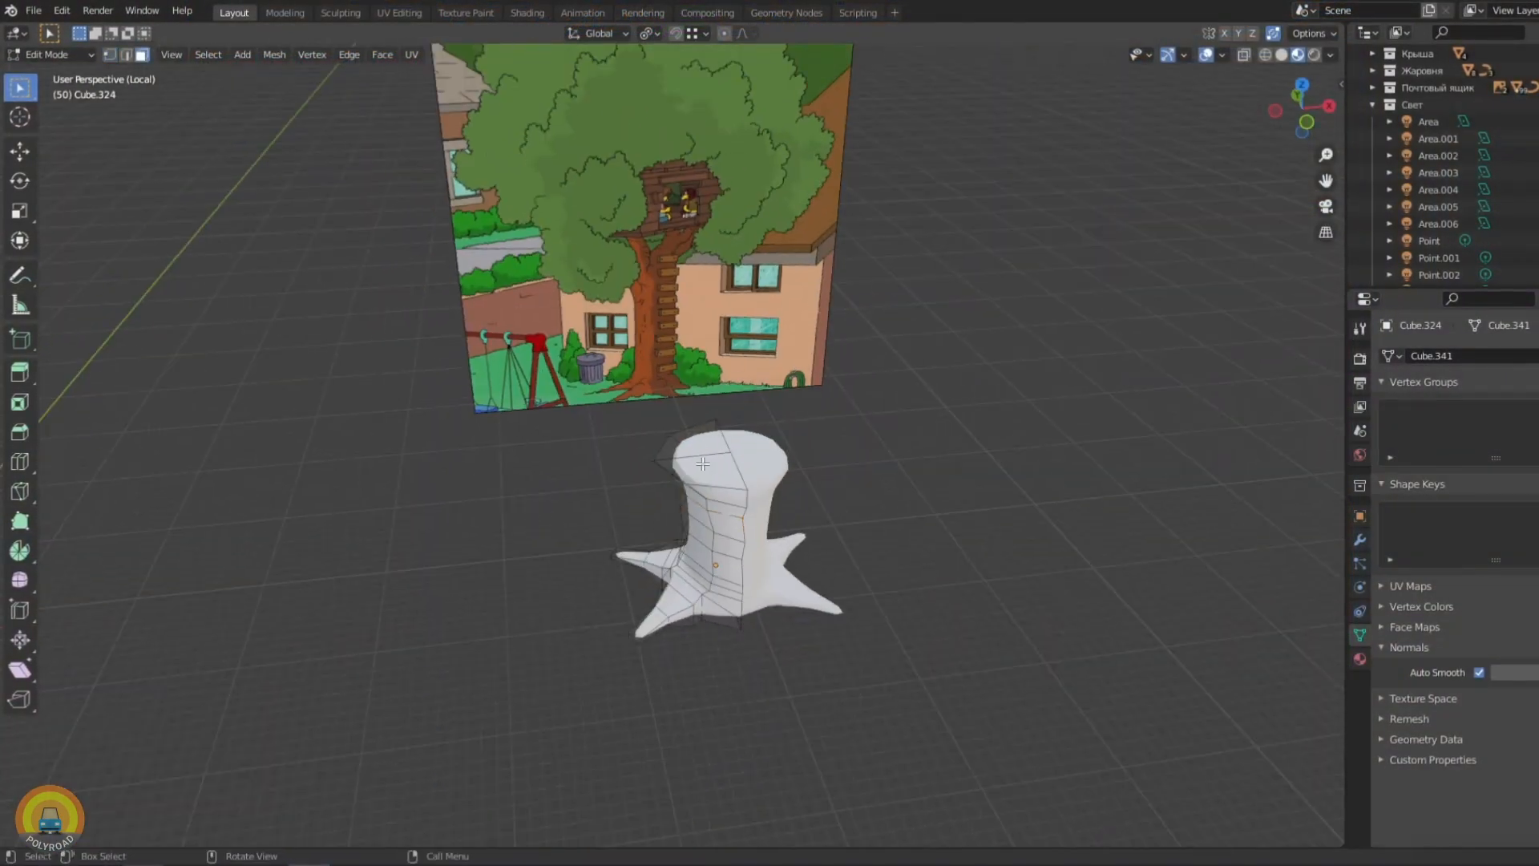
{"action": "scroll", "coordinate": [734, 481], "scroll_direction": "up", "scroll_amount": 1}
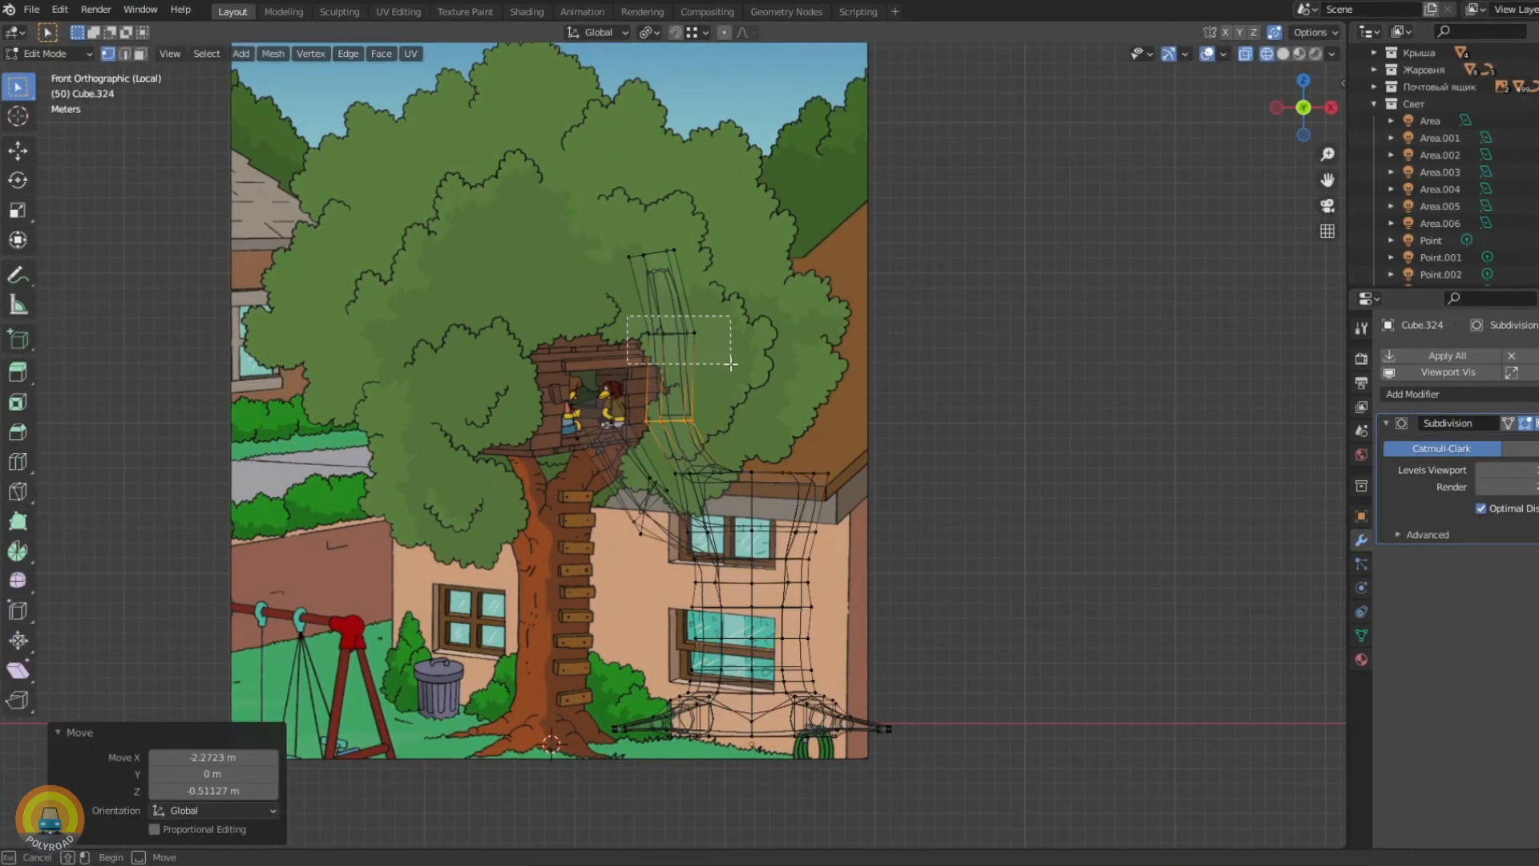
{"action": "left_click_drag", "start_coordinate": [730, 363], "coordinate": [730, 363]}
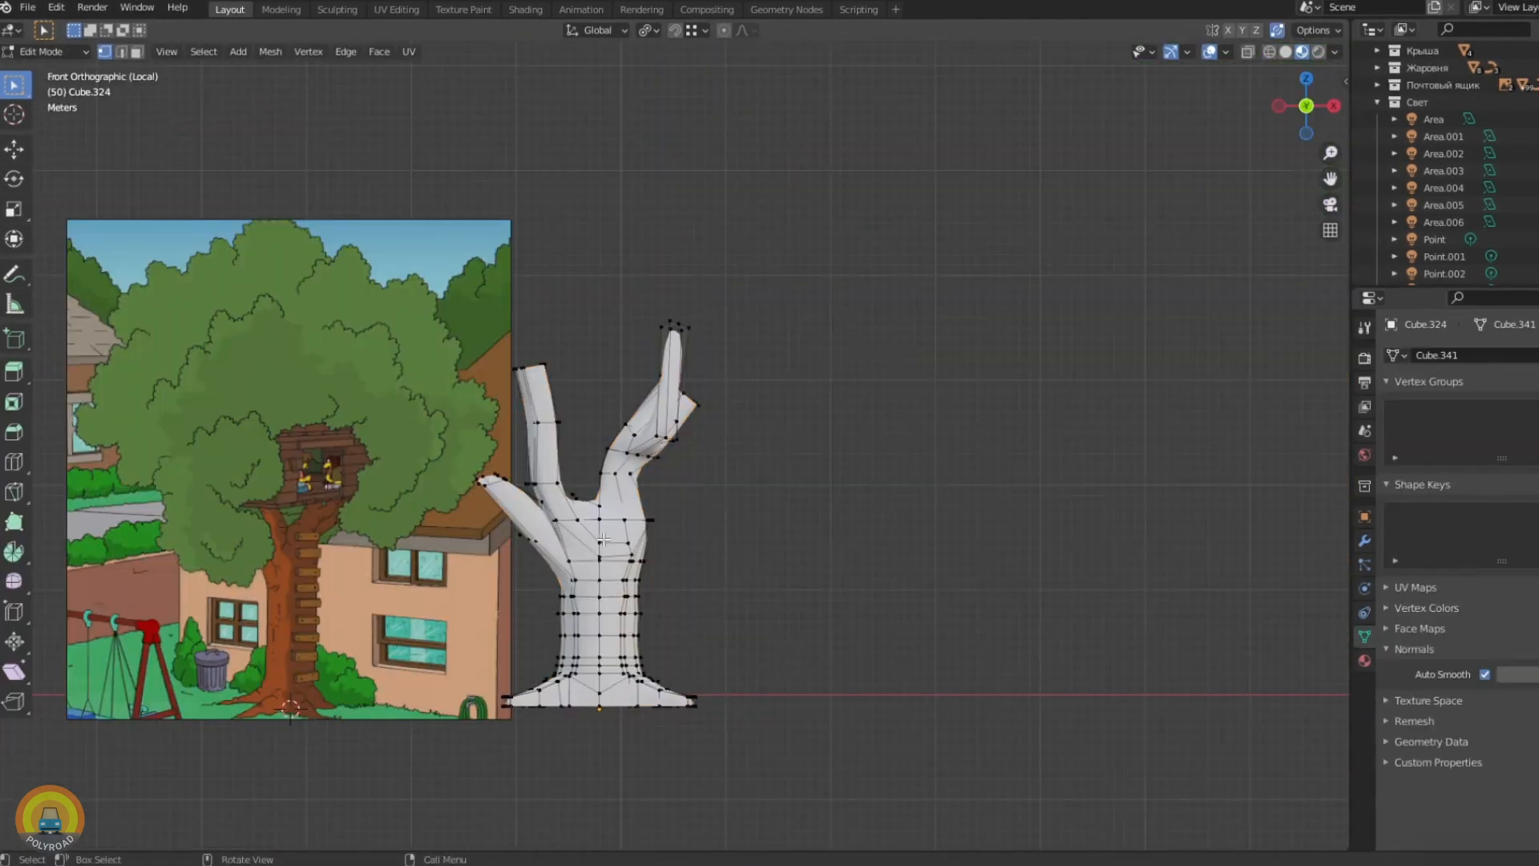
{"action": "key", "text": "shift+z"}
{"action": "left_click_drag", "start_coordinate": [508, 275], "coordinate": [801, 612]}
{"action": "key", "text": "g"}
{"action": "key", "text": "z"}
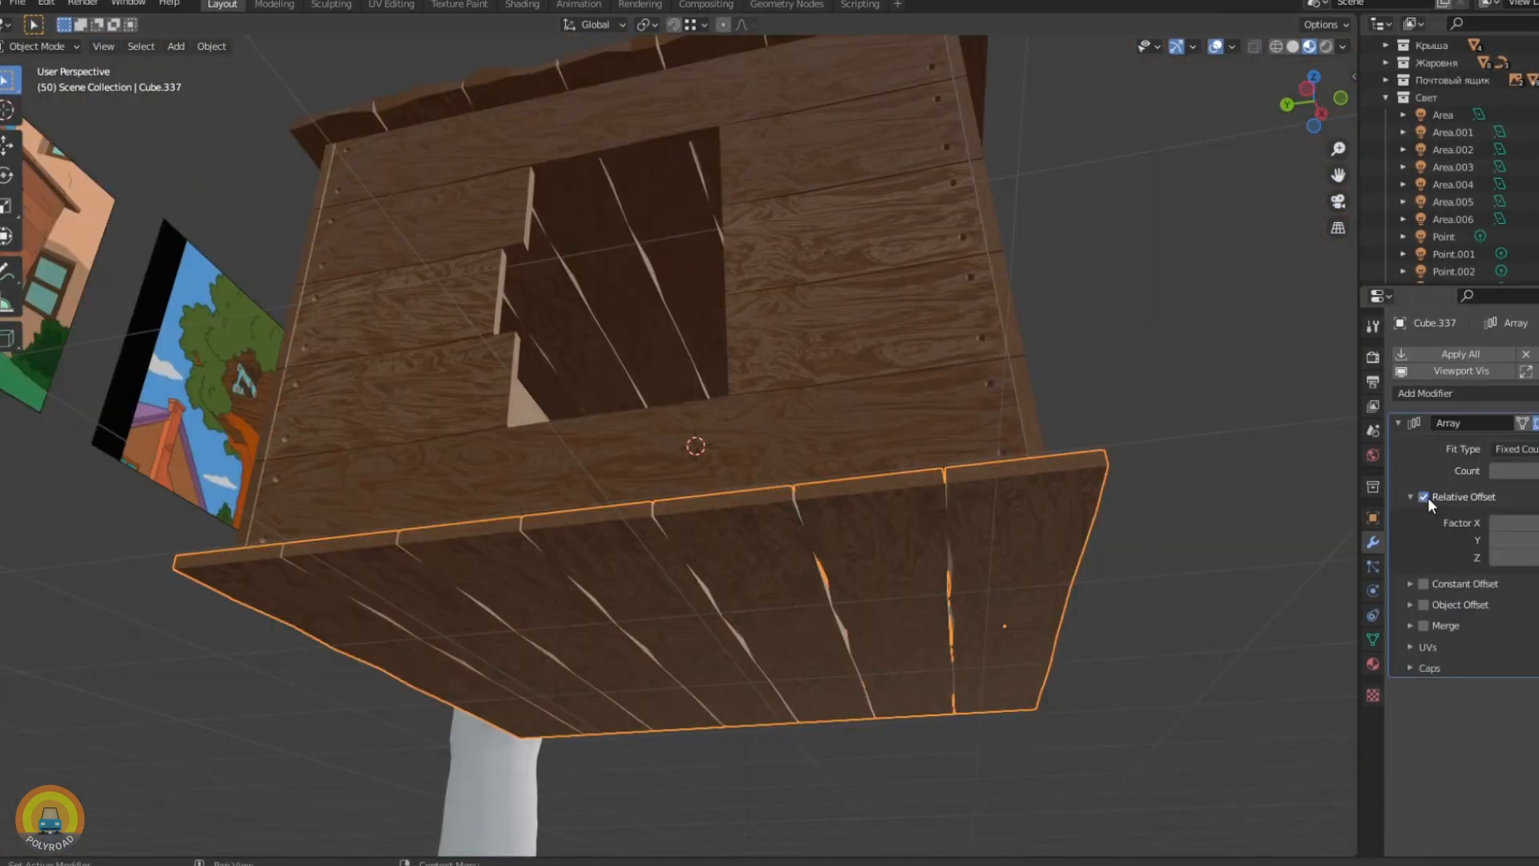
Apply the Array modifier on the treehouse floor planks and select part of a plank in mesh editing
{"action": "key", "text": "ctrl+a"}
{"action": "key", "text": "Tab"}
{"action": "left_click", "coordinate": [902, 575]}
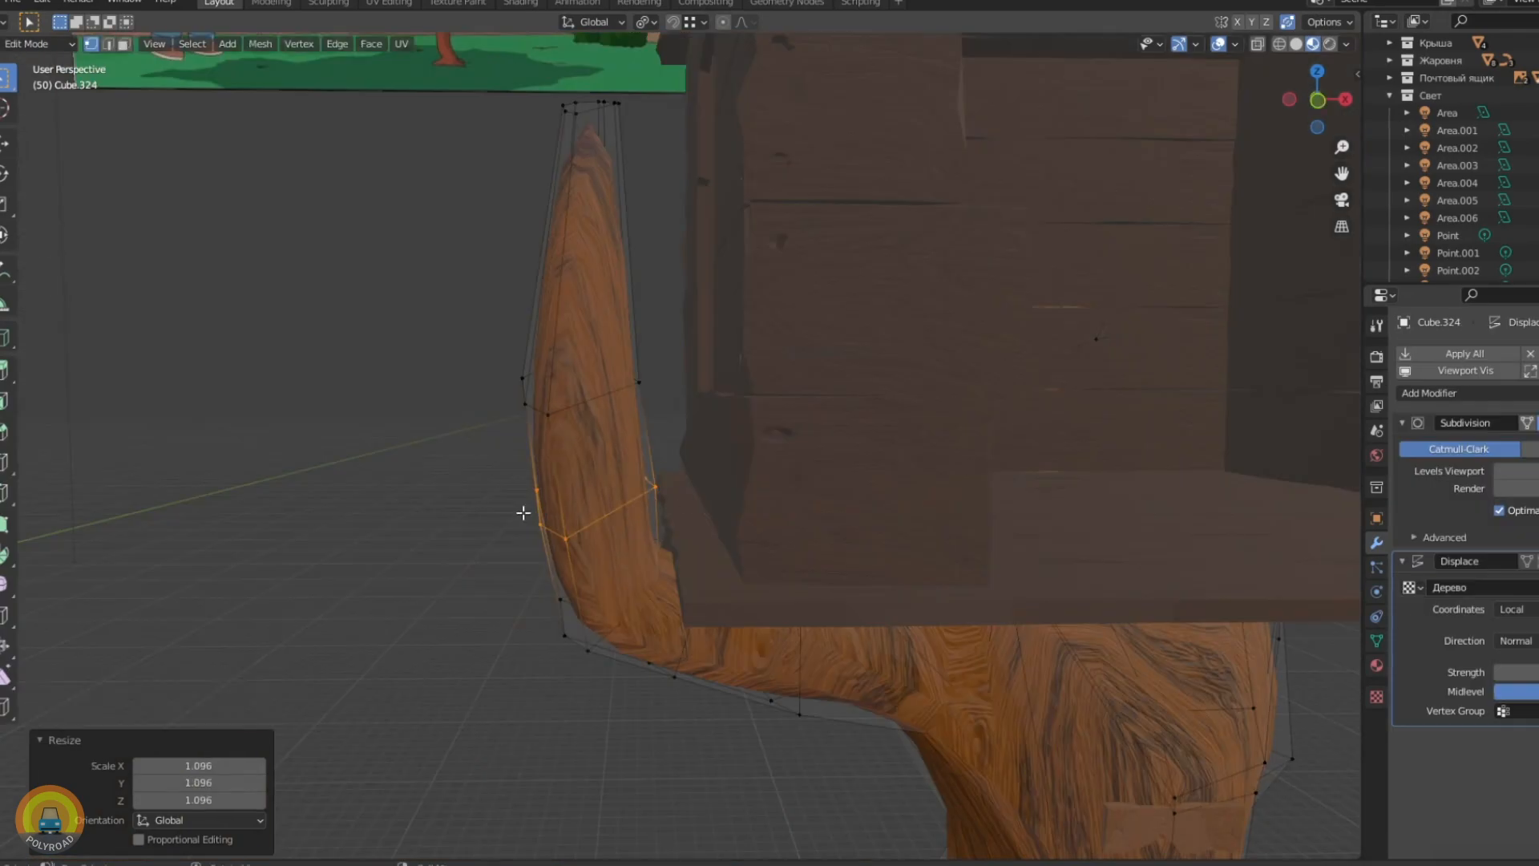
Toggle the wireframe display of the trunk mesh and select the tree in the rendered garden scene
{"action": "key", "text": "shift+z"}
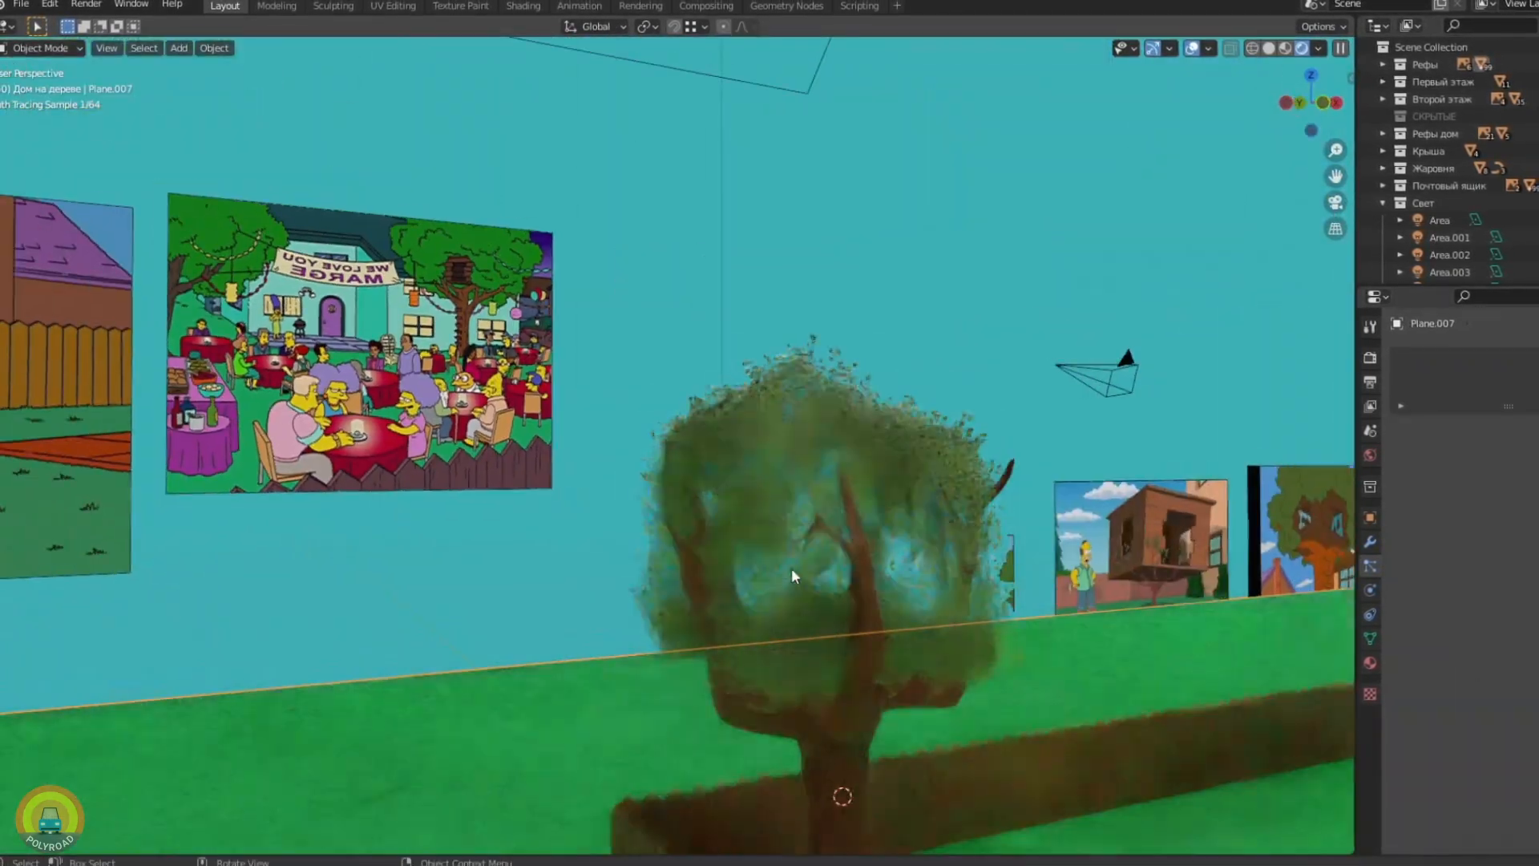
{"action": "left_click", "coordinate": [791, 568]}
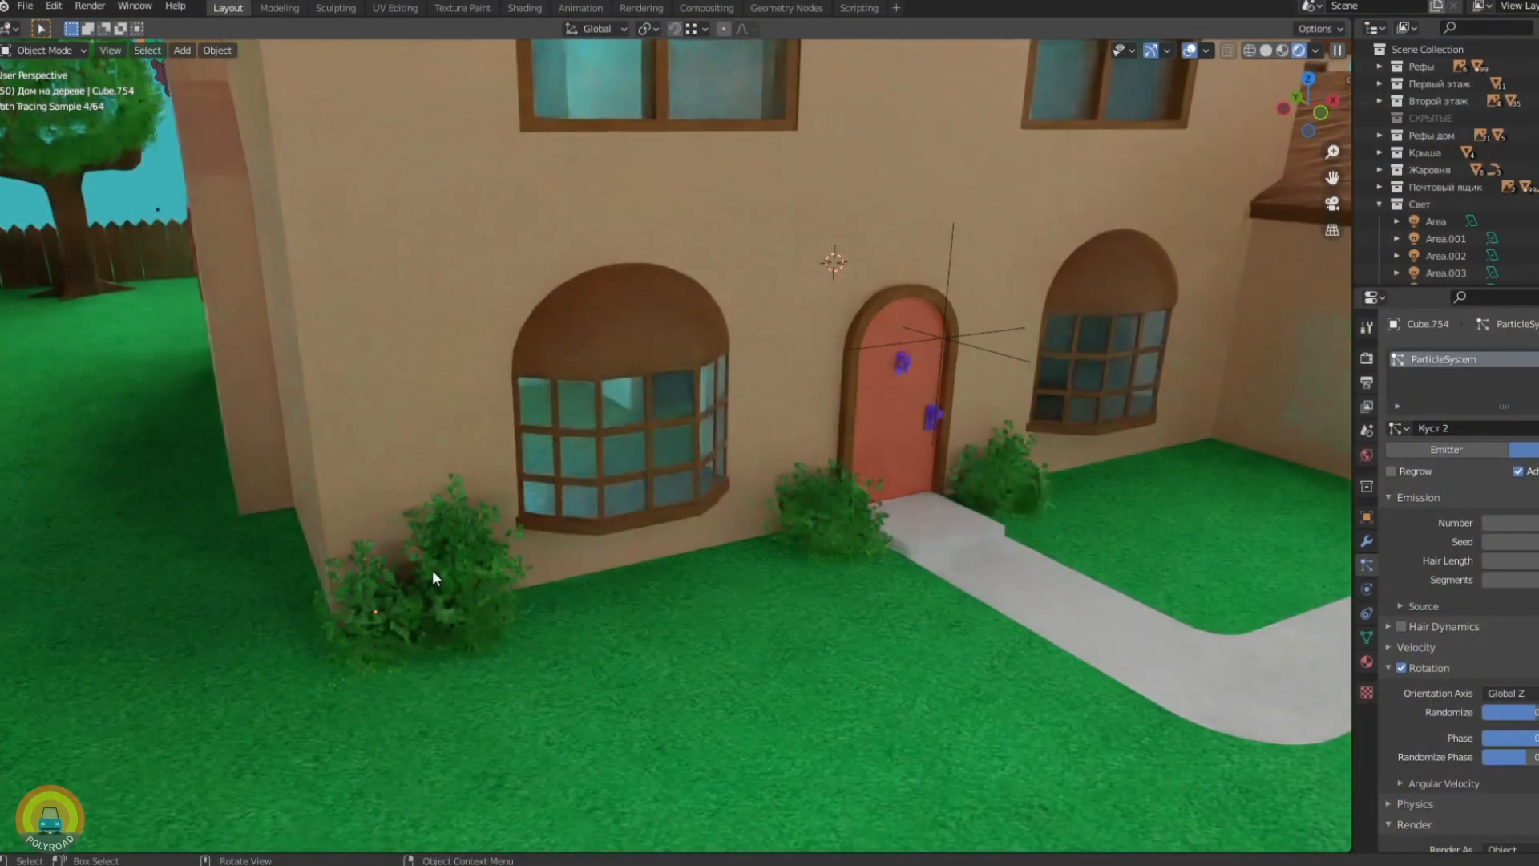
Select the bush at the house's front corner, change its particle seed, and view the scene from the back
{"action": "left_click", "coordinate": [431, 569]}
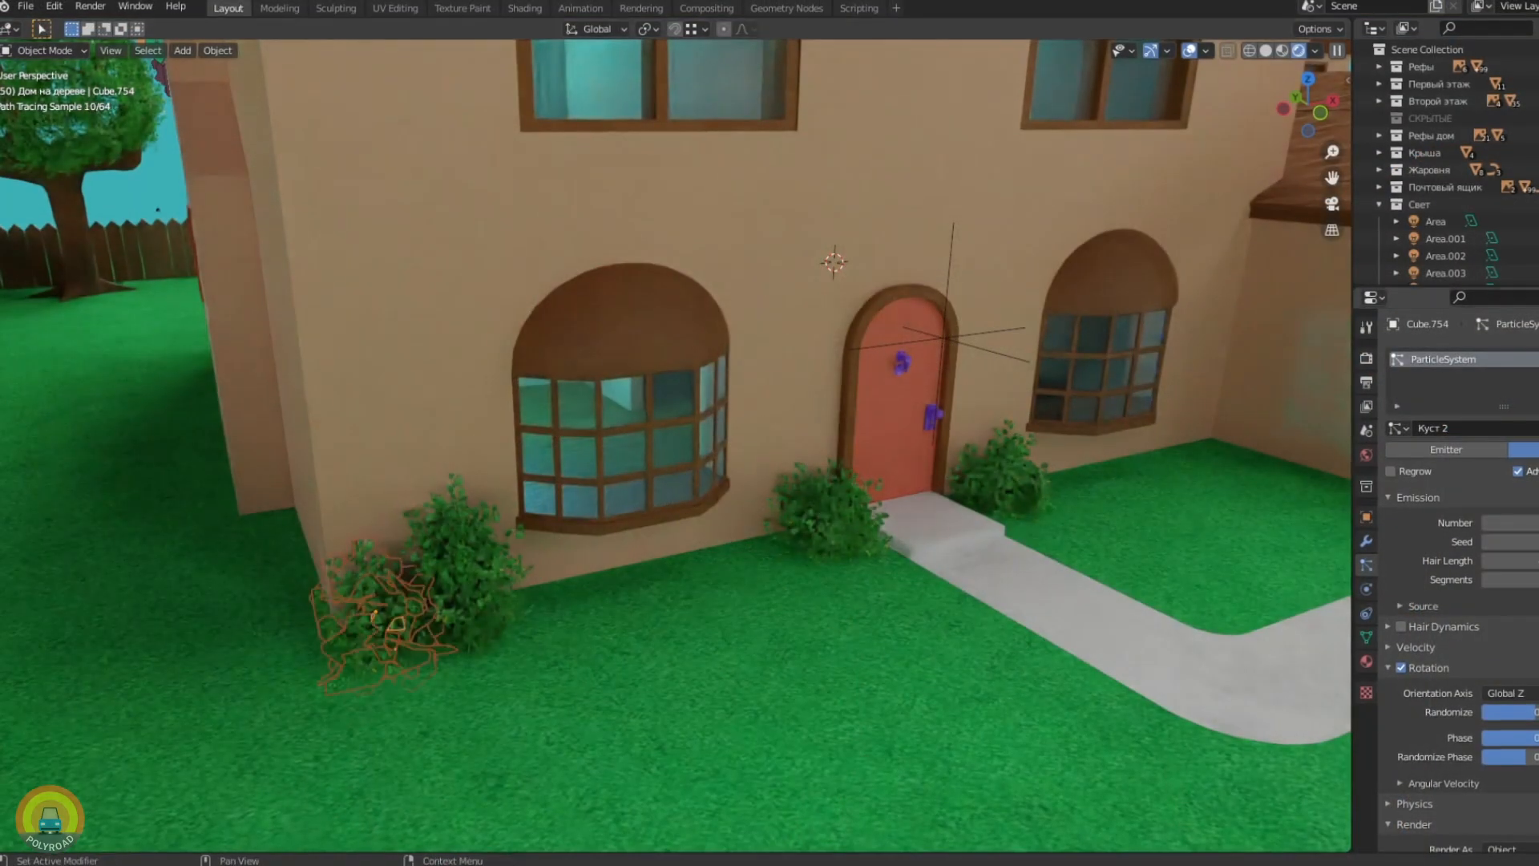
{"action": "left_click", "coordinate": [1534, 541]}
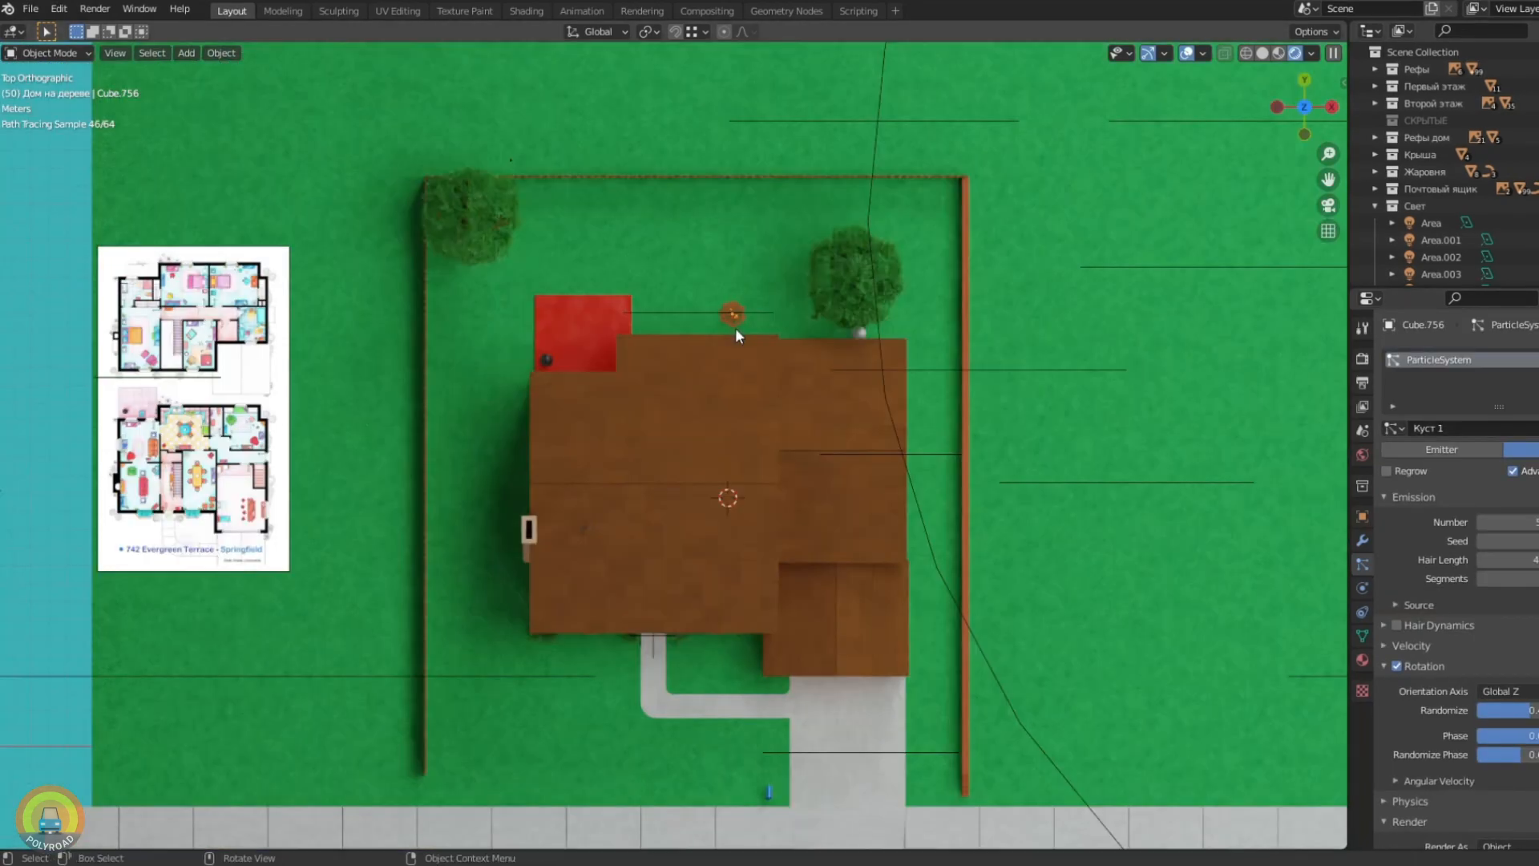
{"action": "key", "text": "ctrl+KP_1"}
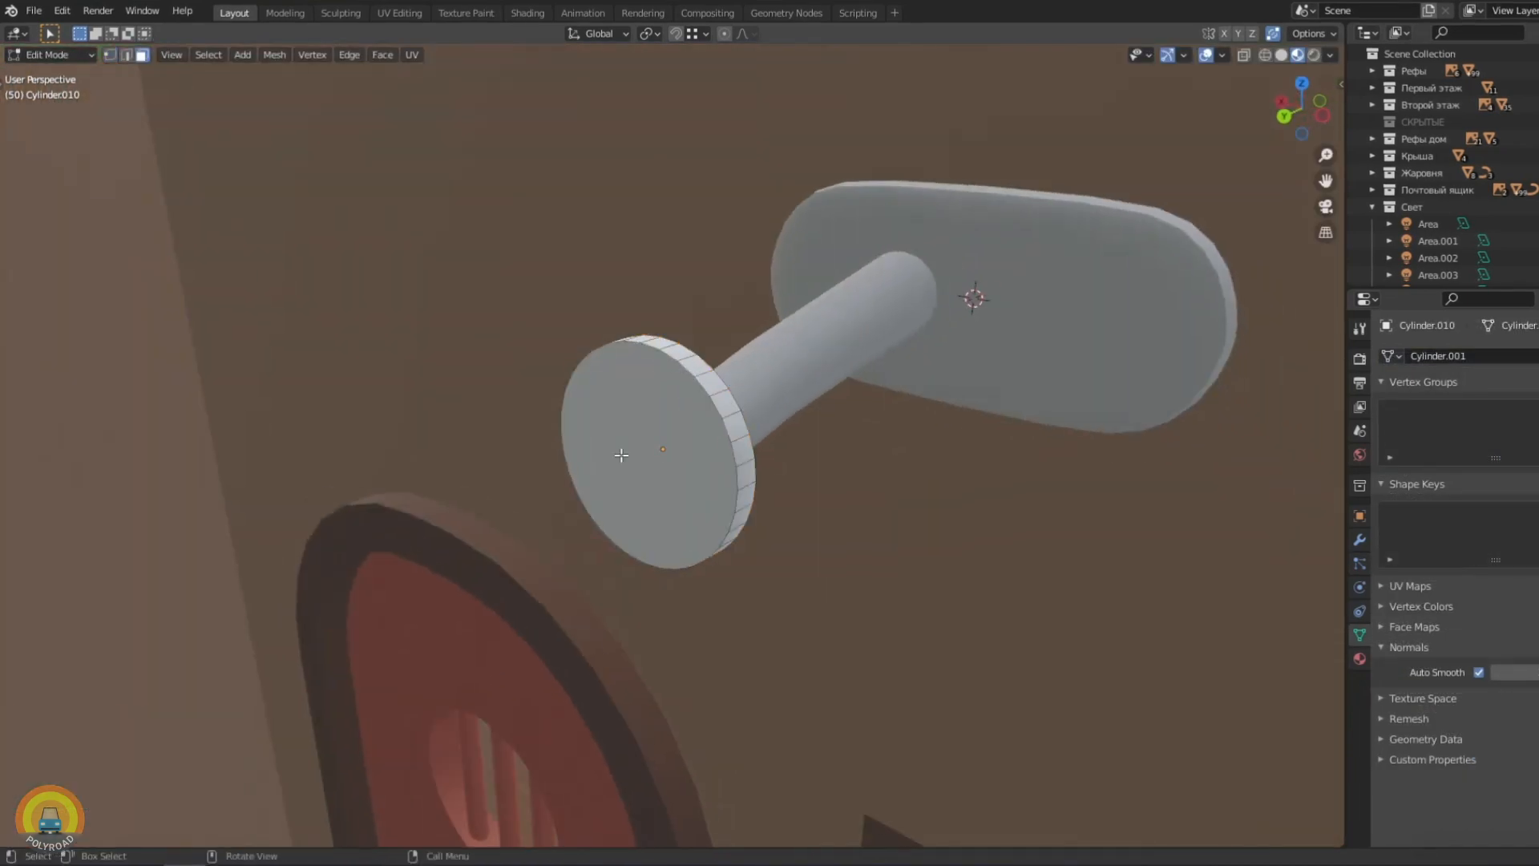
Inset the round front face of the wall lamp and assign the Стекло material to the lamp glass faces
{"action": "key", "text": "i"}
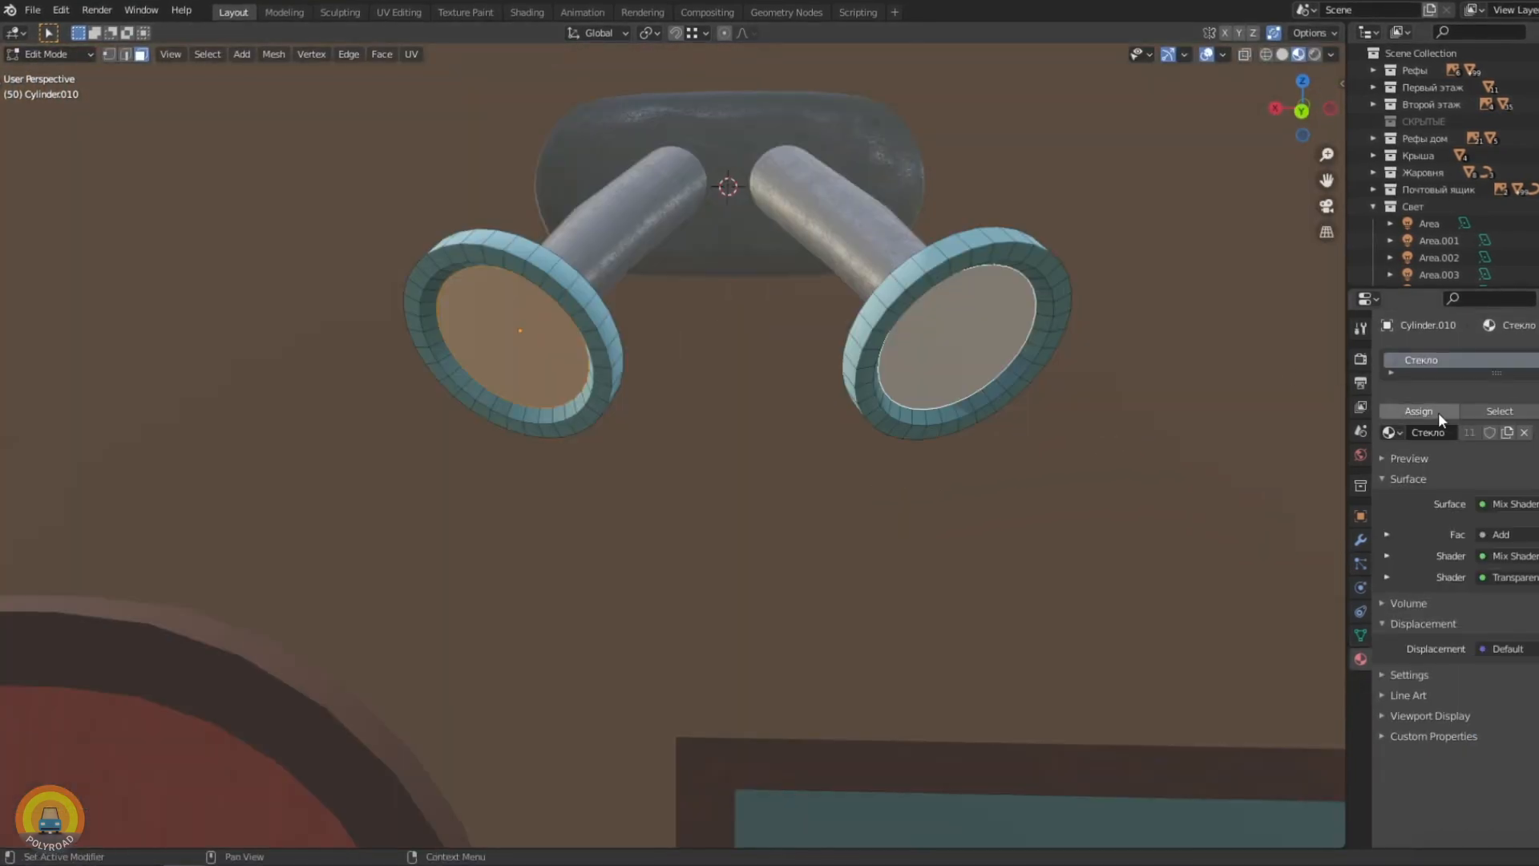
{"action": "left_click", "coordinate": [1418, 411]}
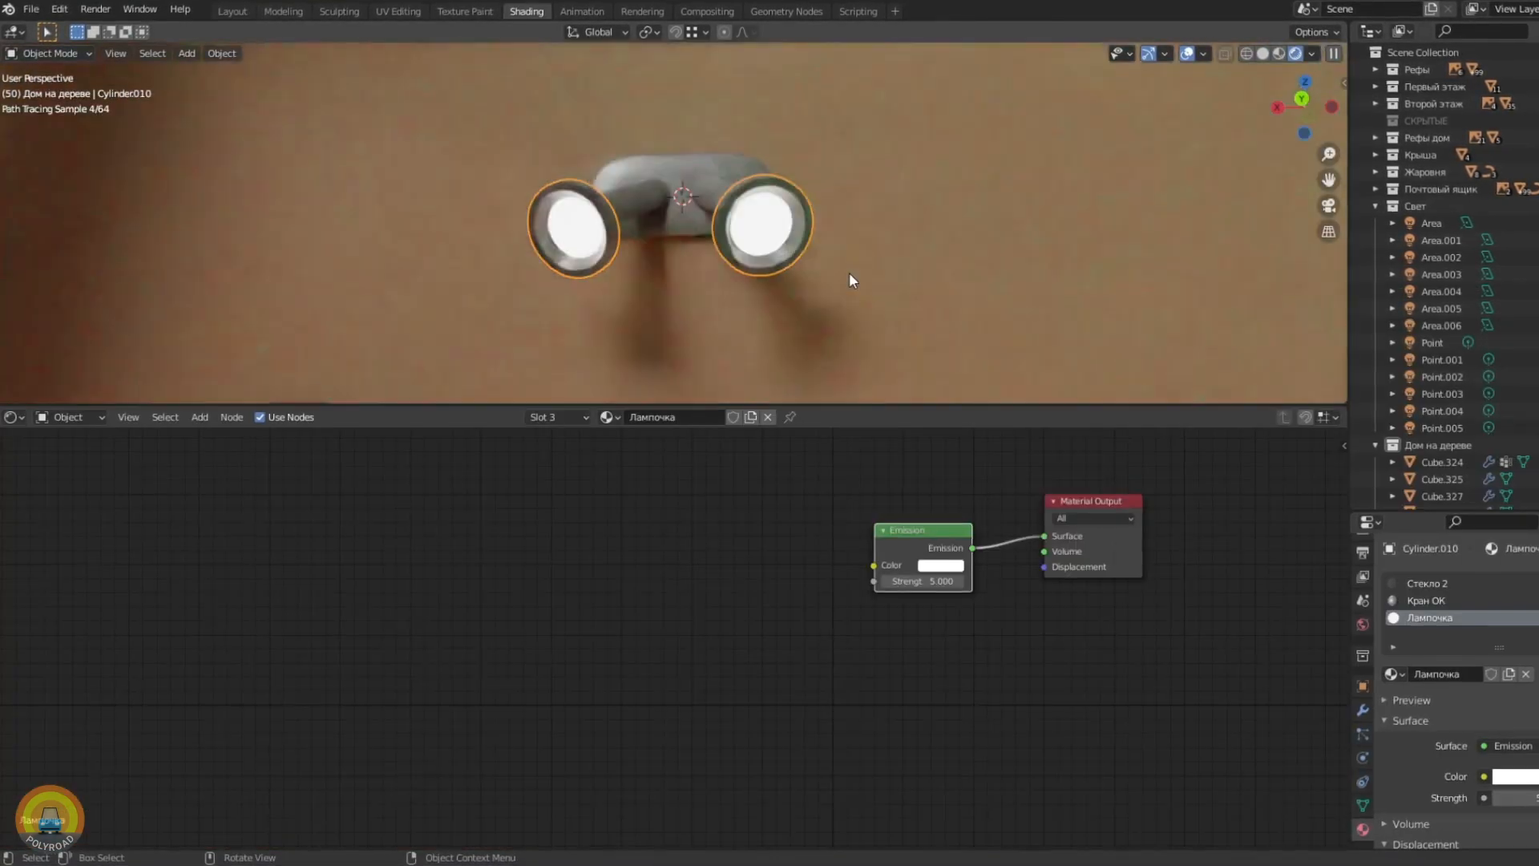
{"action": "middle_click_drag", "start_coordinate": [849, 271], "coordinate": [869, 340]}
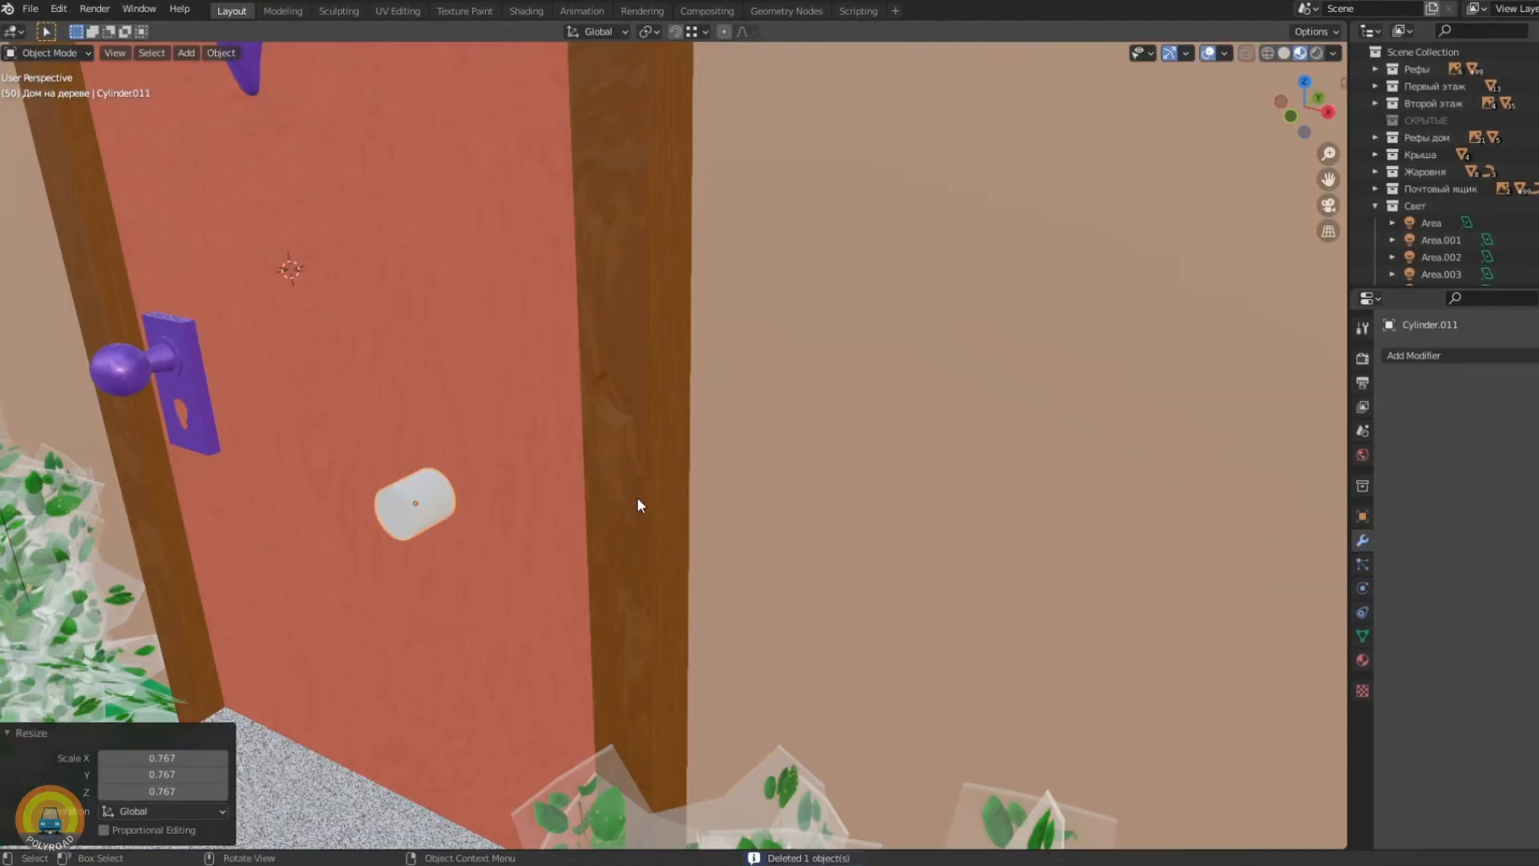
Move the small white doorbell cylinder beside the front door along the Y axis
{"action": "key", "text": "g"}
{"action": "key", "text": "y"}
{"action": "left_click", "coordinate": [550, 509]}
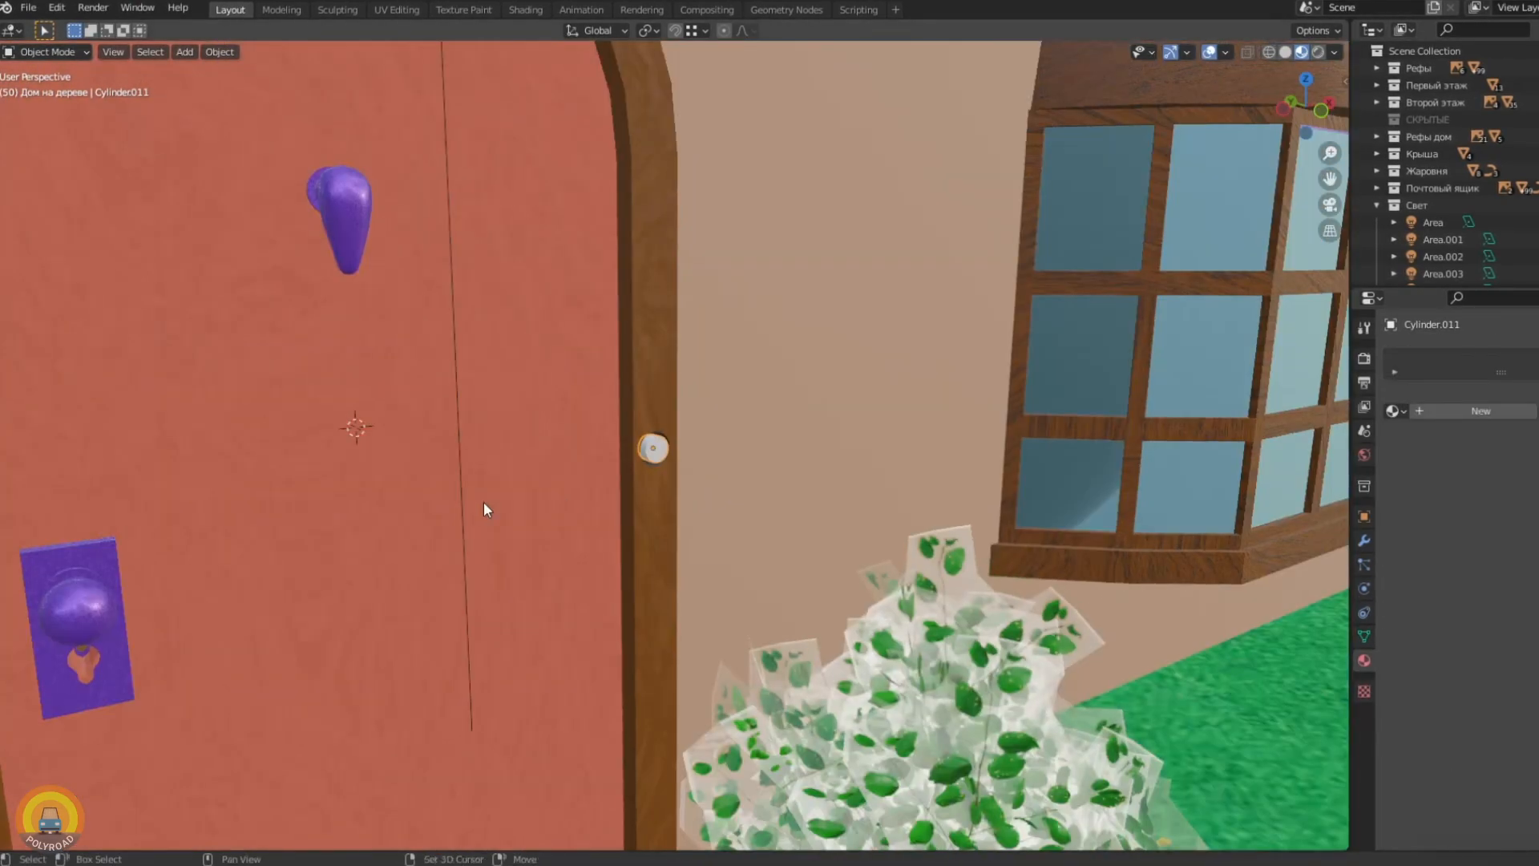
Link the purple door handle's material to the doorbell cylinder on the door frame
{"action": "left_click", "coordinate": [98, 564], "text": "shift"}
{"action": "key", "text": "ctrl+l"}
{"action": "left_click", "coordinate": [98, 564]}
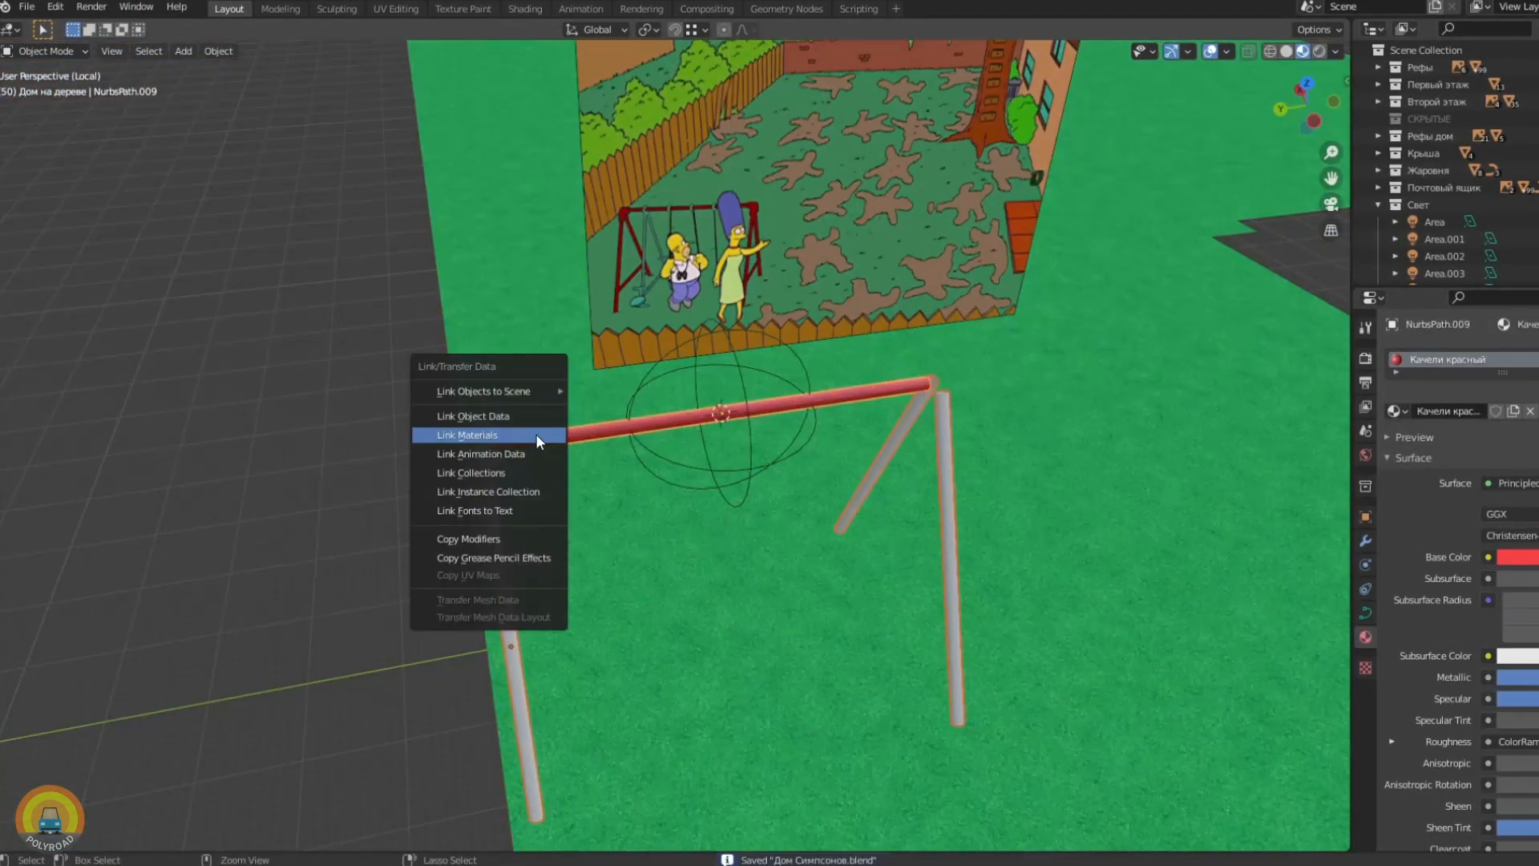
Link the Качели красный material from the swing's top bar to the selected legs
{"action": "left_click", "coordinate": [536, 434]}
{"action": "scroll", "coordinate": [314, 393], "scroll_direction": "up", "scroll_amount": 3}
{"action": "middle_click_drag", "start_coordinate": [468, 459], "coordinate": [513, 407]}
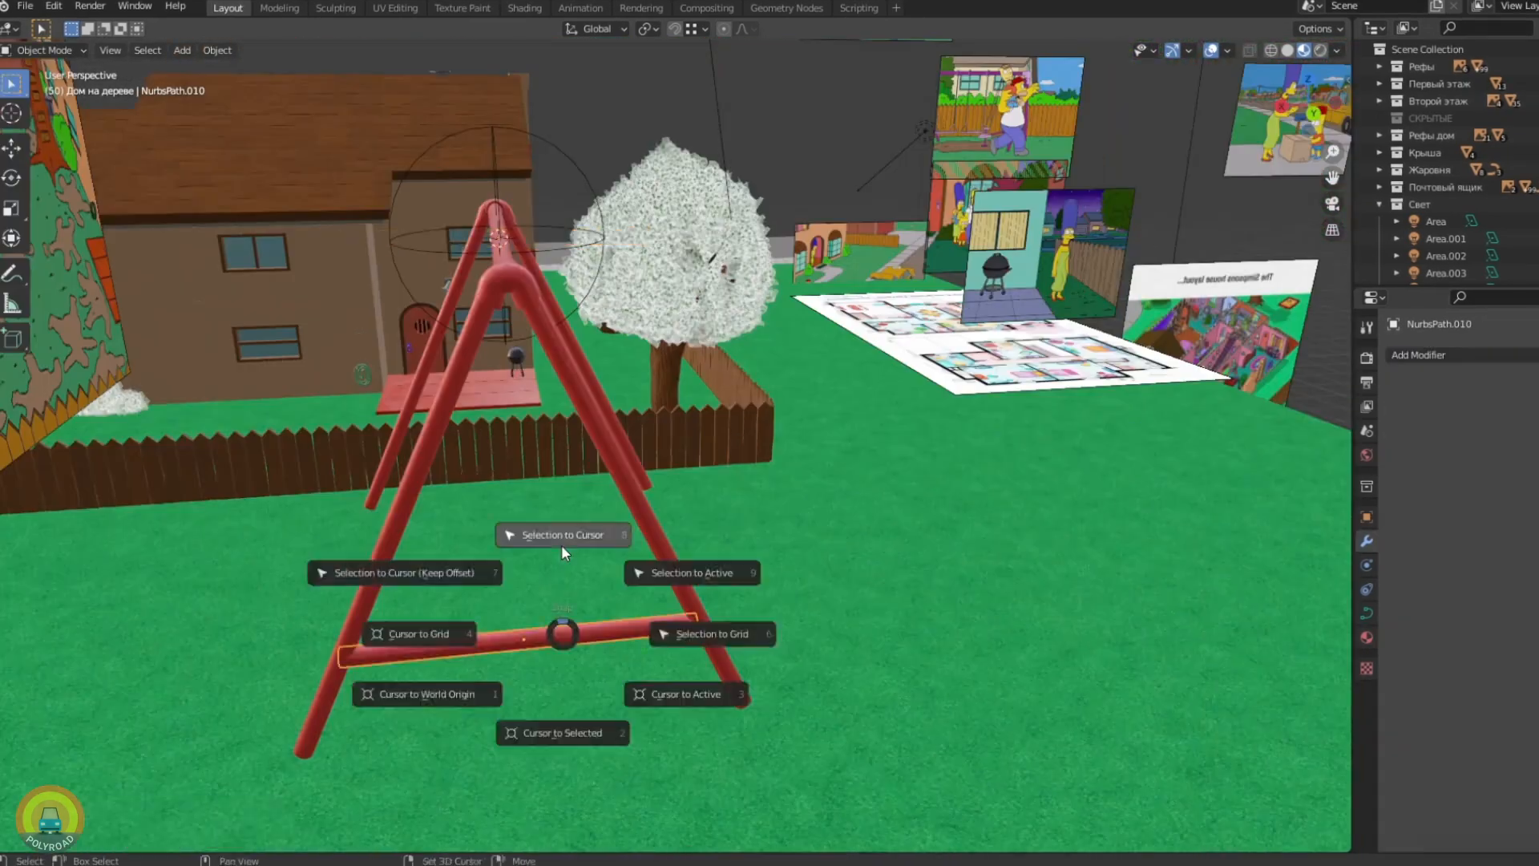
Snap the swing's lower crossbar to the 3D cursor and move it along Z
{"action": "left_click", "coordinate": [561, 545]}
{"action": "key", "text": "g"}
{"action": "key", "text": "z"}
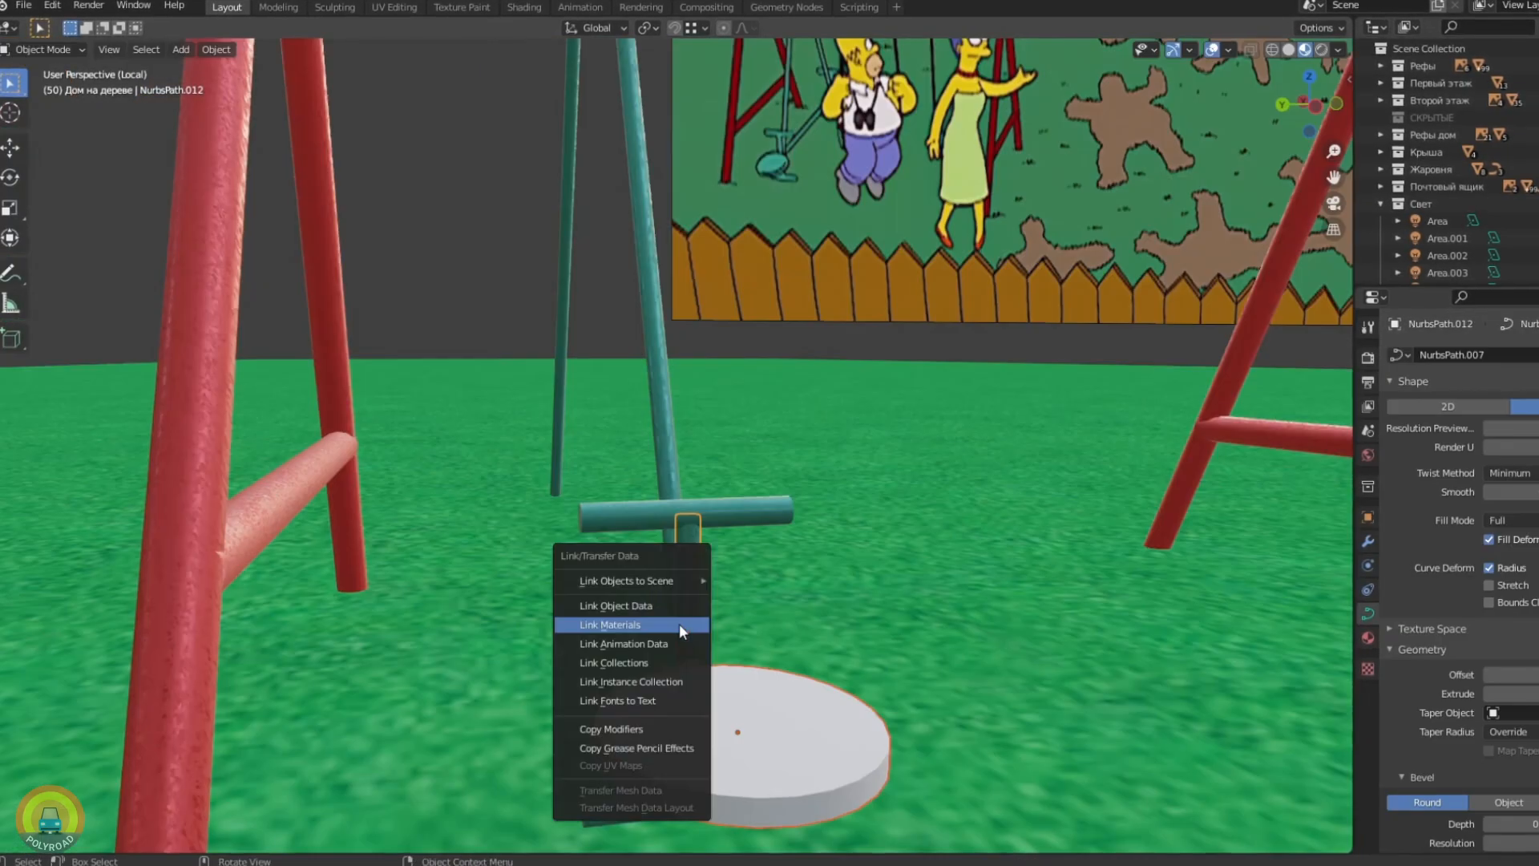
Link the teal swing pipe's material to the round white seat
{"action": "left_click", "coordinate": [679, 624]}
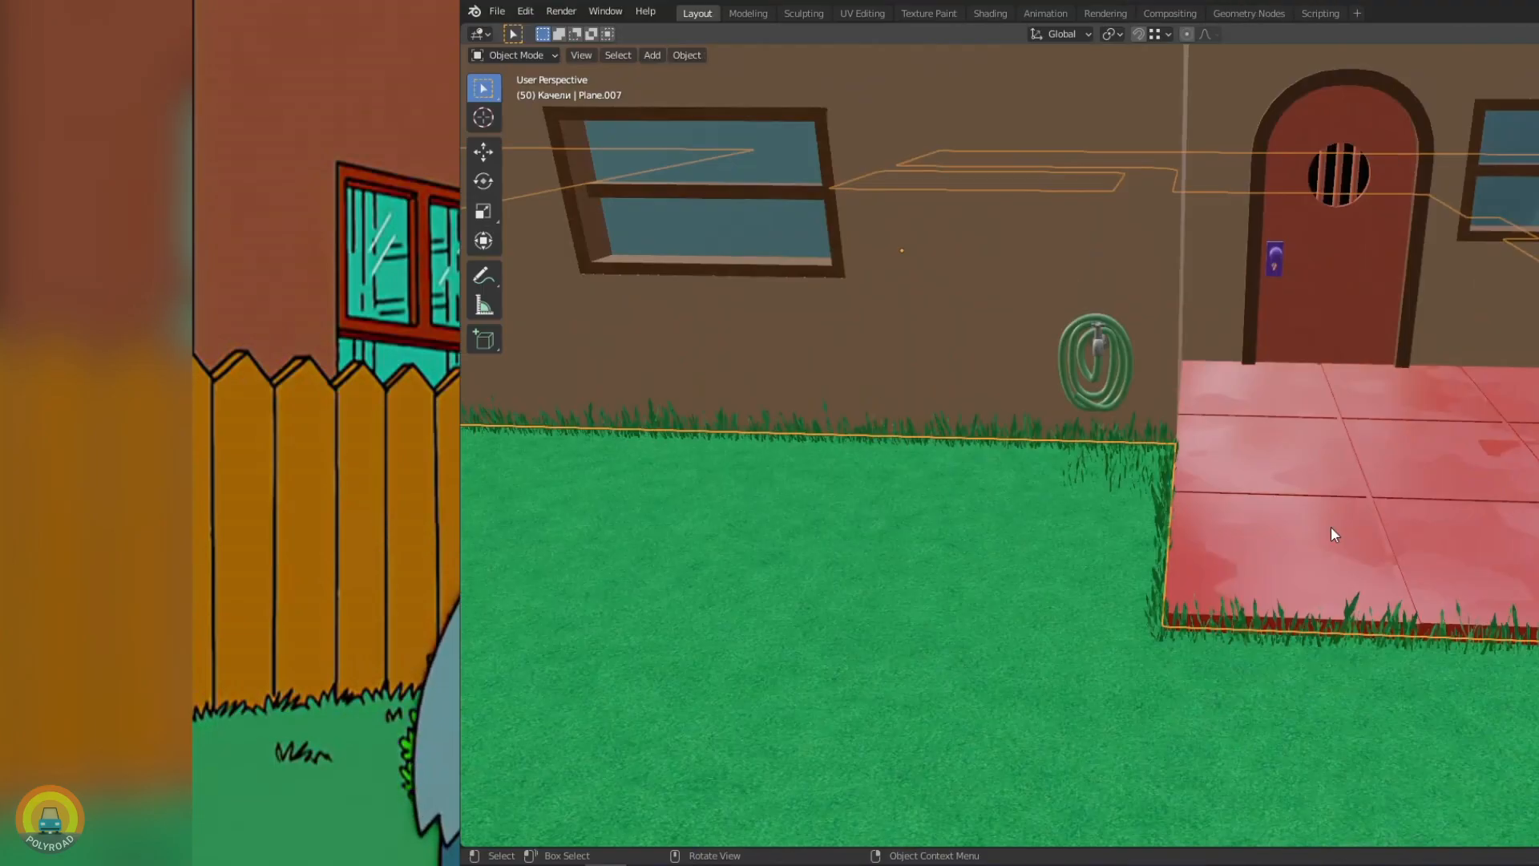
Edit the grass clump plane near the garden hose and move its mesh -0.30437 m along X
{"action": "left_click", "coordinate": [1129, 468]}
{"action": "key", "text": "Tab"}
{"action": "key", "text": "g"}
{"action": "key", "text": "x"}
{"action": "left_click", "coordinate": [1130, 508]}
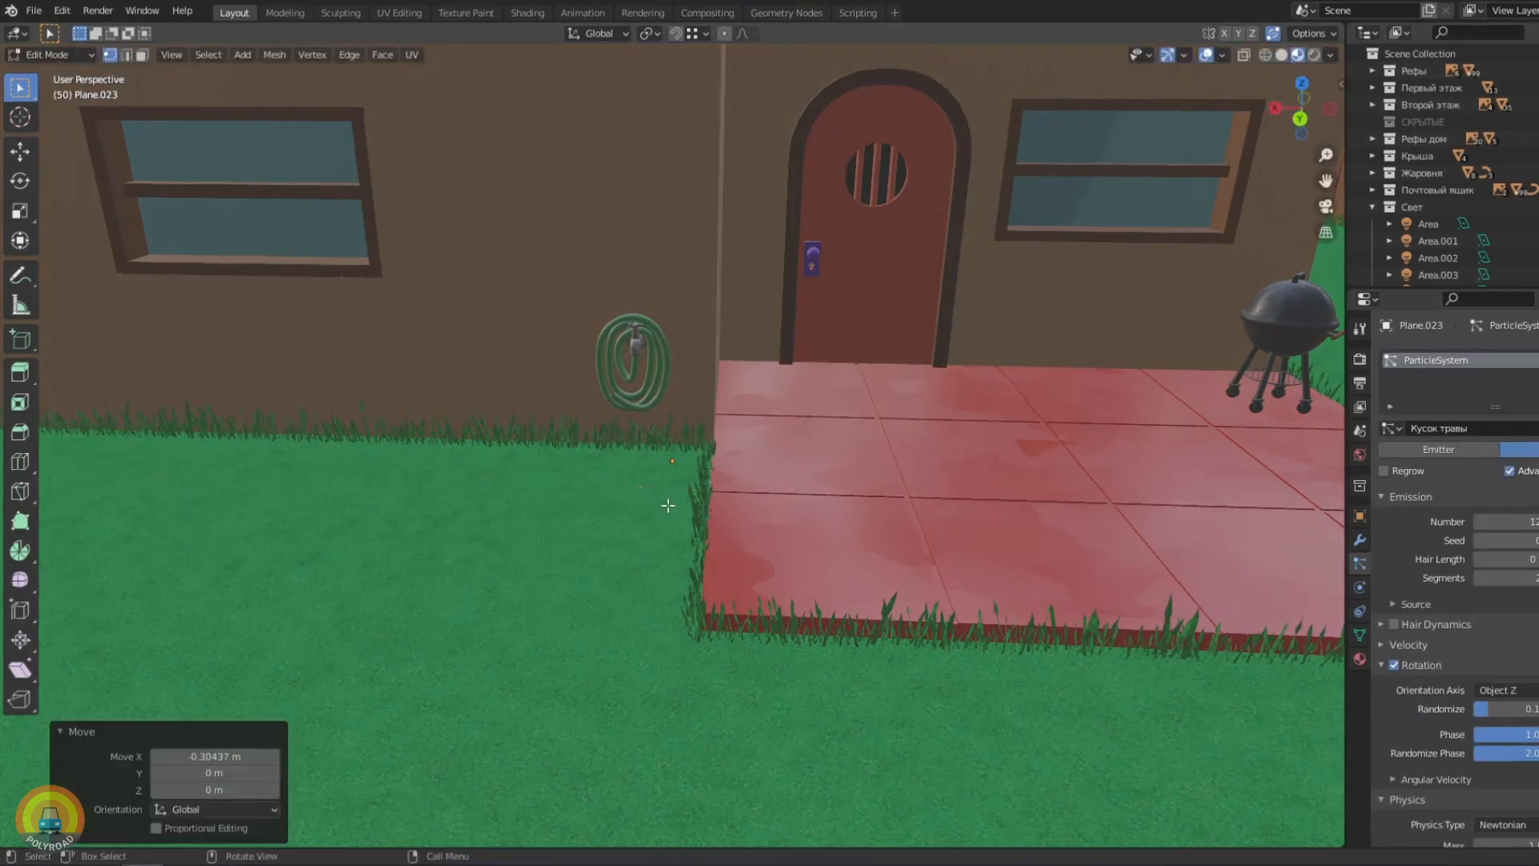
{"action": "key", "text": "Tab"}
Select the lawn and inspect the grass tufts along the patio edge and the front wall
{"action": "left_click", "coordinate": [1119, 570]}
{"action": "scroll", "coordinate": [655, 569], "scroll_direction": "down", "scroll_amount": 4}
{"action": "middle_click_drag", "start_coordinate": [617, 557], "coordinate": [729, 611]}
{"action": "scroll", "coordinate": [695, 532], "scroll_direction": "up", "scroll_amount": 5}
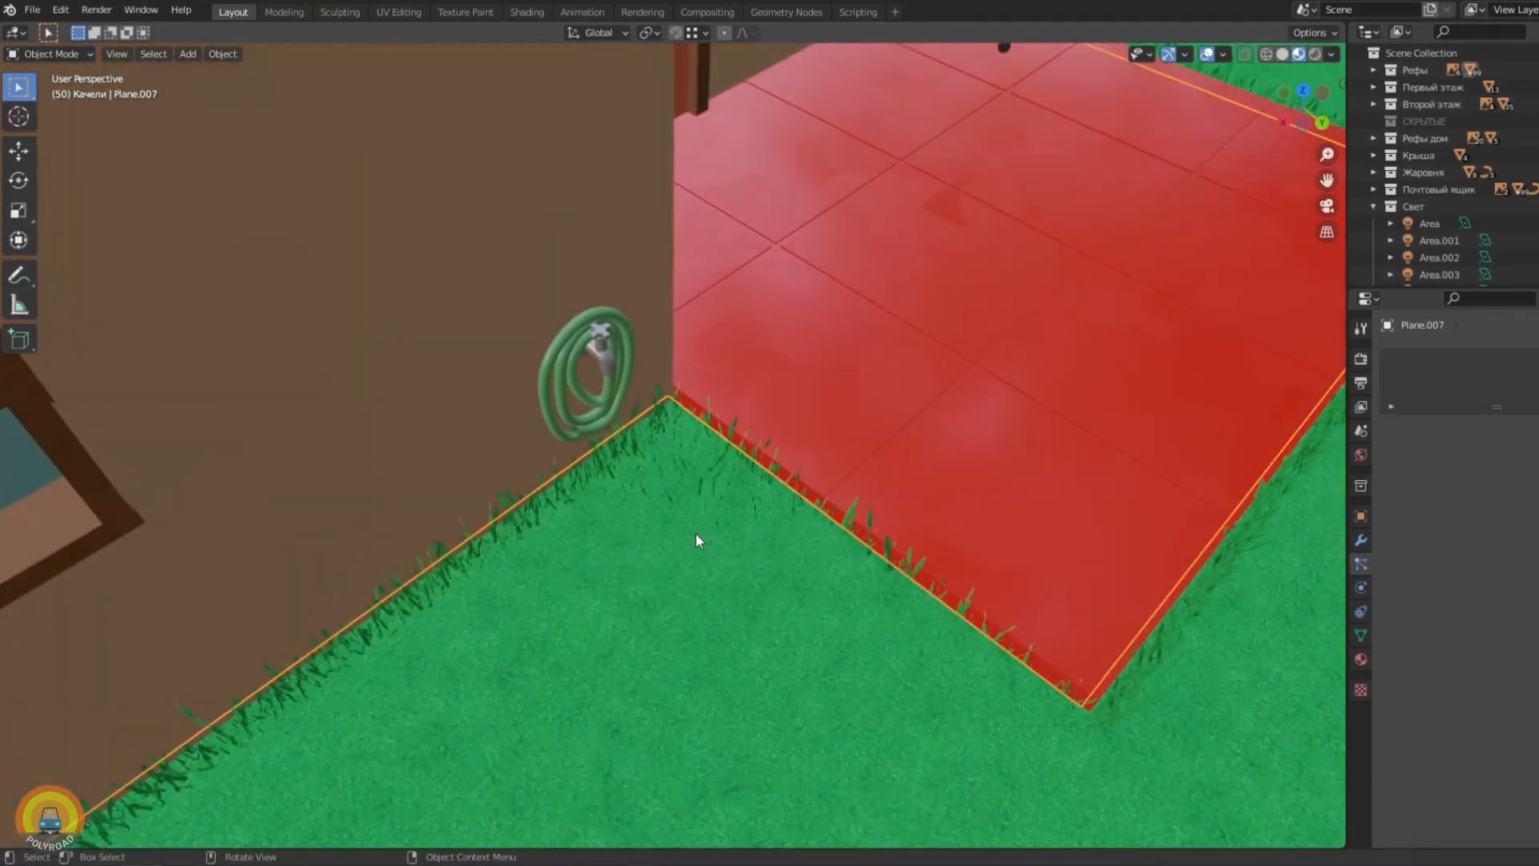
{"action": "middle_click_drag", "start_coordinate": [695, 532], "coordinate": [768, 457]}
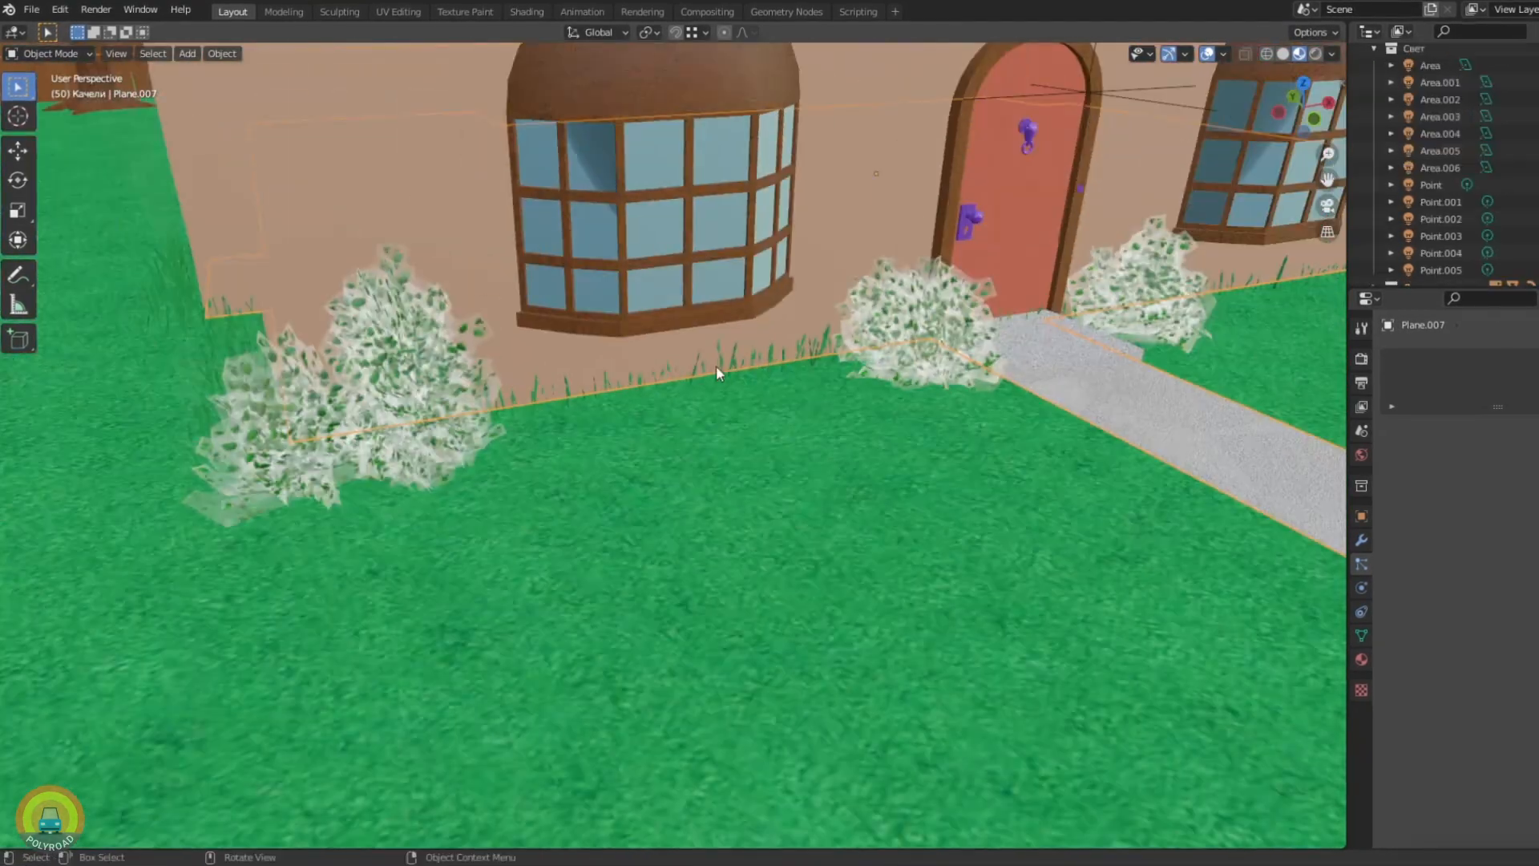
{"action": "left_click", "coordinate": [715, 365]}
{"action": "middle_click_drag", "start_coordinate": [715, 366], "coordinate": [754, 429]}
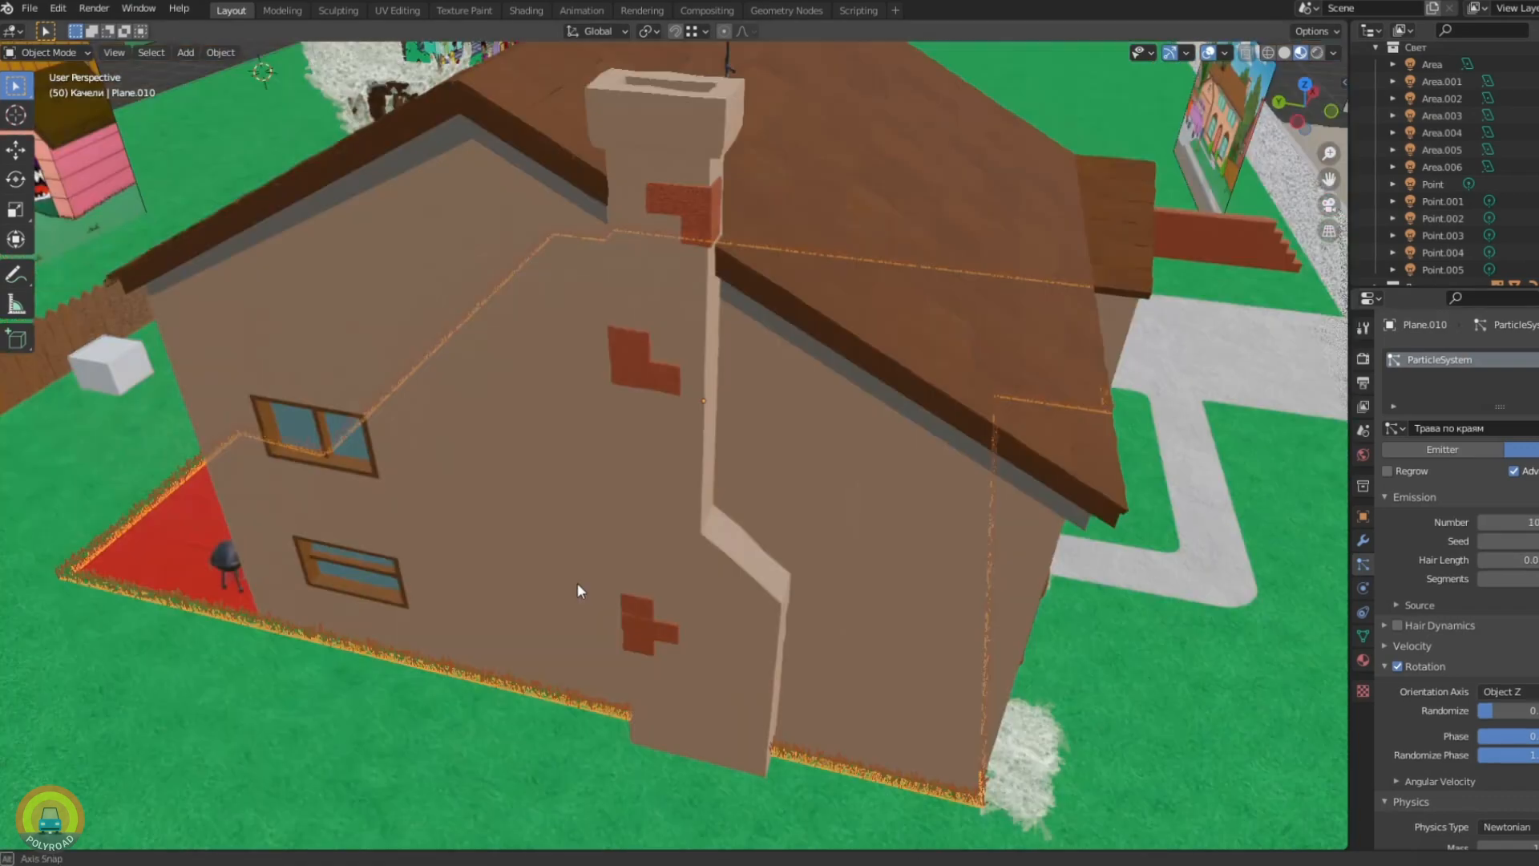
Open the Трава по краям grass strip around the house for mesh editing and select part of it beside the chimney in wireframe
{"action": "key", "text": "Tab"}
{"action": "mouse_move", "coordinate": [577, 583]}
{"action": "middle_mouse_down"}
{"action": "mouse_move", "coordinate": [625, 502]}
{"action": "mouse_move", "coordinate": [660, 604]}
{"action": "middle_mouse_up"}
{"action": "left_click", "coordinate": [650, 586]}
{"action": "key", "text": "shift+z"}
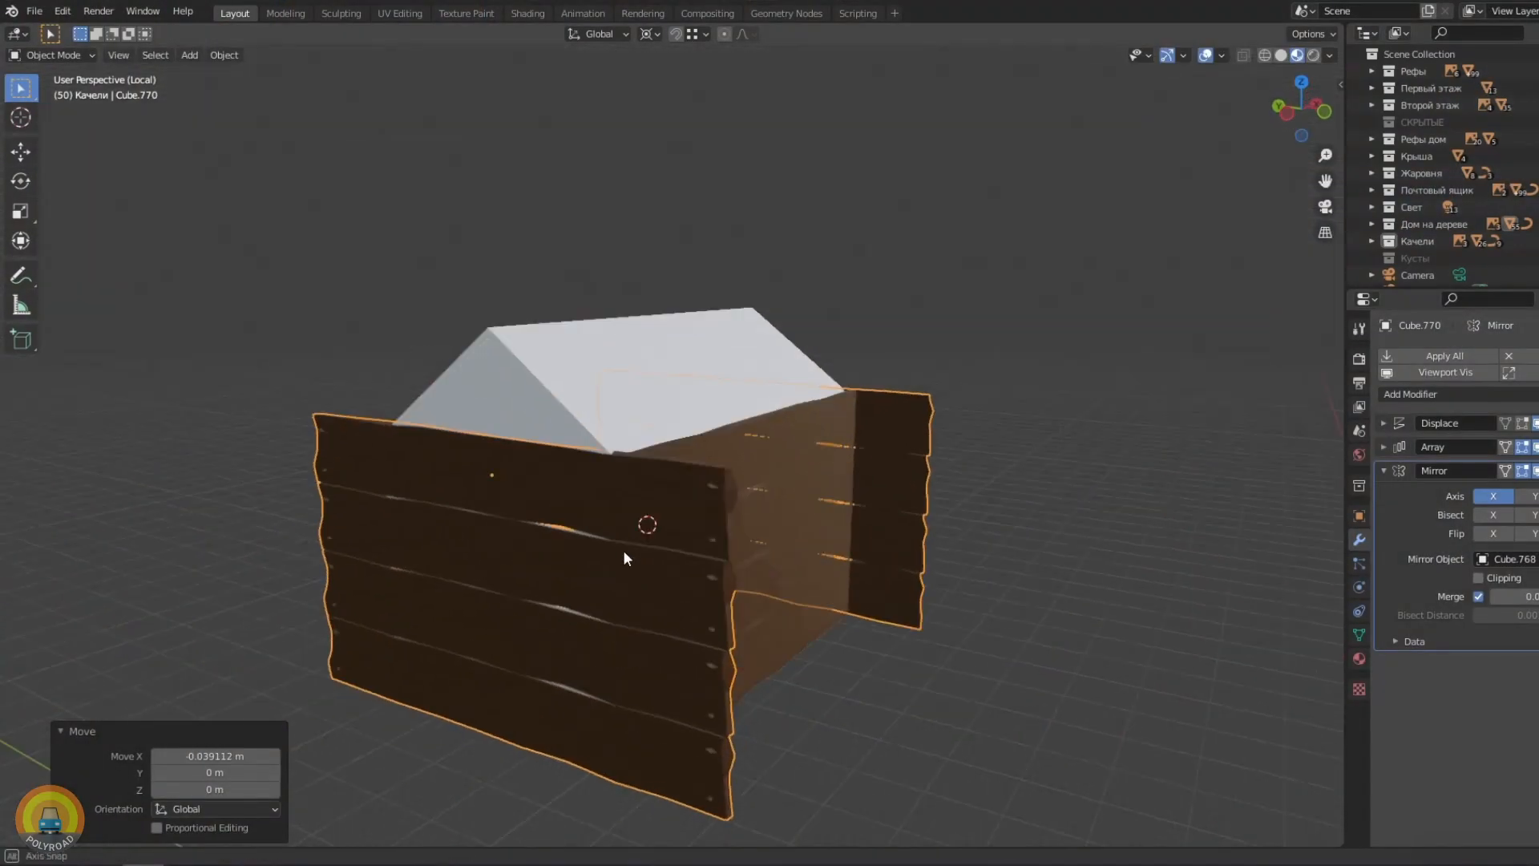
{"action": "scroll", "coordinate": [622, 550], "scroll_direction": "down", "scroll_amount": 3}
{"action": "middle_click_drag", "start_coordinate": [377, 472], "coordinate": [440, 521]}
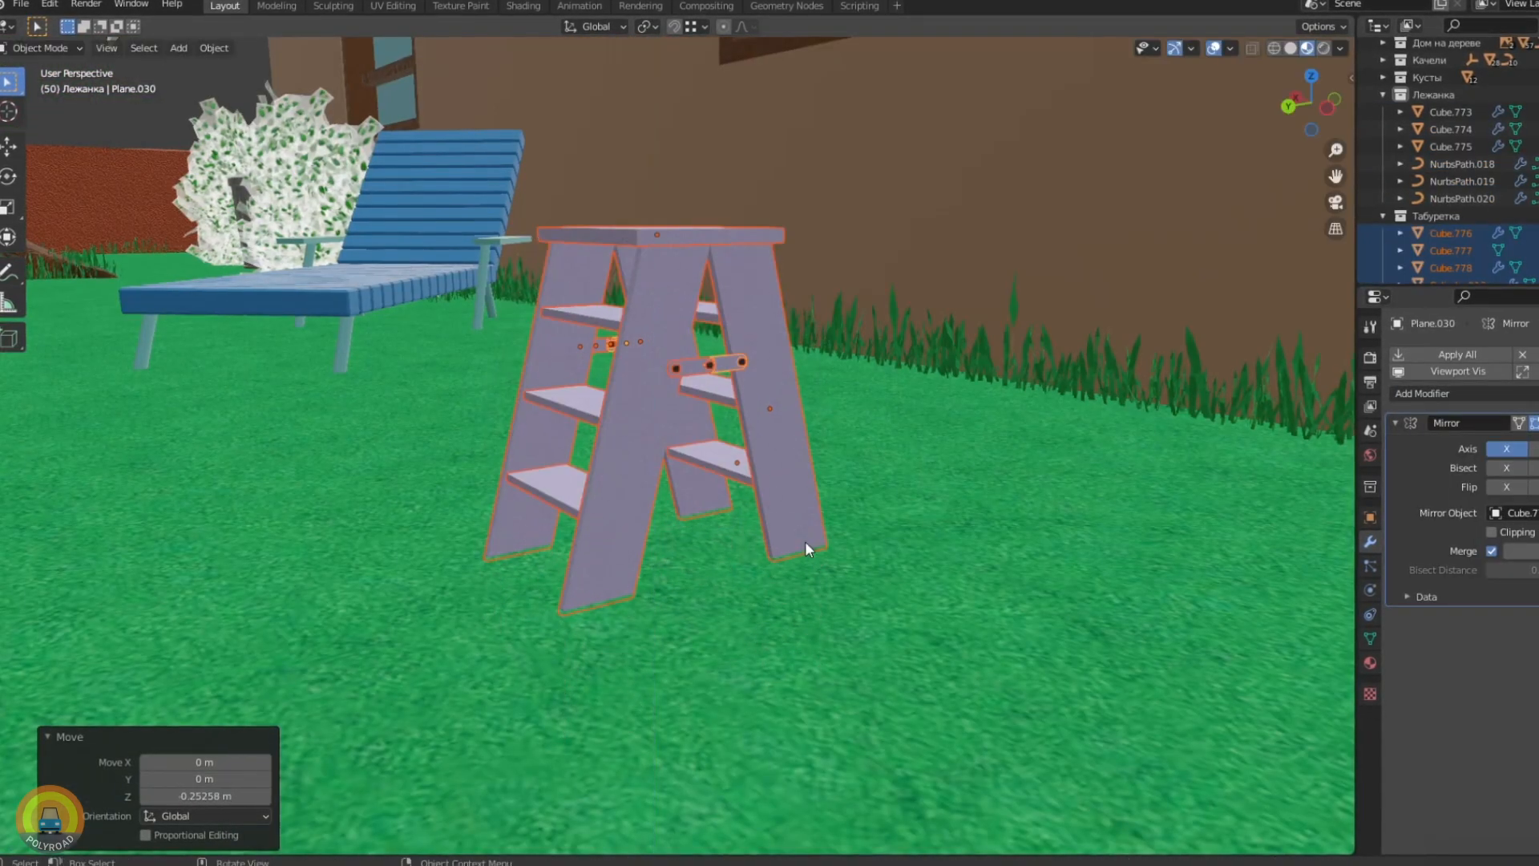
{"action": "key", "text": "x"}
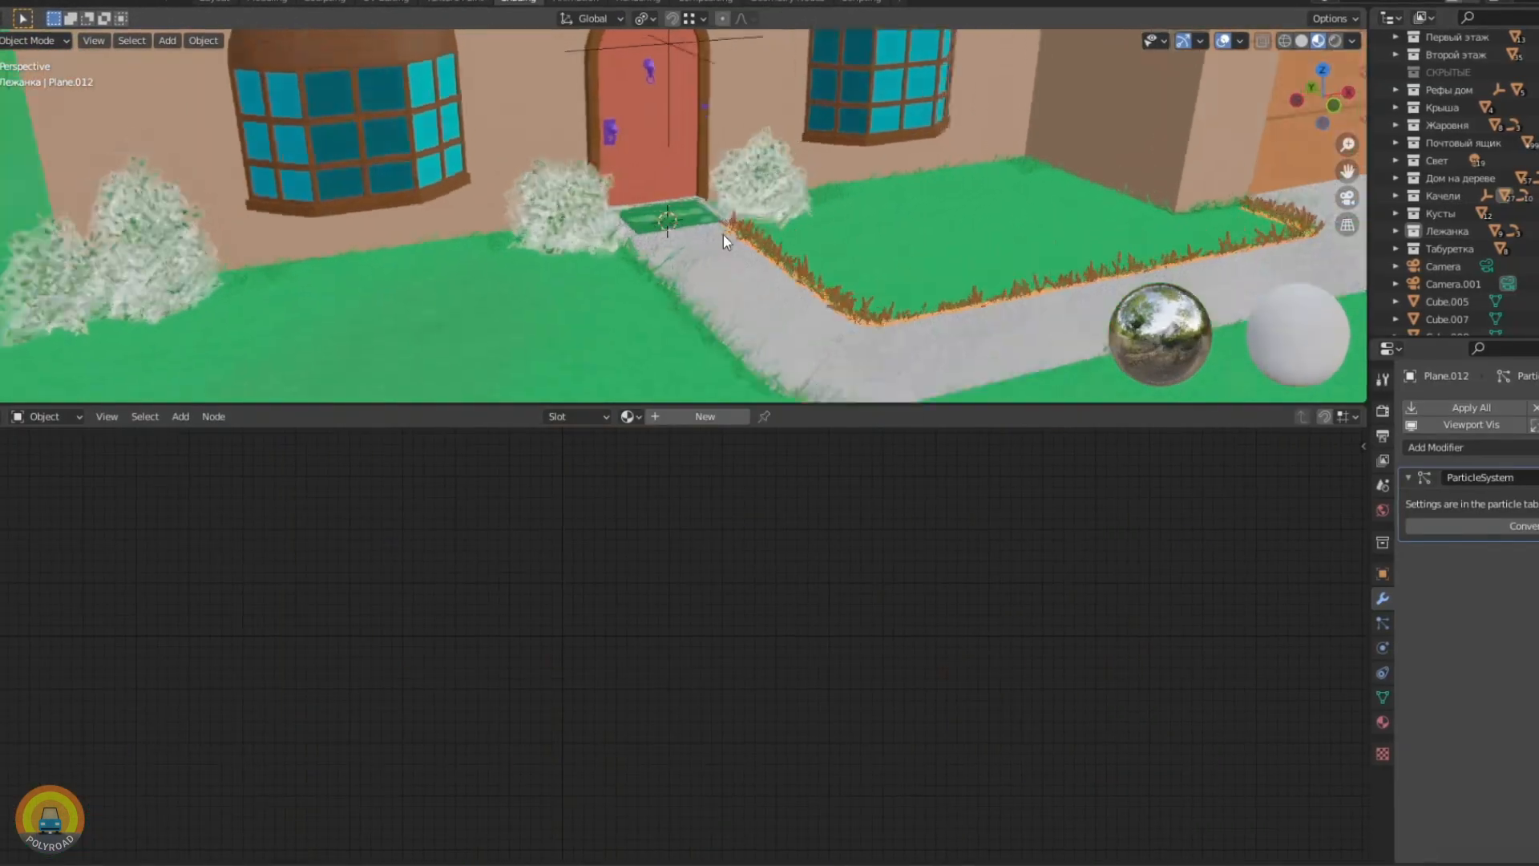
Select the green WELCOME doormat in front of the house's red front door
{"action": "scroll", "coordinate": [750, 186], "scroll_direction": "up", "scroll_amount": 6}
{"action": "middle_click_drag", "start_coordinate": [717, 186], "coordinate": [670, 295]}
{"action": "scroll", "coordinate": [681, 213], "scroll_direction": "up", "scroll_amount": 7}
{"action": "scroll", "coordinate": [681, 213], "scroll_direction": "down", "scroll_amount": 6}
{"action": "scroll", "coordinate": [681, 280], "scroll_direction": "up", "scroll_amount": 4}
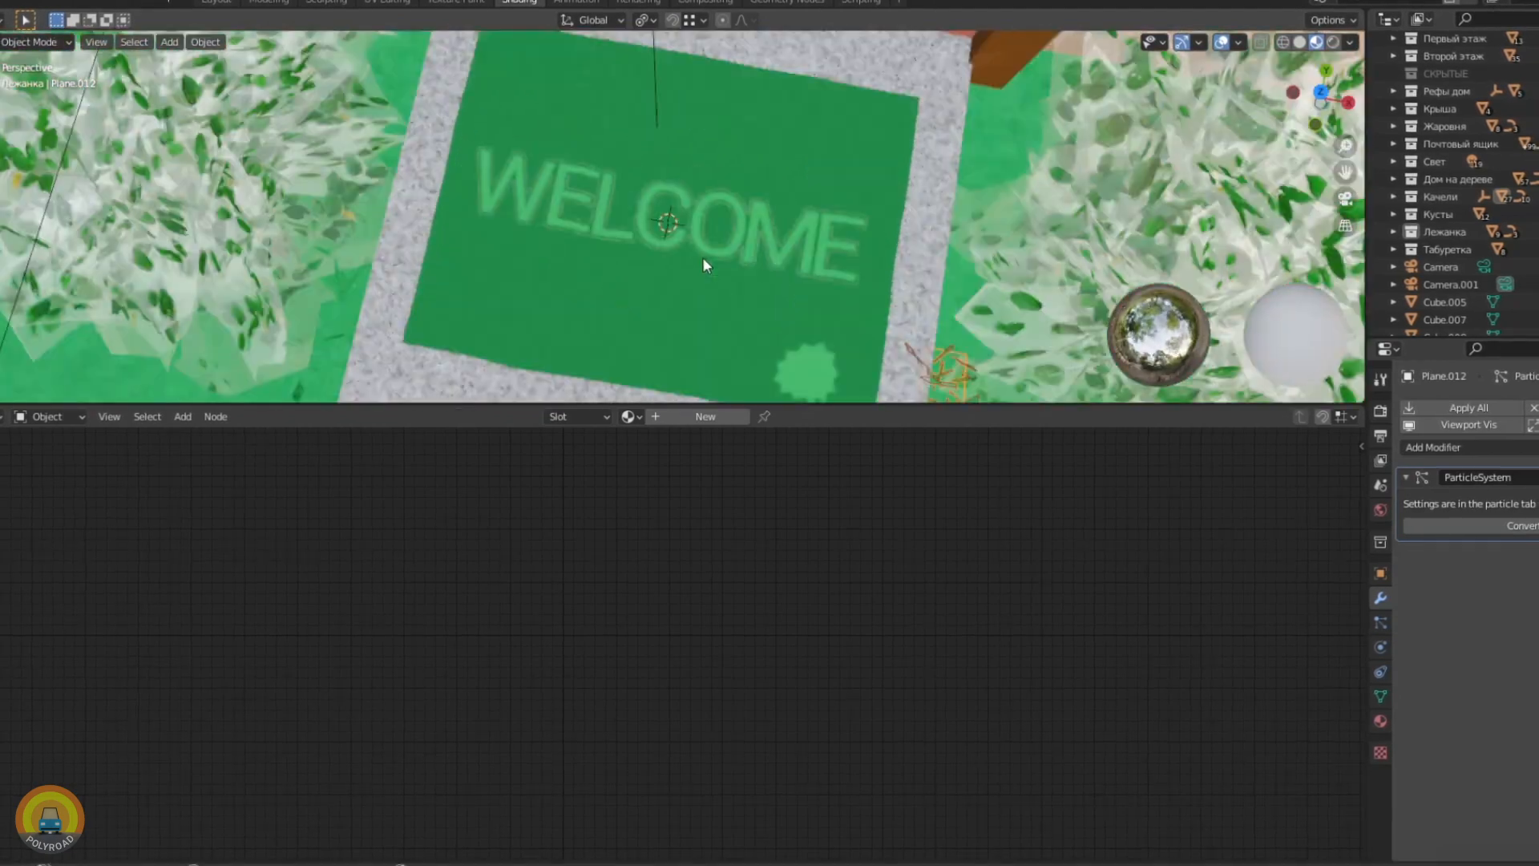
{"action": "left_click", "coordinate": [702, 257]}
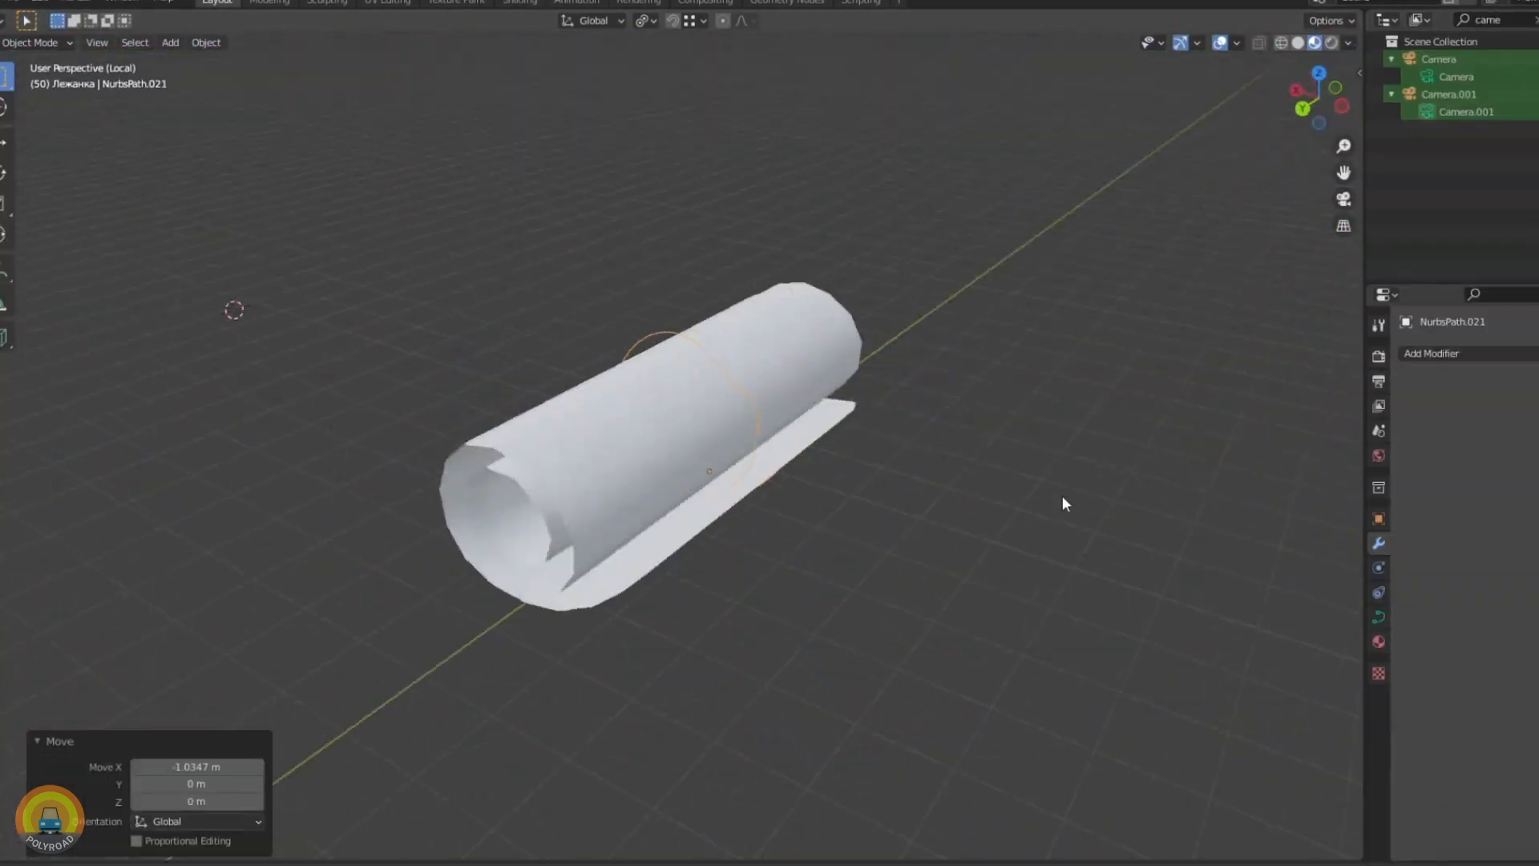
Rotate the circular curve NurbsPath.021 around the rolled-up white sheet
{"action": "middle_click_drag", "start_coordinate": [1061, 496], "coordinate": [1170, 451]}
{"action": "key", "text": "r"}
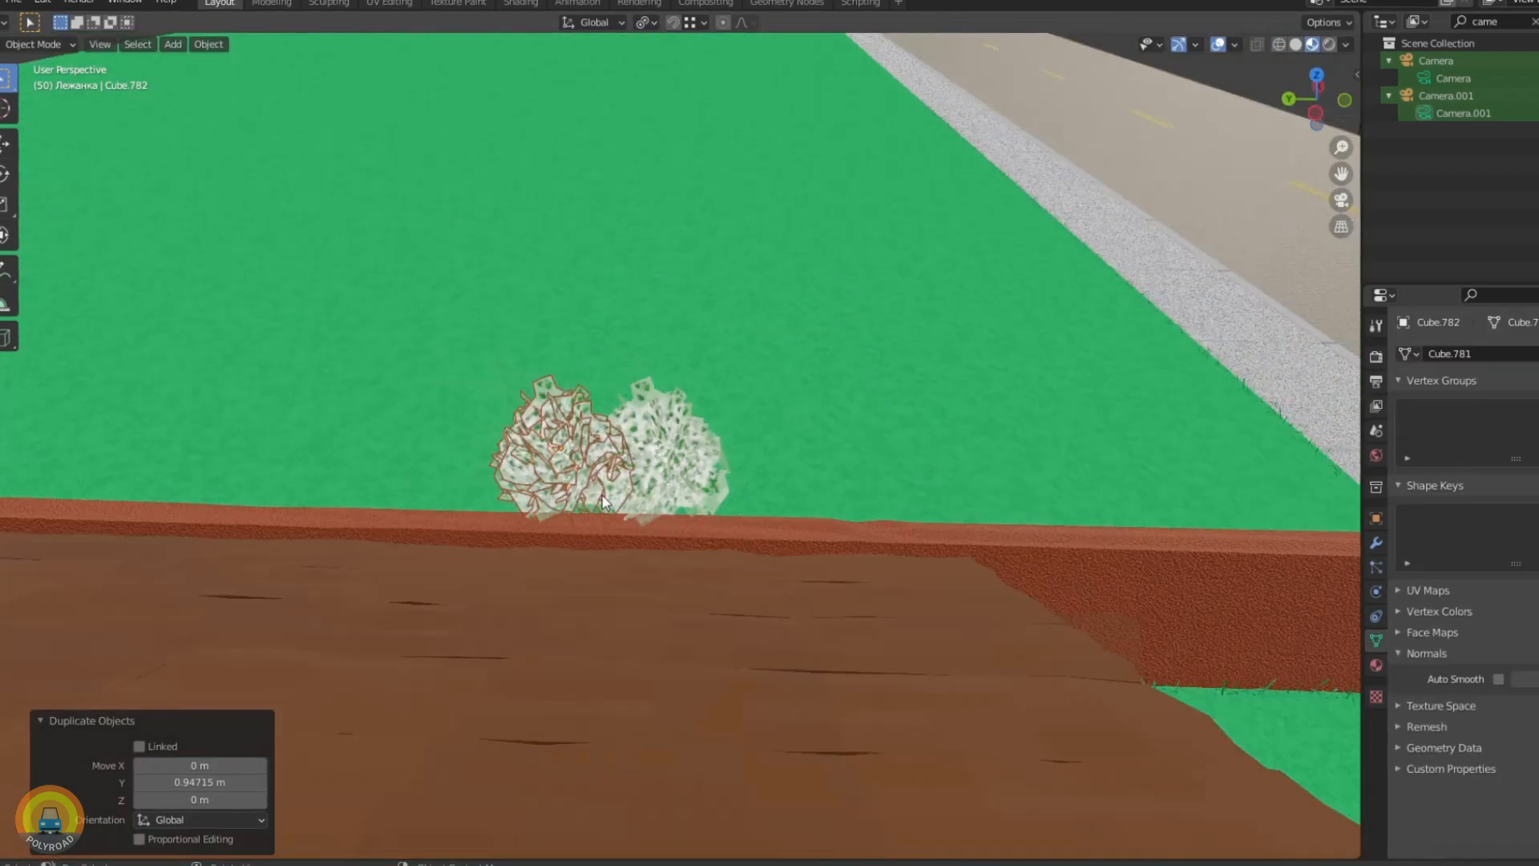
{"action": "middle_click_drag", "start_coordinate": [608, 464], "coordinate": [879, 508]}
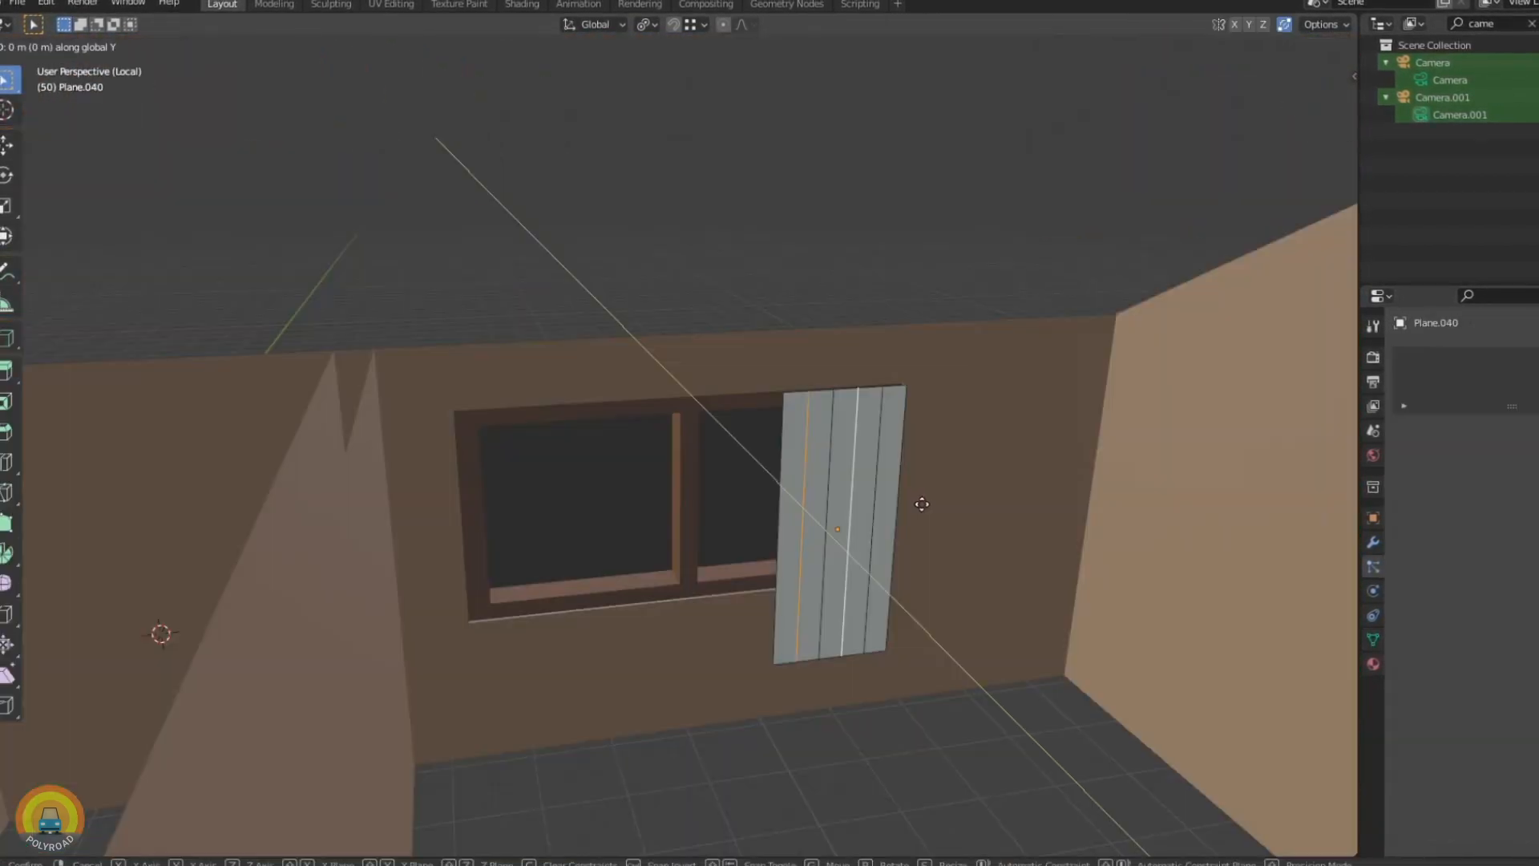
Shift alternate vertical edges of the curtain plane along Y to form folds, and move its narrowed lower part along X
{"action": "left_click", "coordinate": [845, 473]}
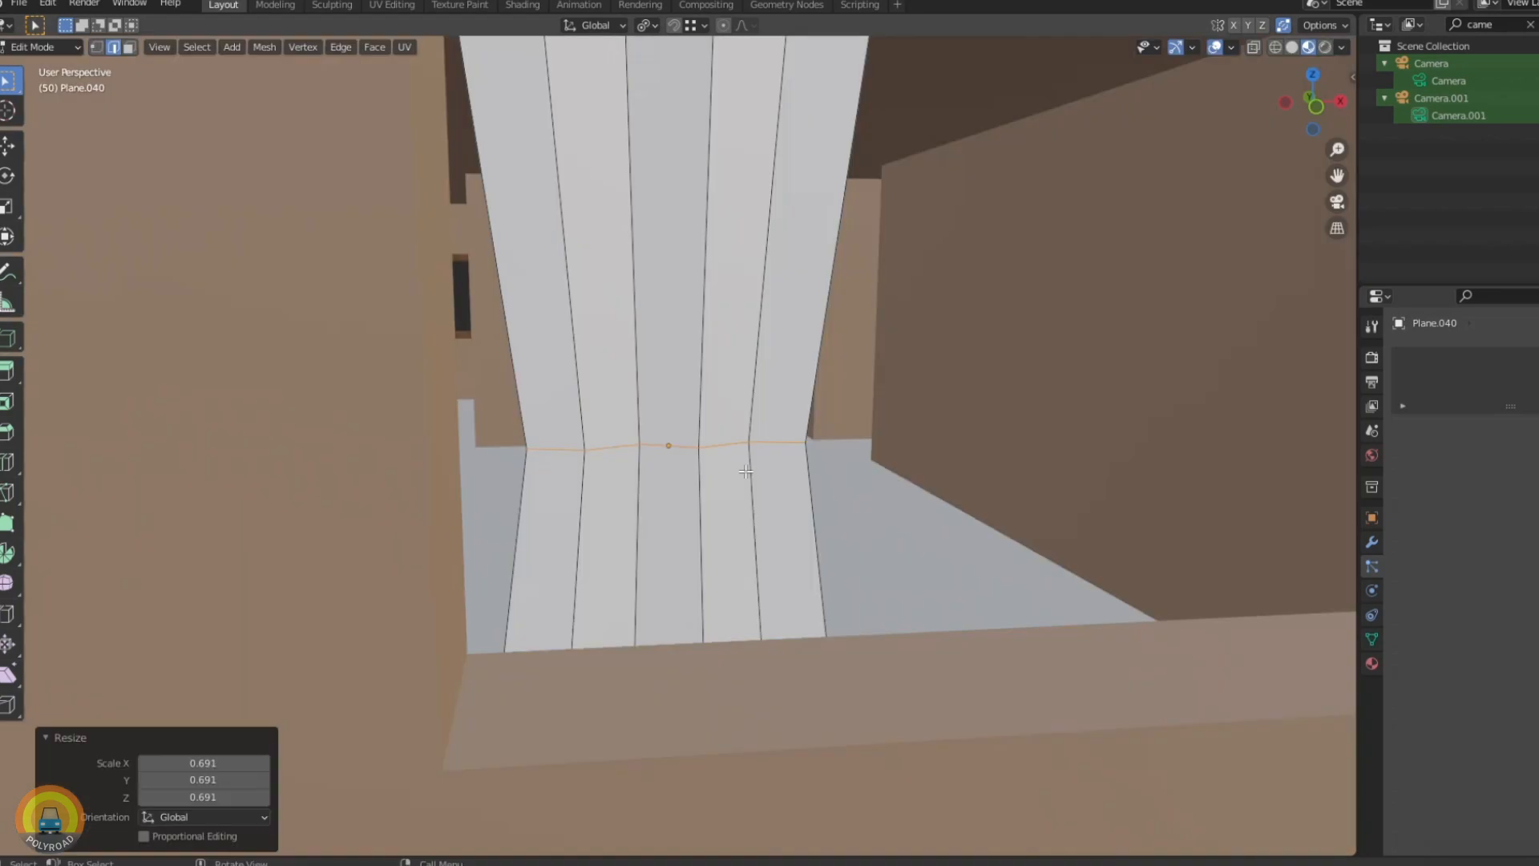
{"action": "key", "text": "shift+z"}
{"action": "left_click_drag", "start_coordinate": [422, 377], "coordinate": [862, 833]}
{"action": "key", "text": "g"}
{"action": "key", "text": "x"}
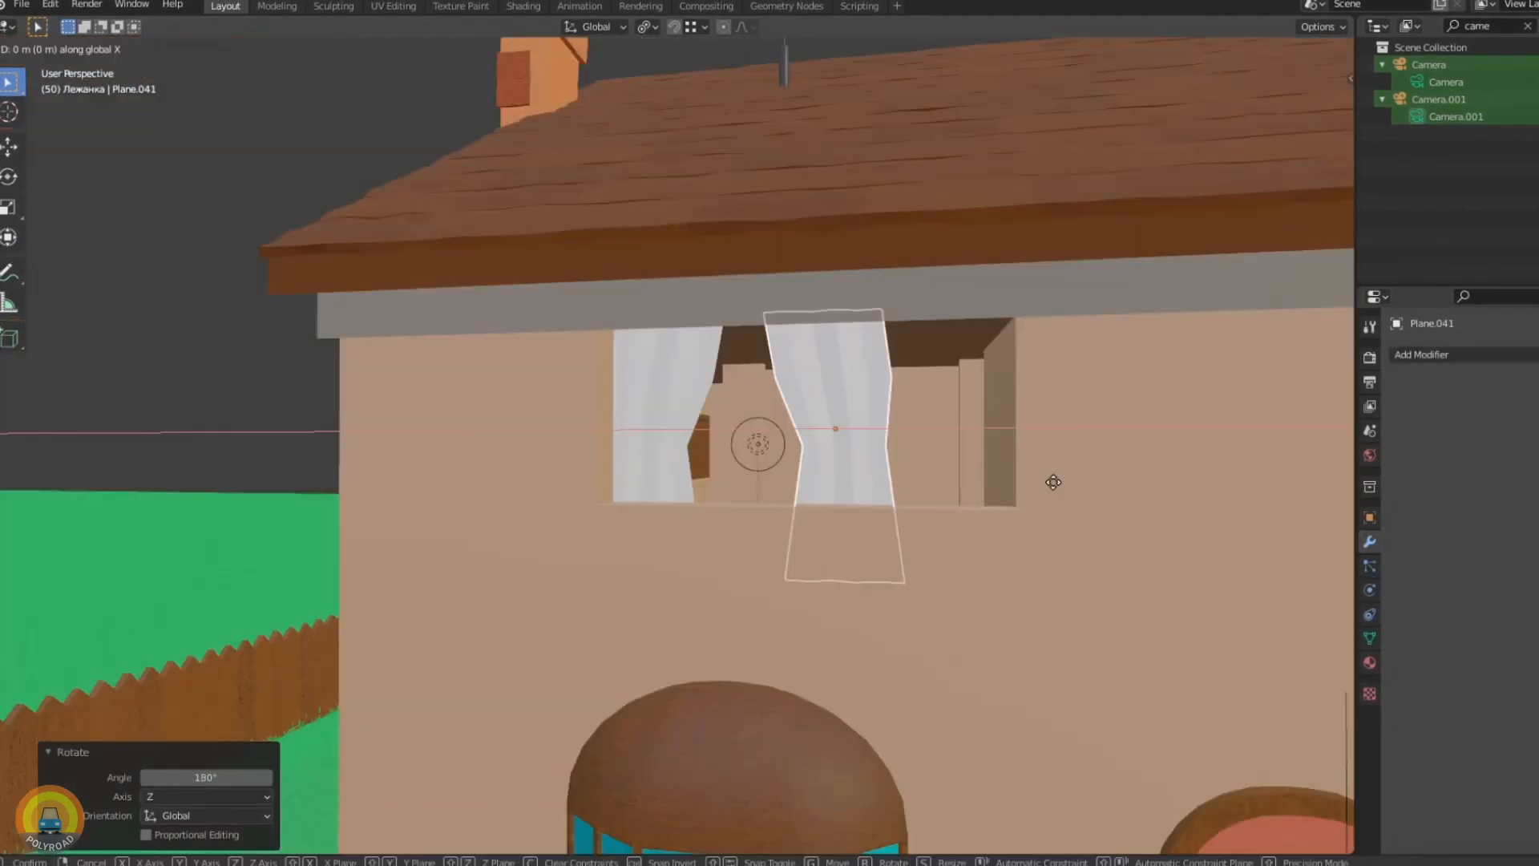
Move the second curtain 0.85685 m along X to the opposite side of the upper-floor window
{"action": "key", "text": "g"}
{"action": "key", "text": "x"}
{"action": "left_click", "coordinate": [984, 494]}
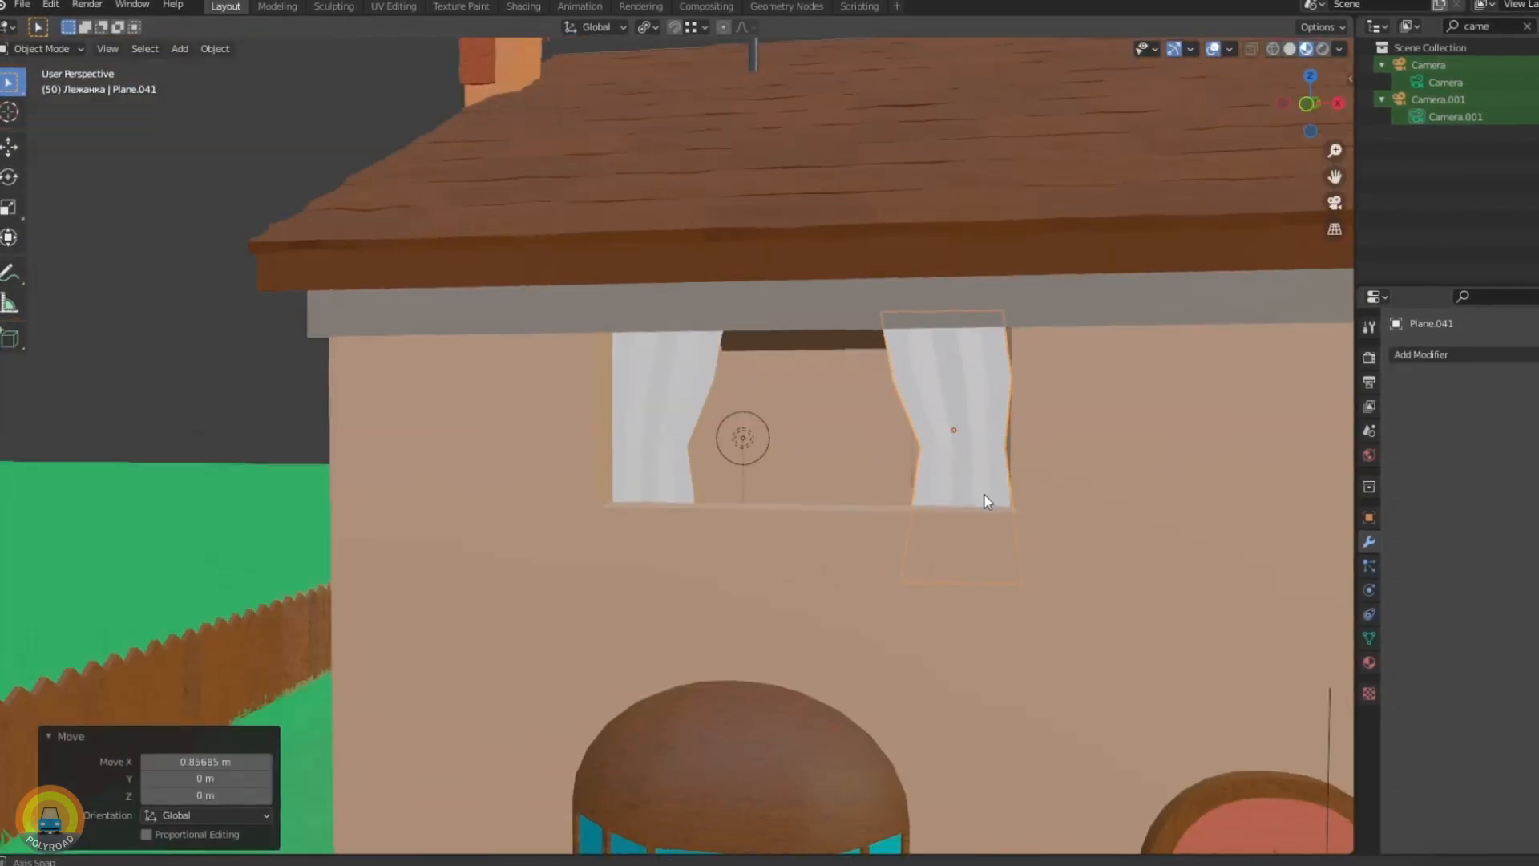
{"action": "scroll", "coordinate": [752, 464], "scroll_direction": "down", "scroll_amount": 2}
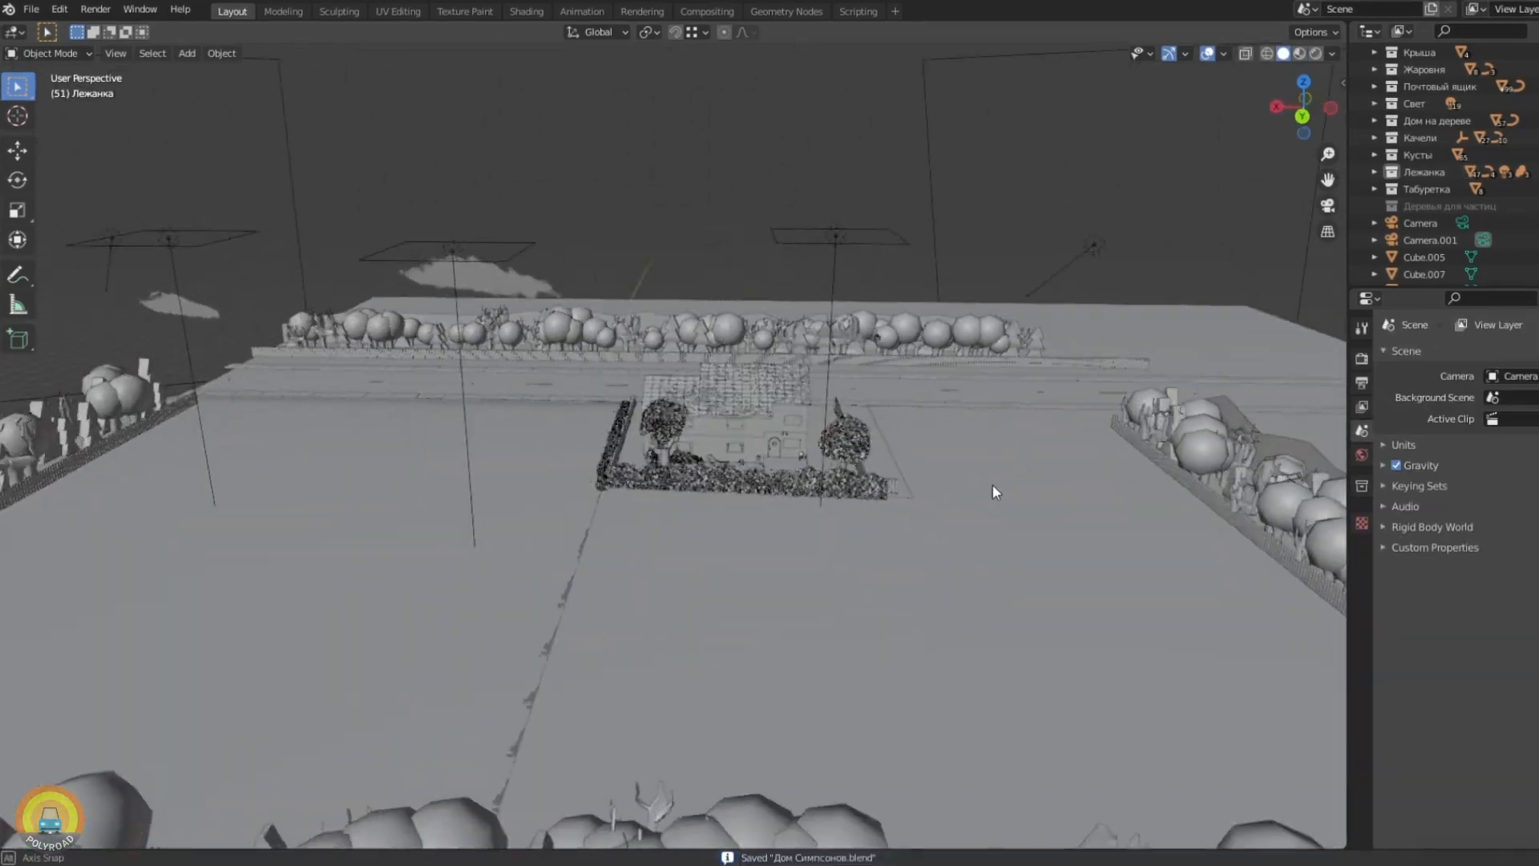
{"action": "scroll", "coordinate": [992, 484], "scroll_direction": "down", "scroll_amount": 2}
{"action": "middle_click_drag", "start_coordinate": [656, 537], "coordinate": [782, 537]}
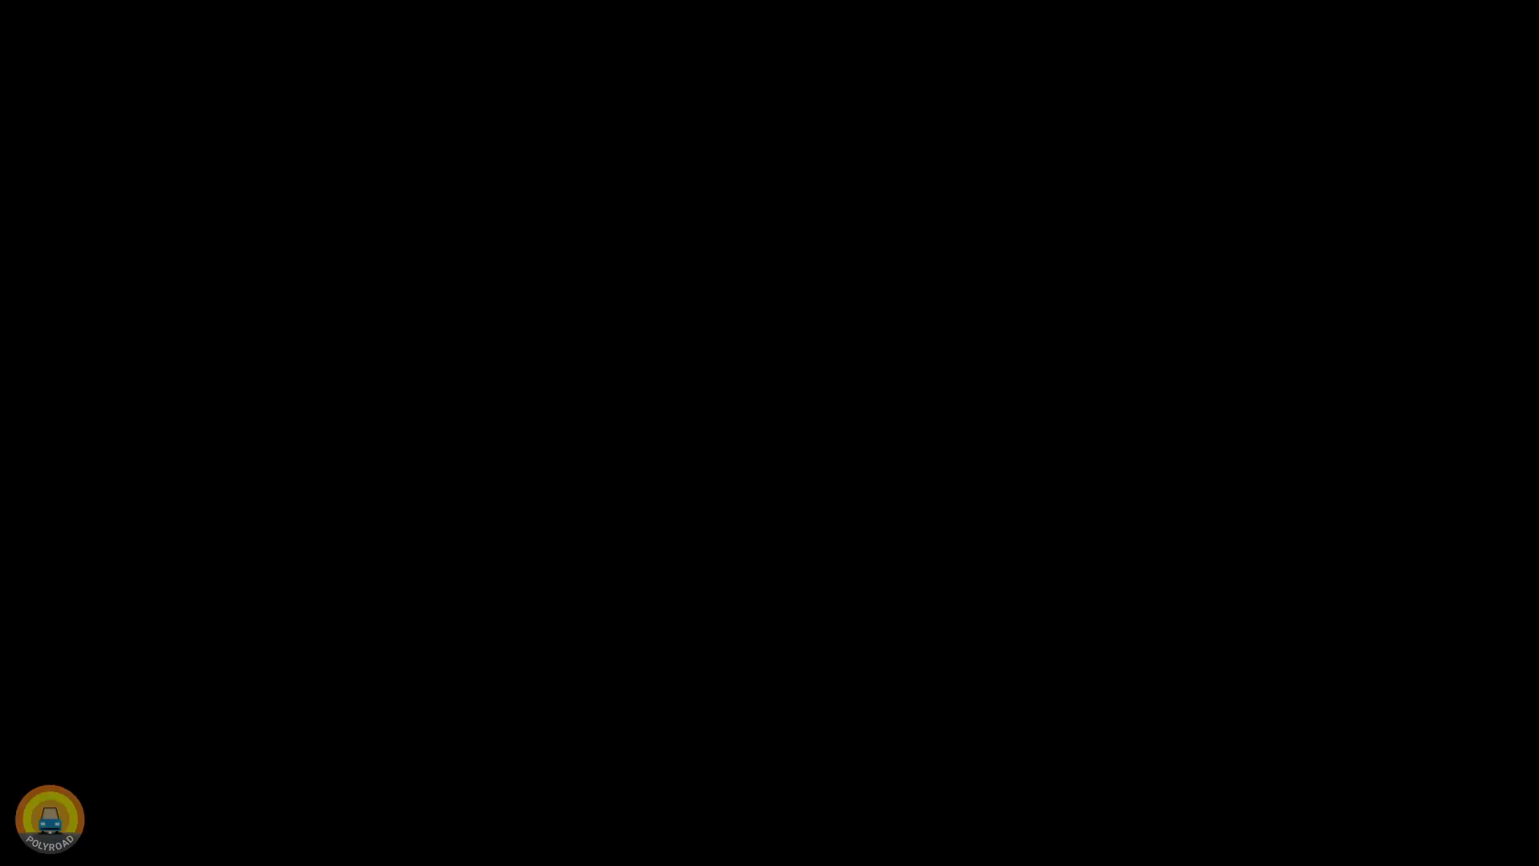